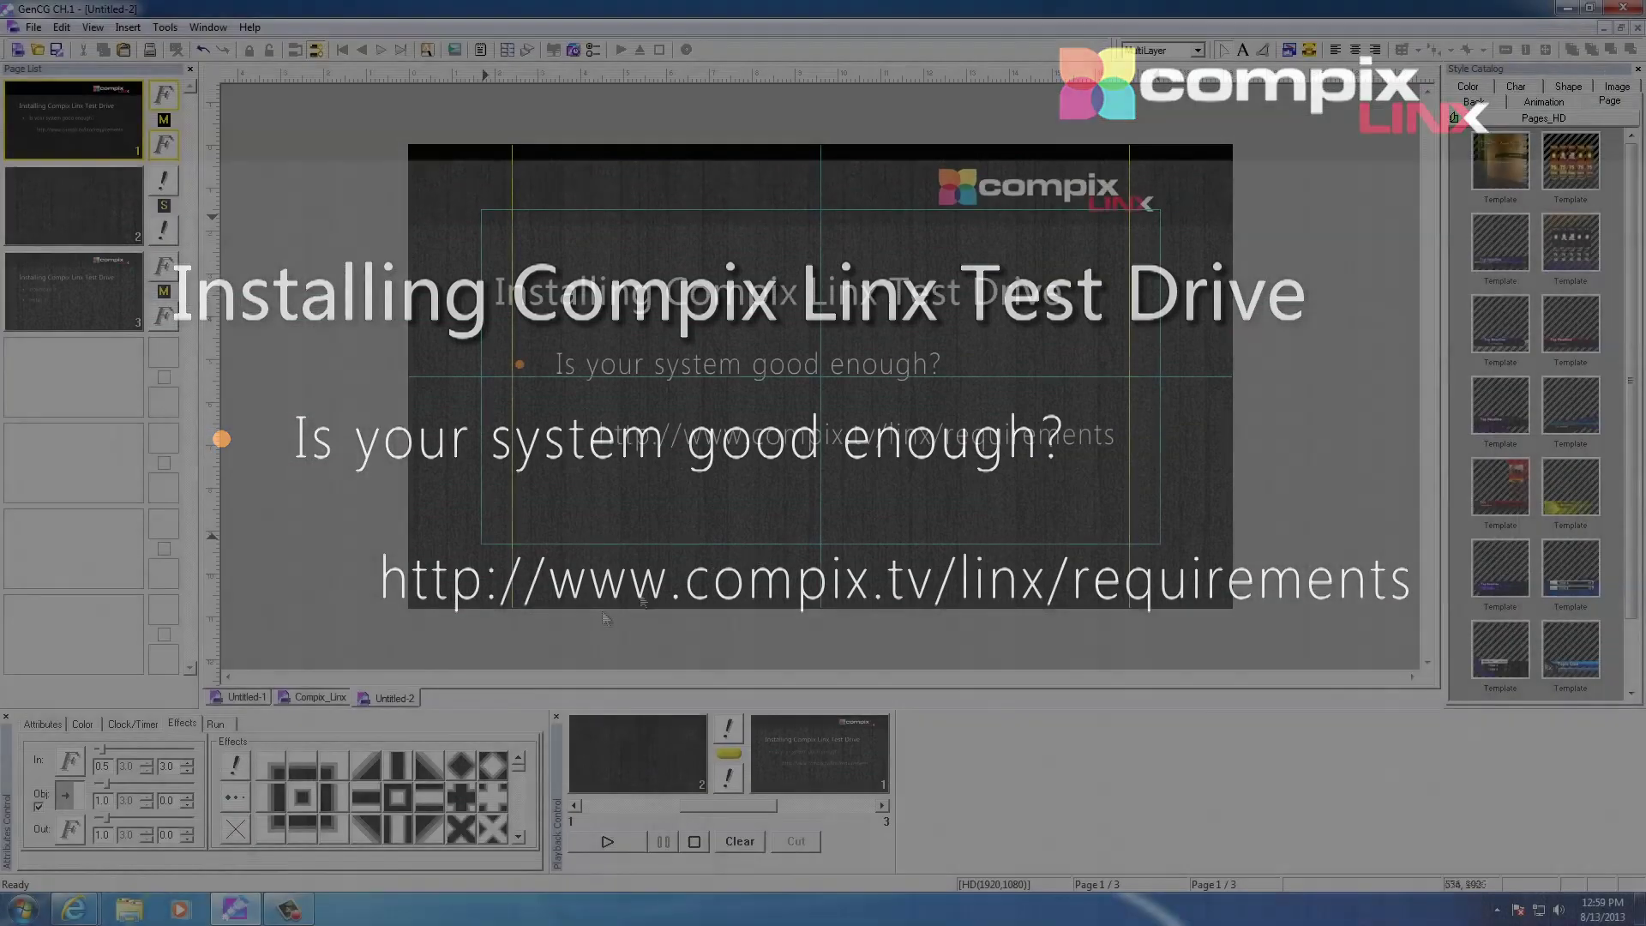
Go to compixlinx in Internet Explorer and scroll through the System Requirements page
mouse_move(75, 907)
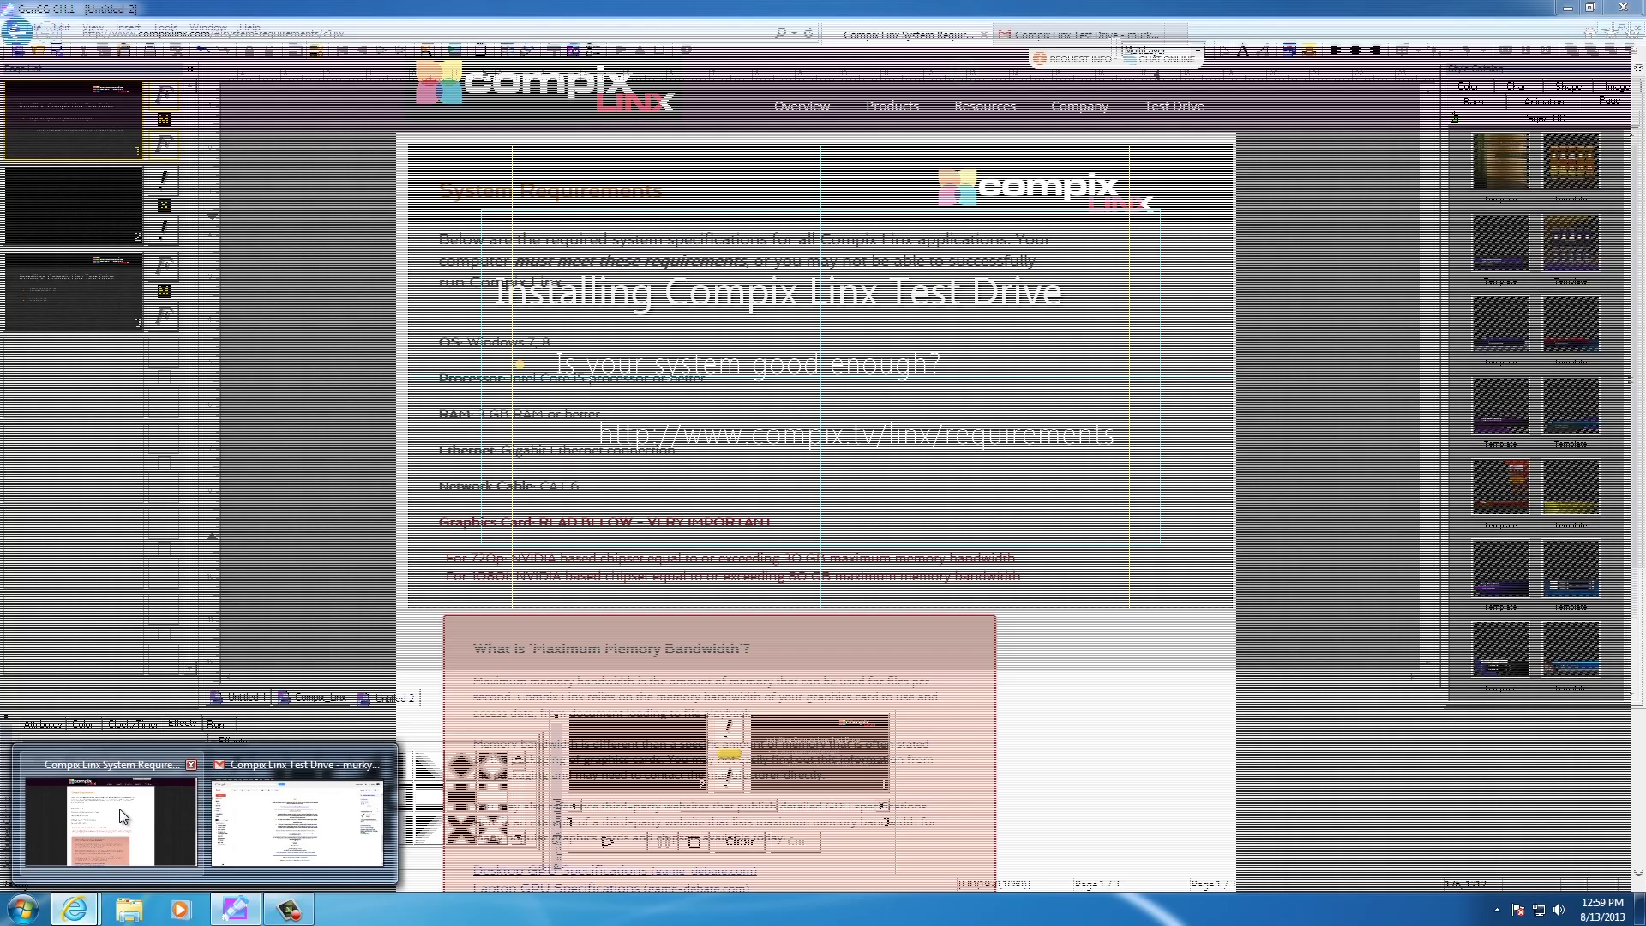
left_click(116, 814)
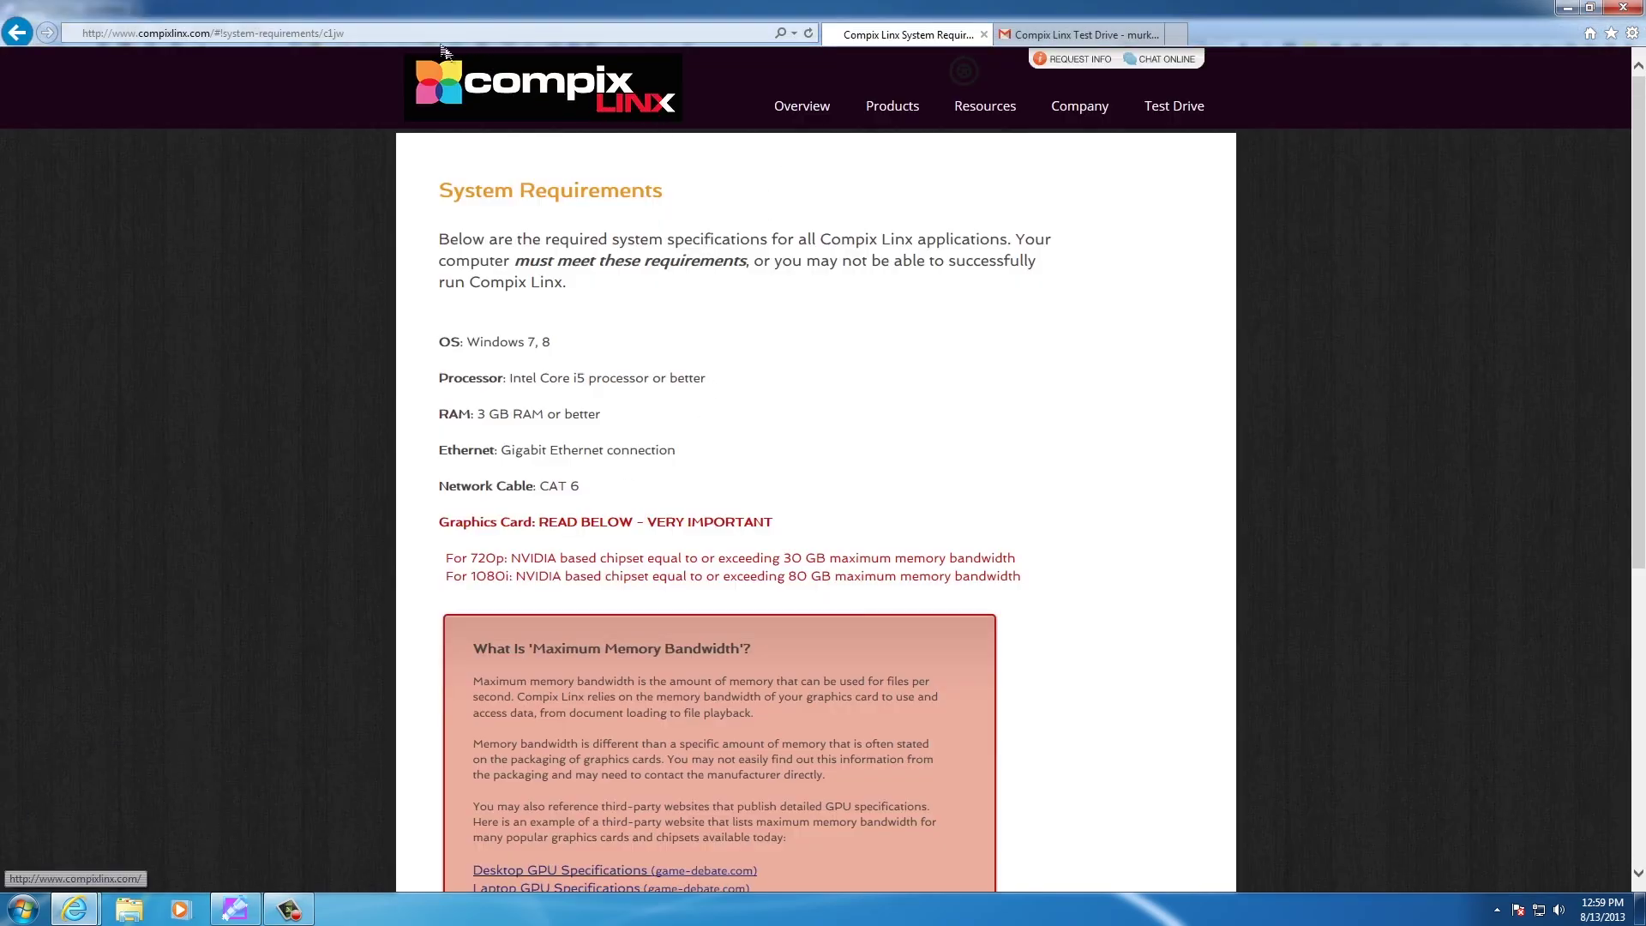
left_click(398, 32)
type("compixlin")
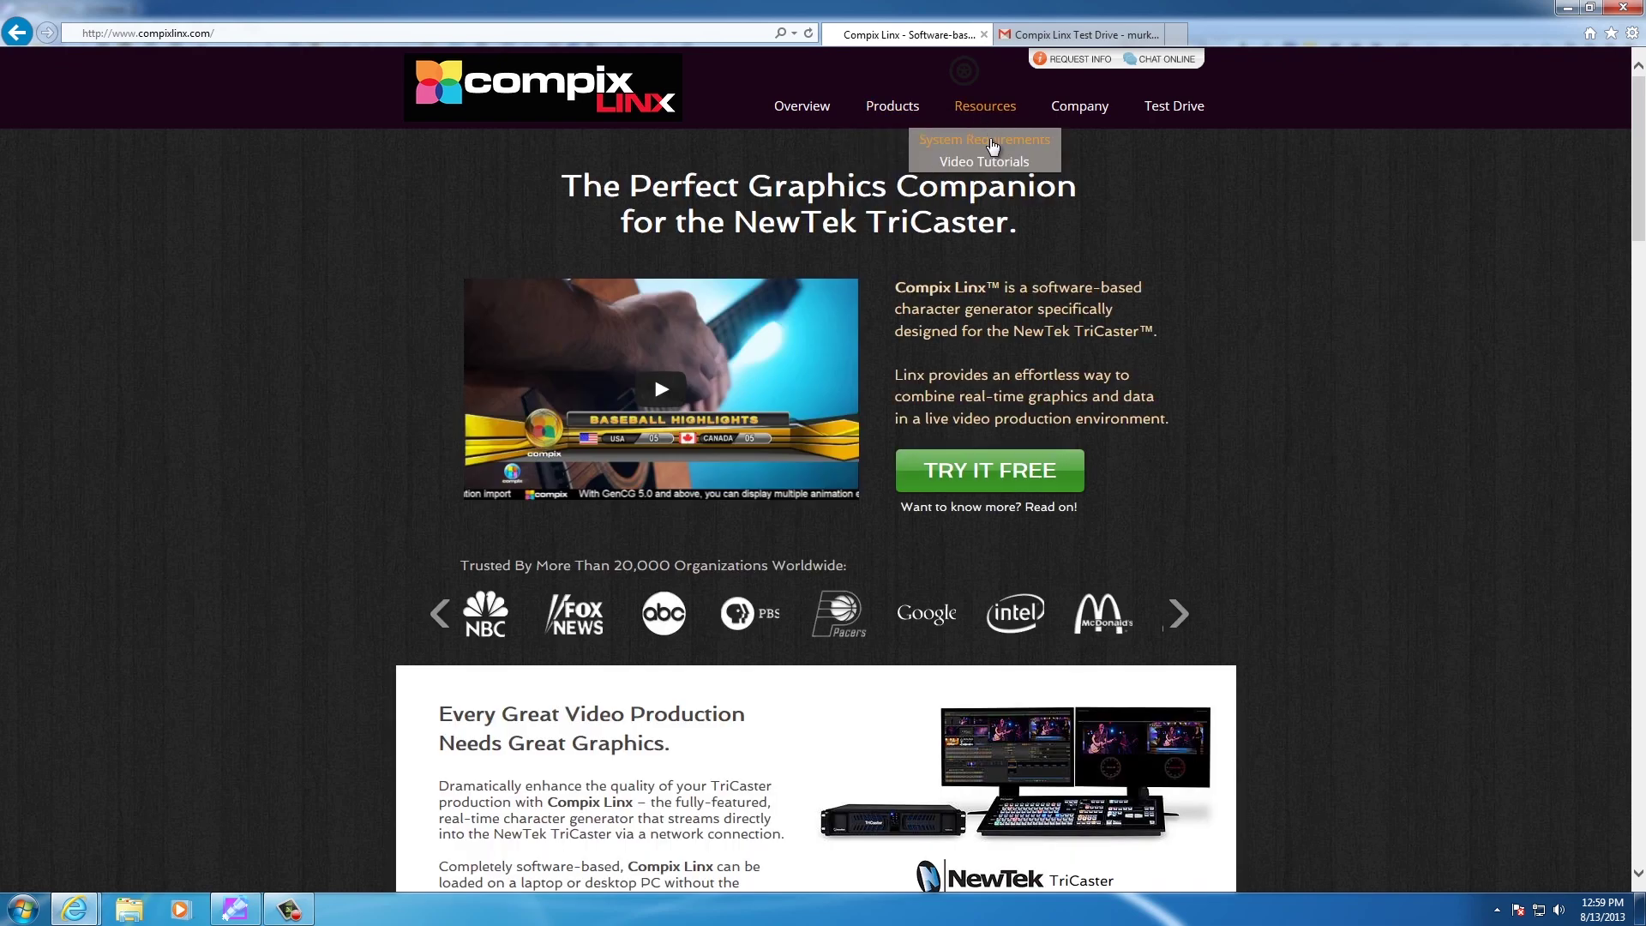
left_click(989, 139)
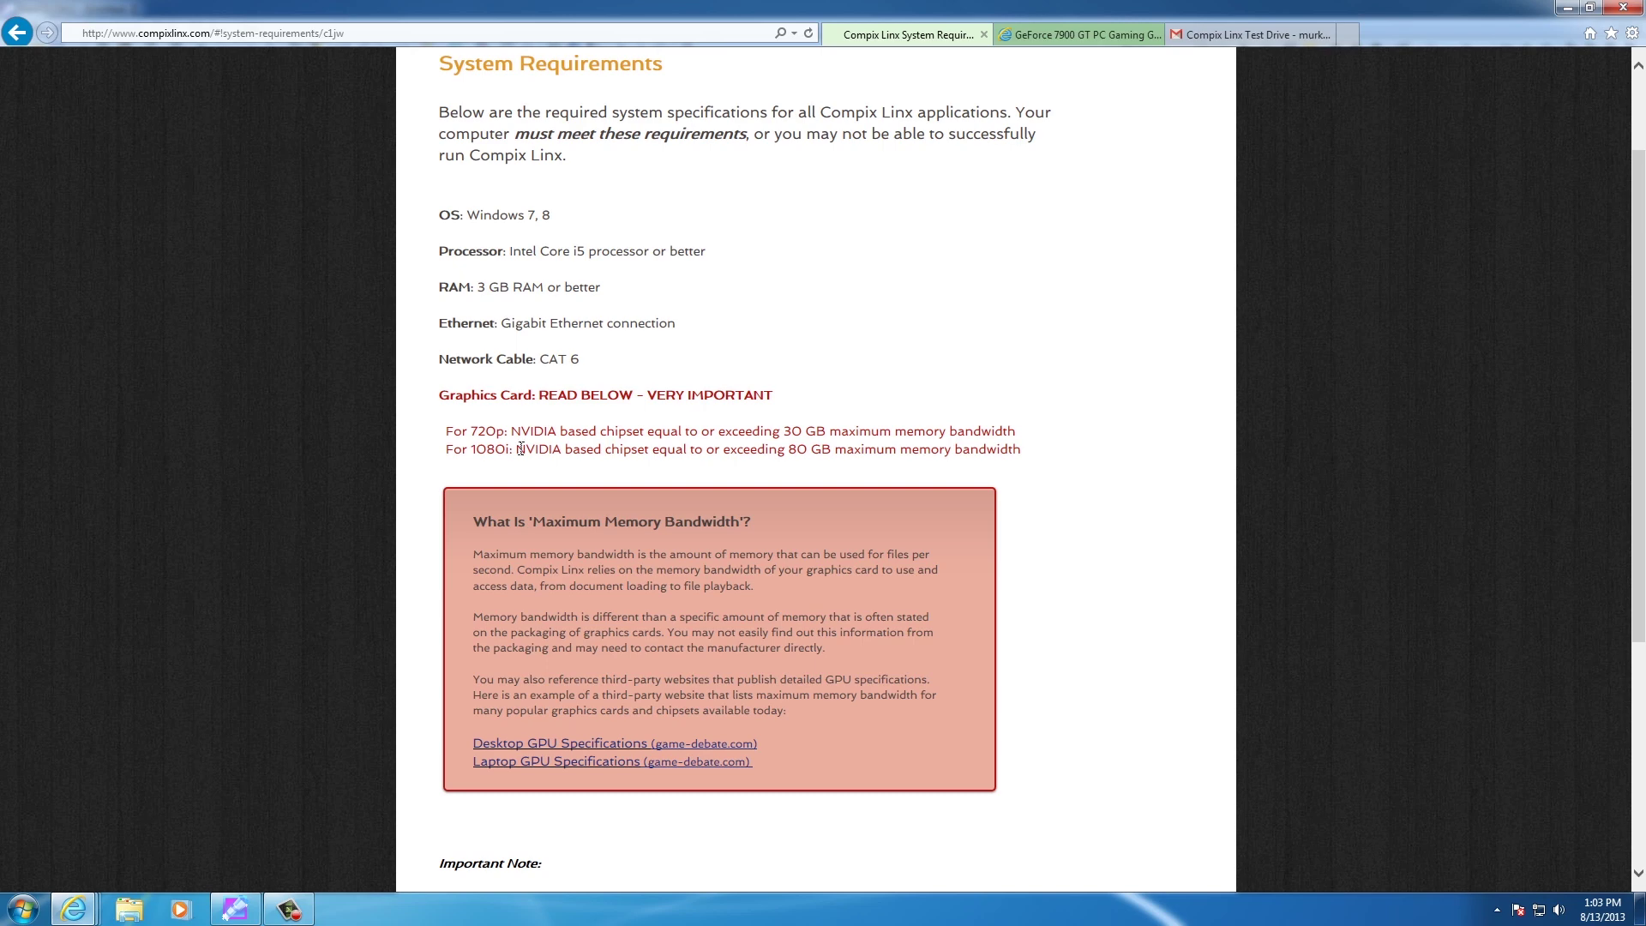
scroll(520, 448, "down", 2)
scroll(529, 448, "up", 4)
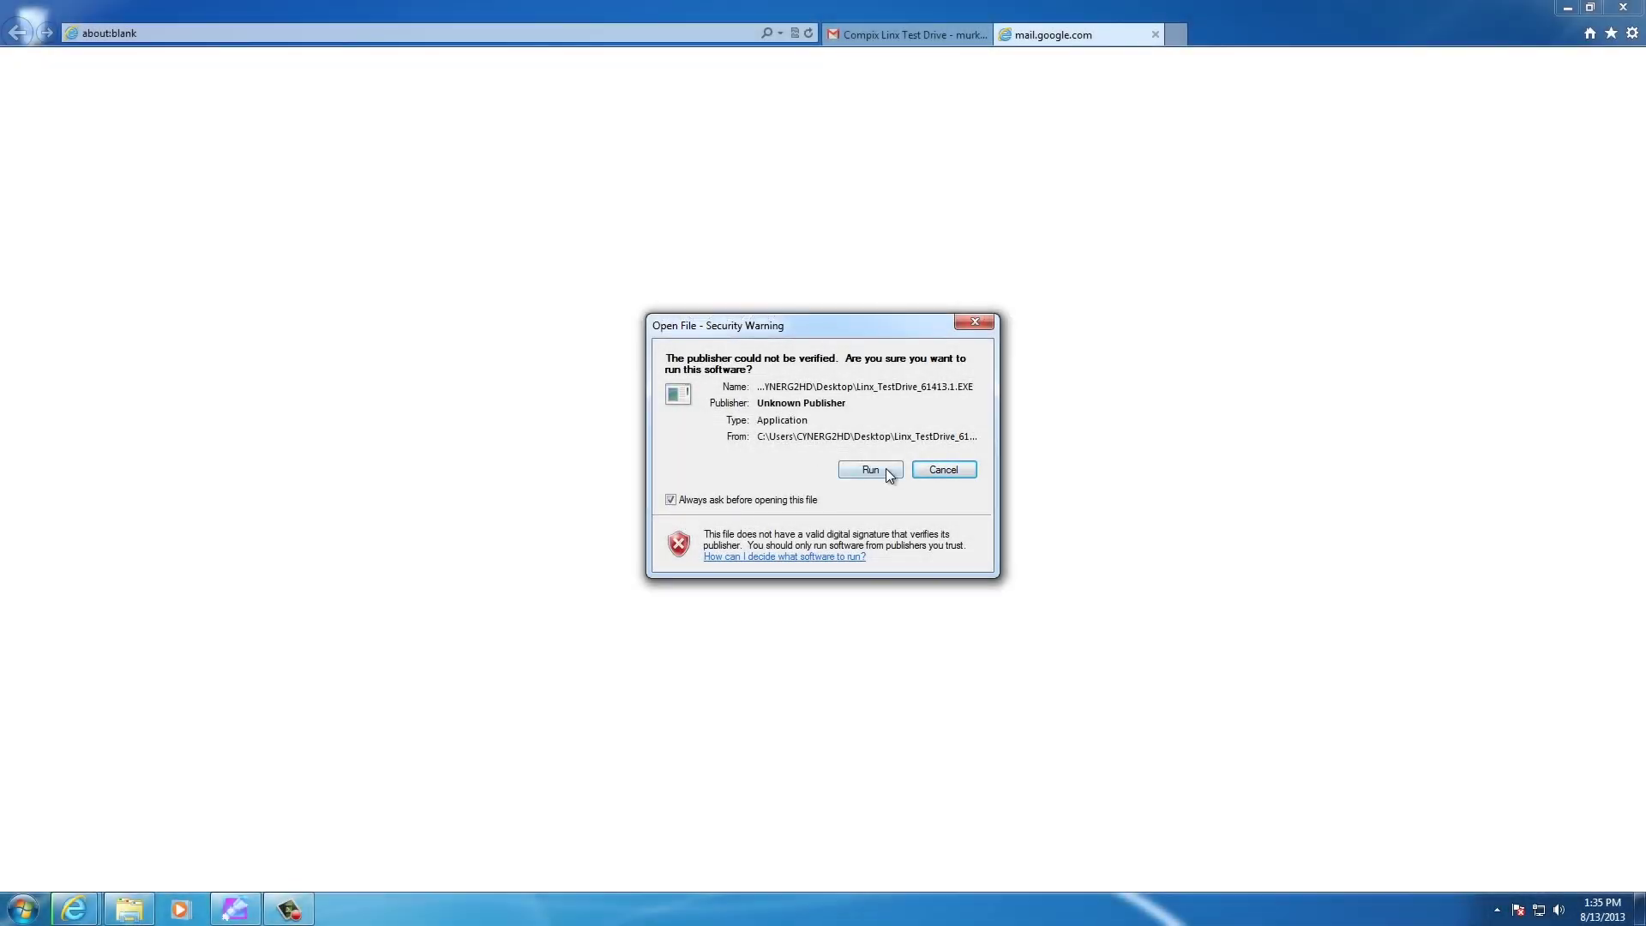
Run the Linx Test Drive installer despite the warning and step through setup until installation completes
left_click(870, 469)
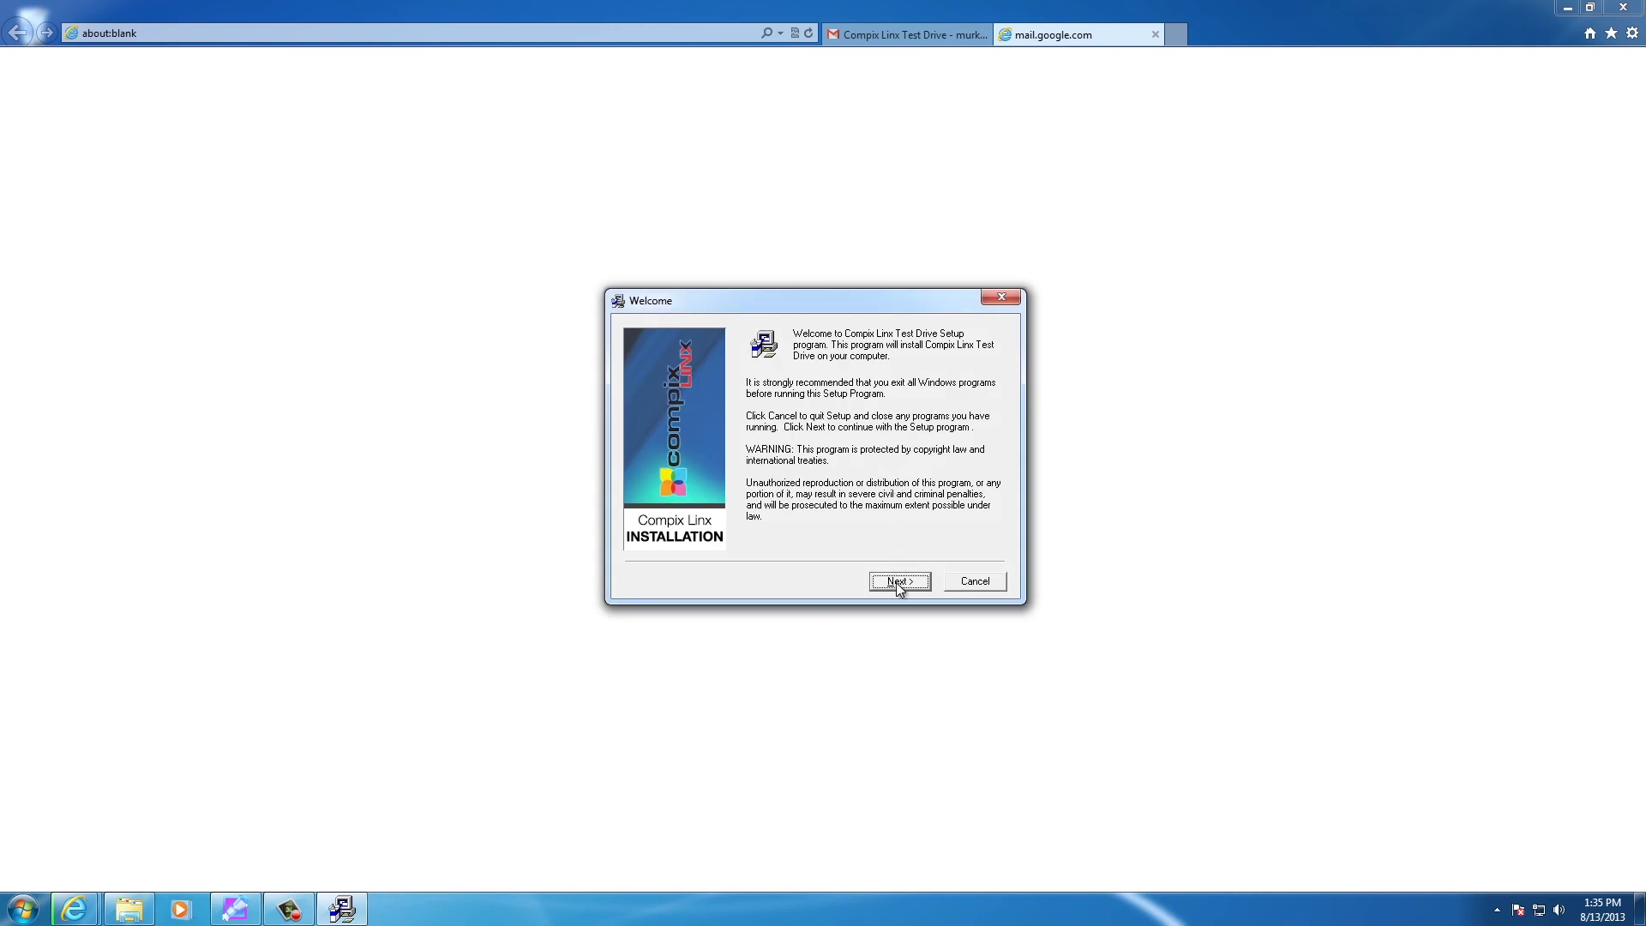
left_click(897, 582)
left_click(897, 583)
left_click(897, 582)
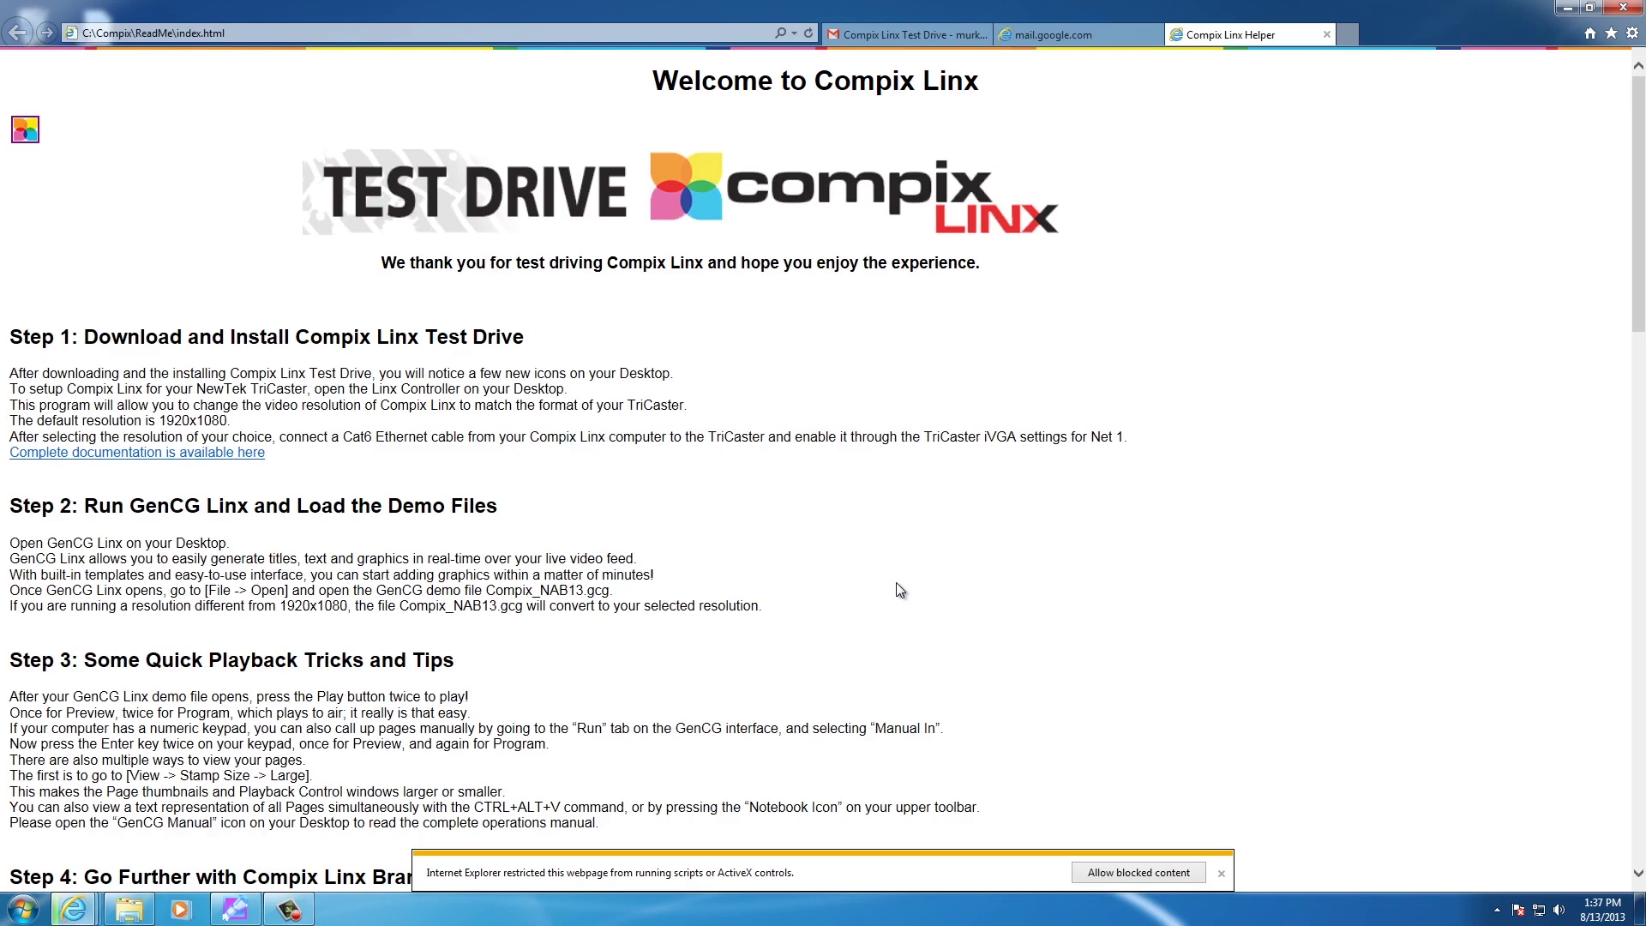
Allow the blocked content on the Welcome to Compix Linx readme page
left_click(1129, 875)
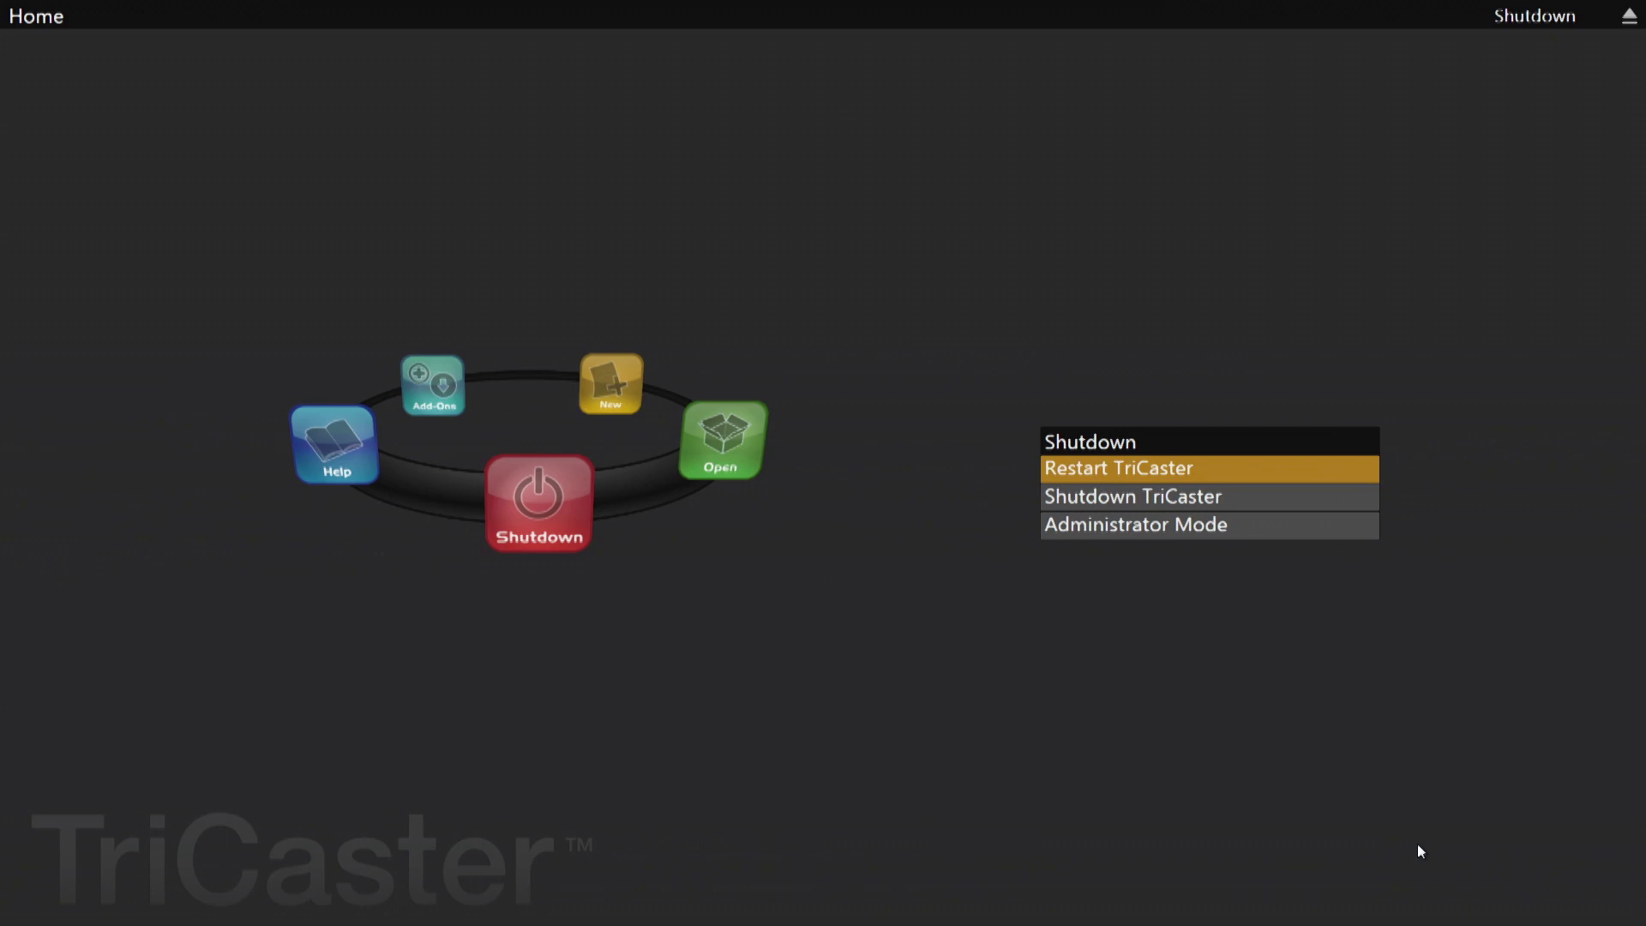
Choose Administrator Mode from the TriCaster Shutdown choices, then exit to Windows
key("Down")
key("Down")
key("Return")
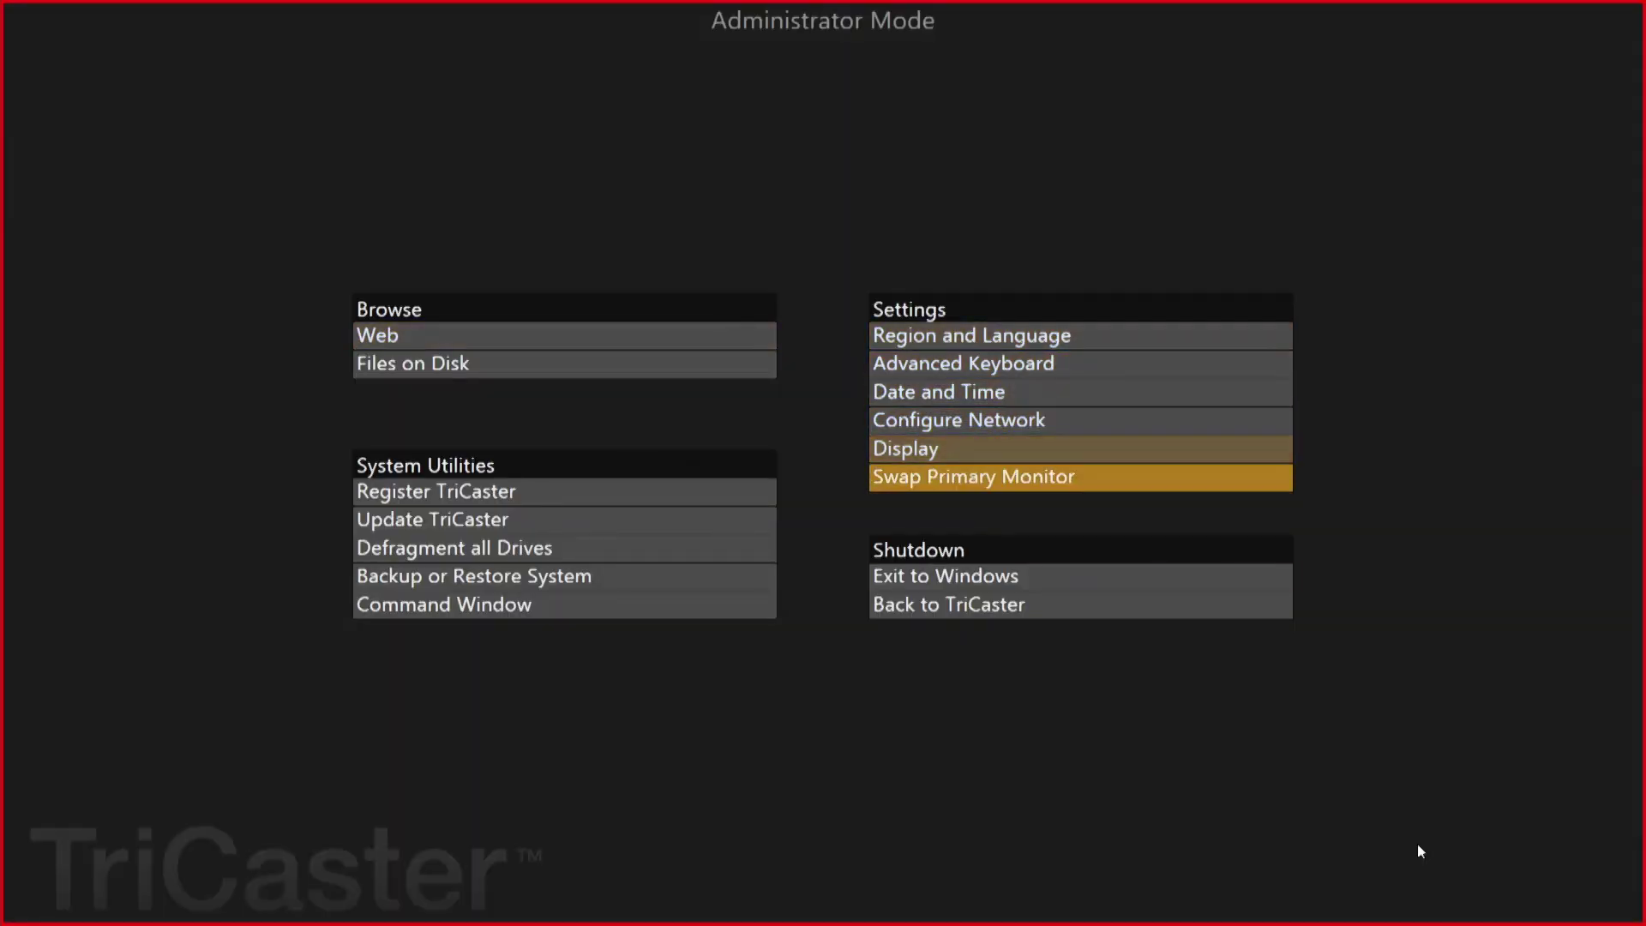
key("Return")
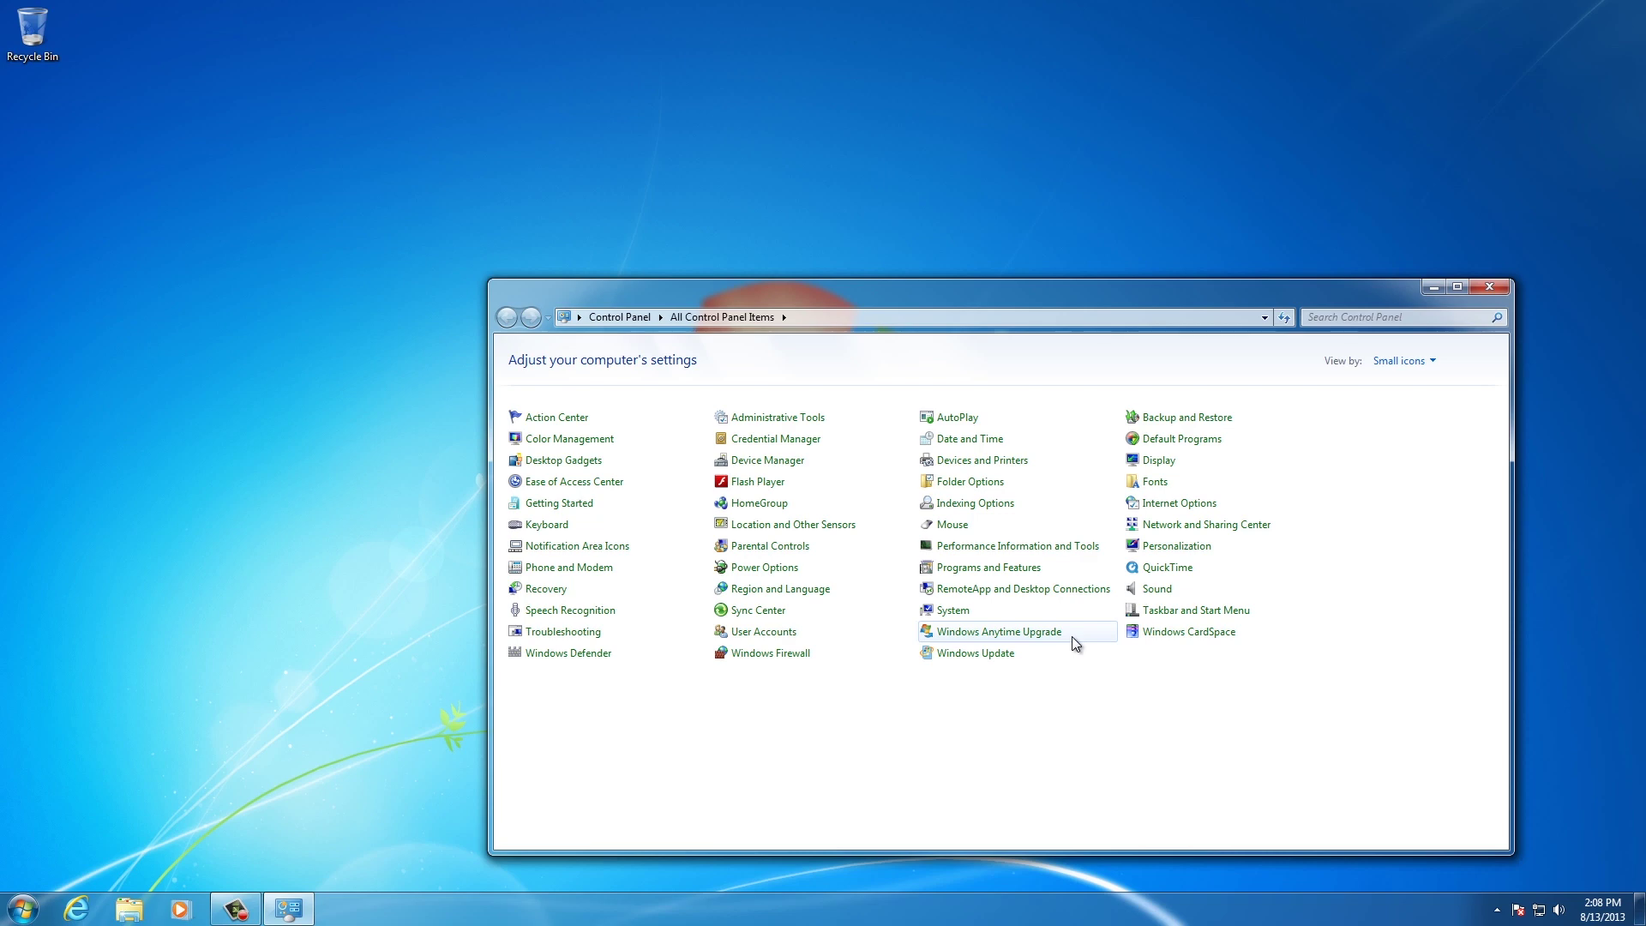
Open Network and Sharing Center and the Work network's location settings
left_click(1213, 525)
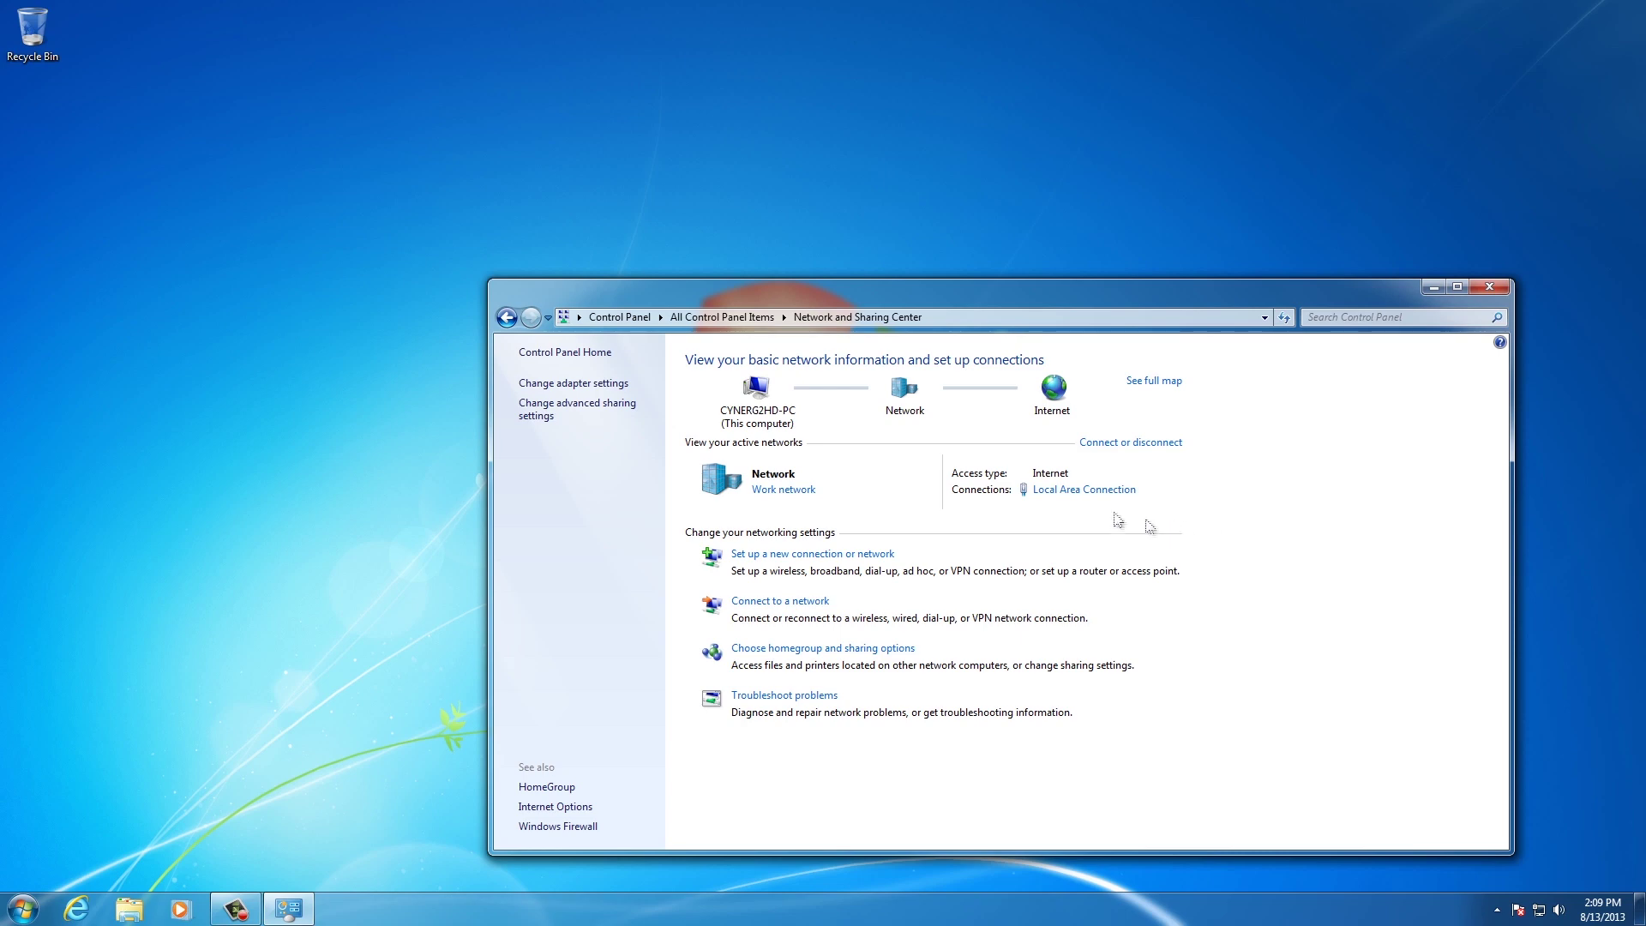
left_click(794, 490)
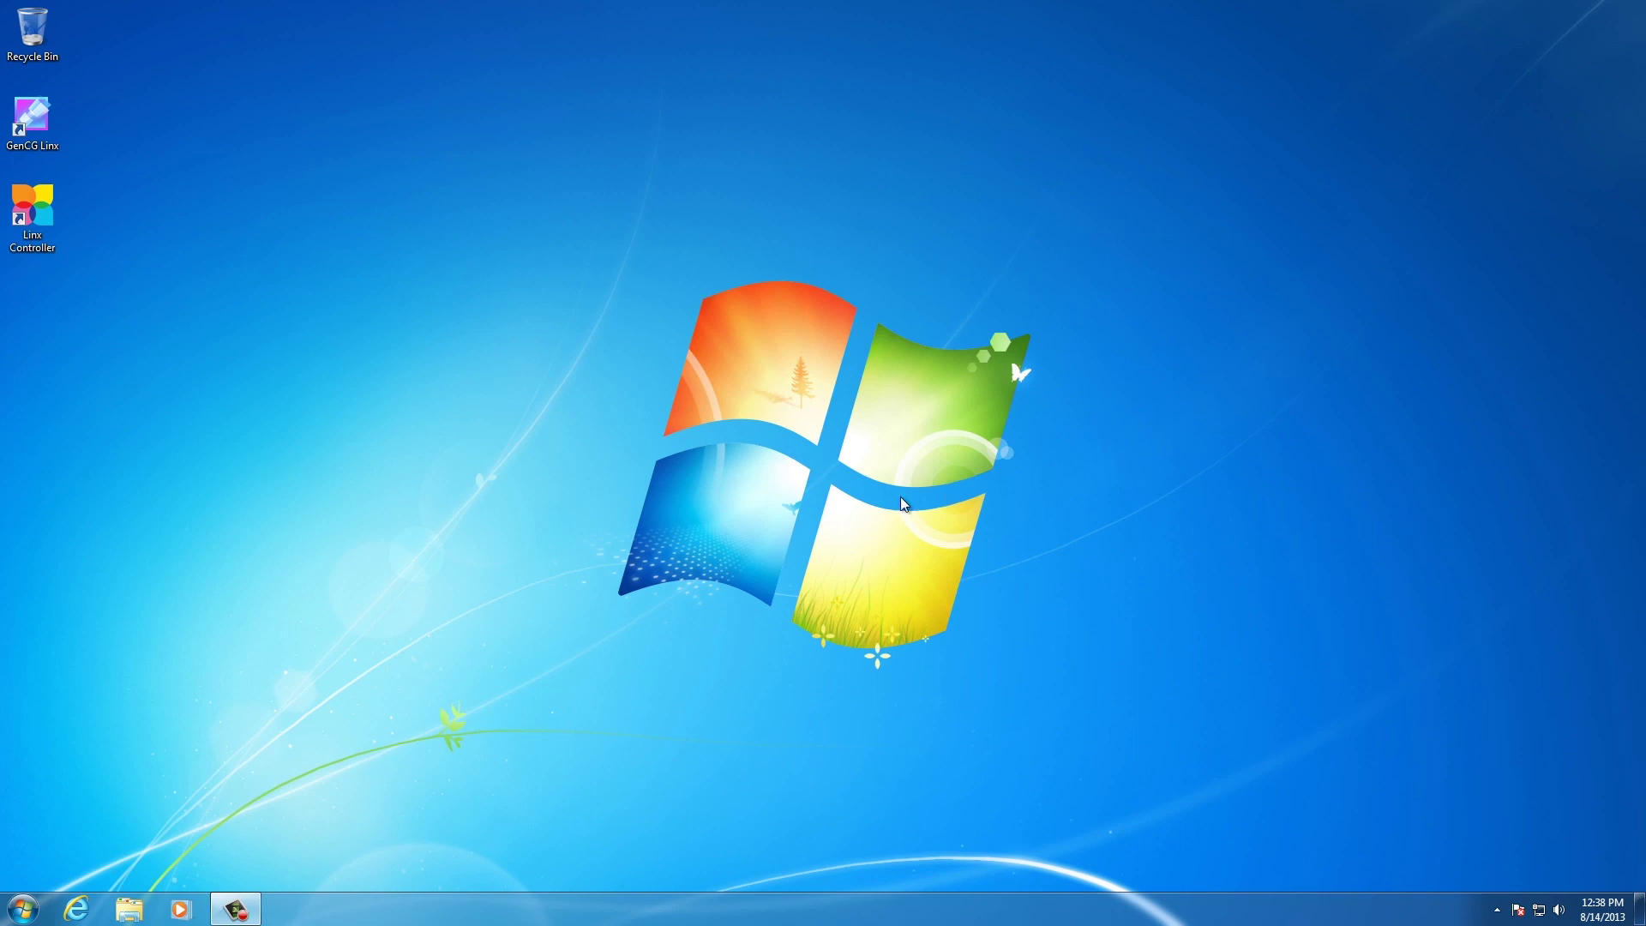
double_click(29, 221)
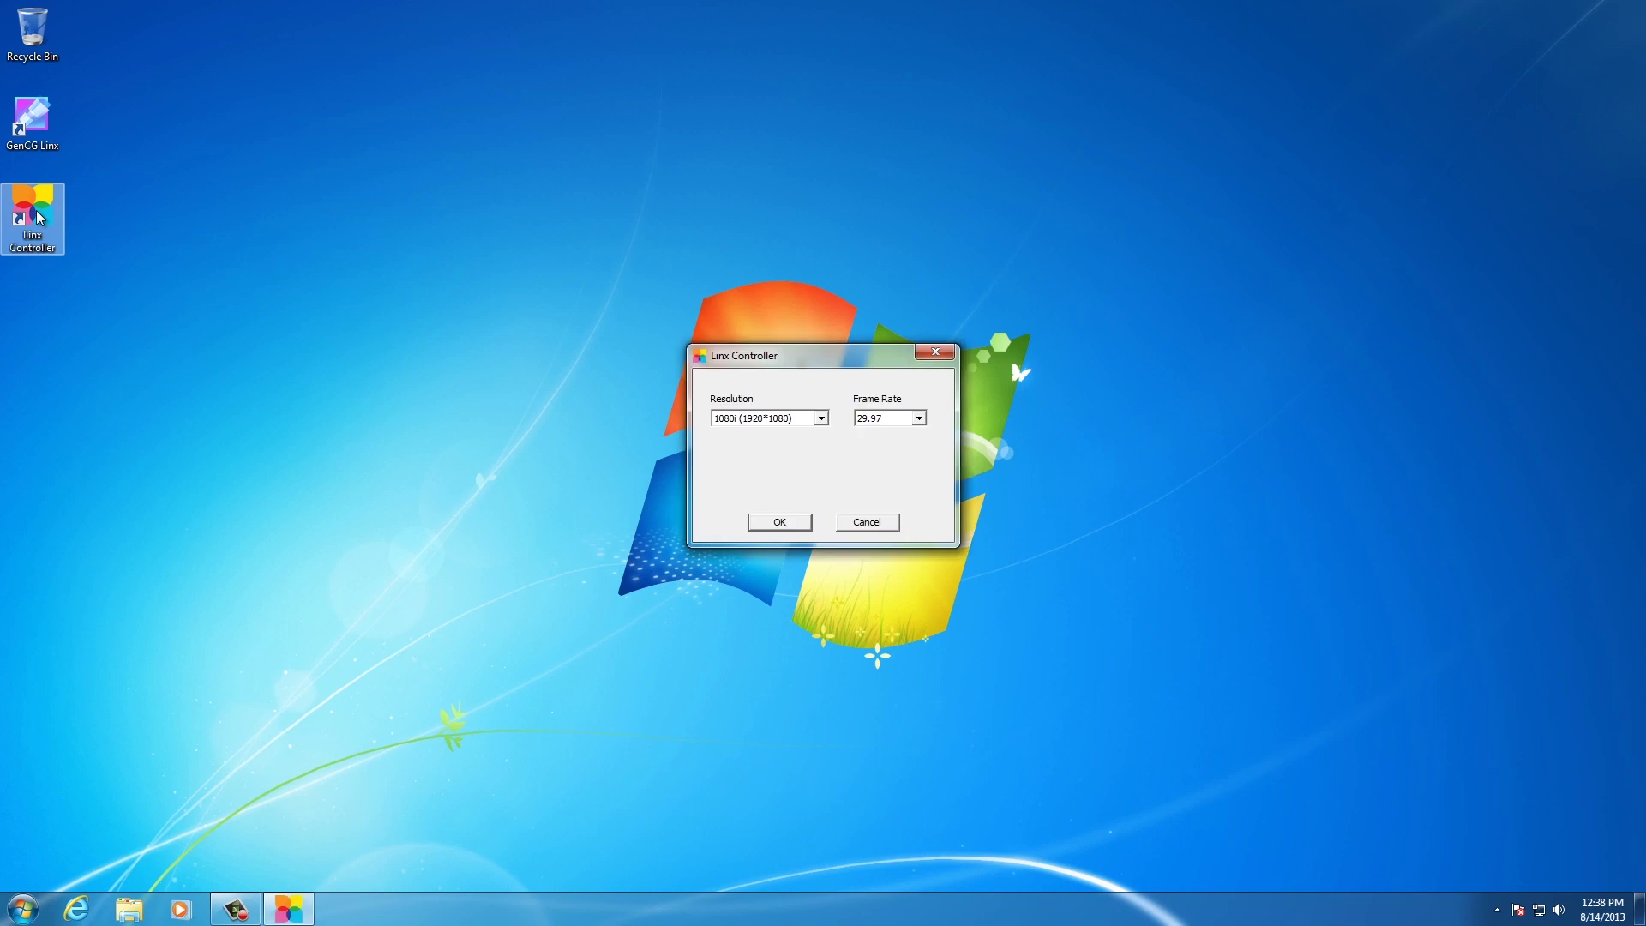
left_click(820, 419)
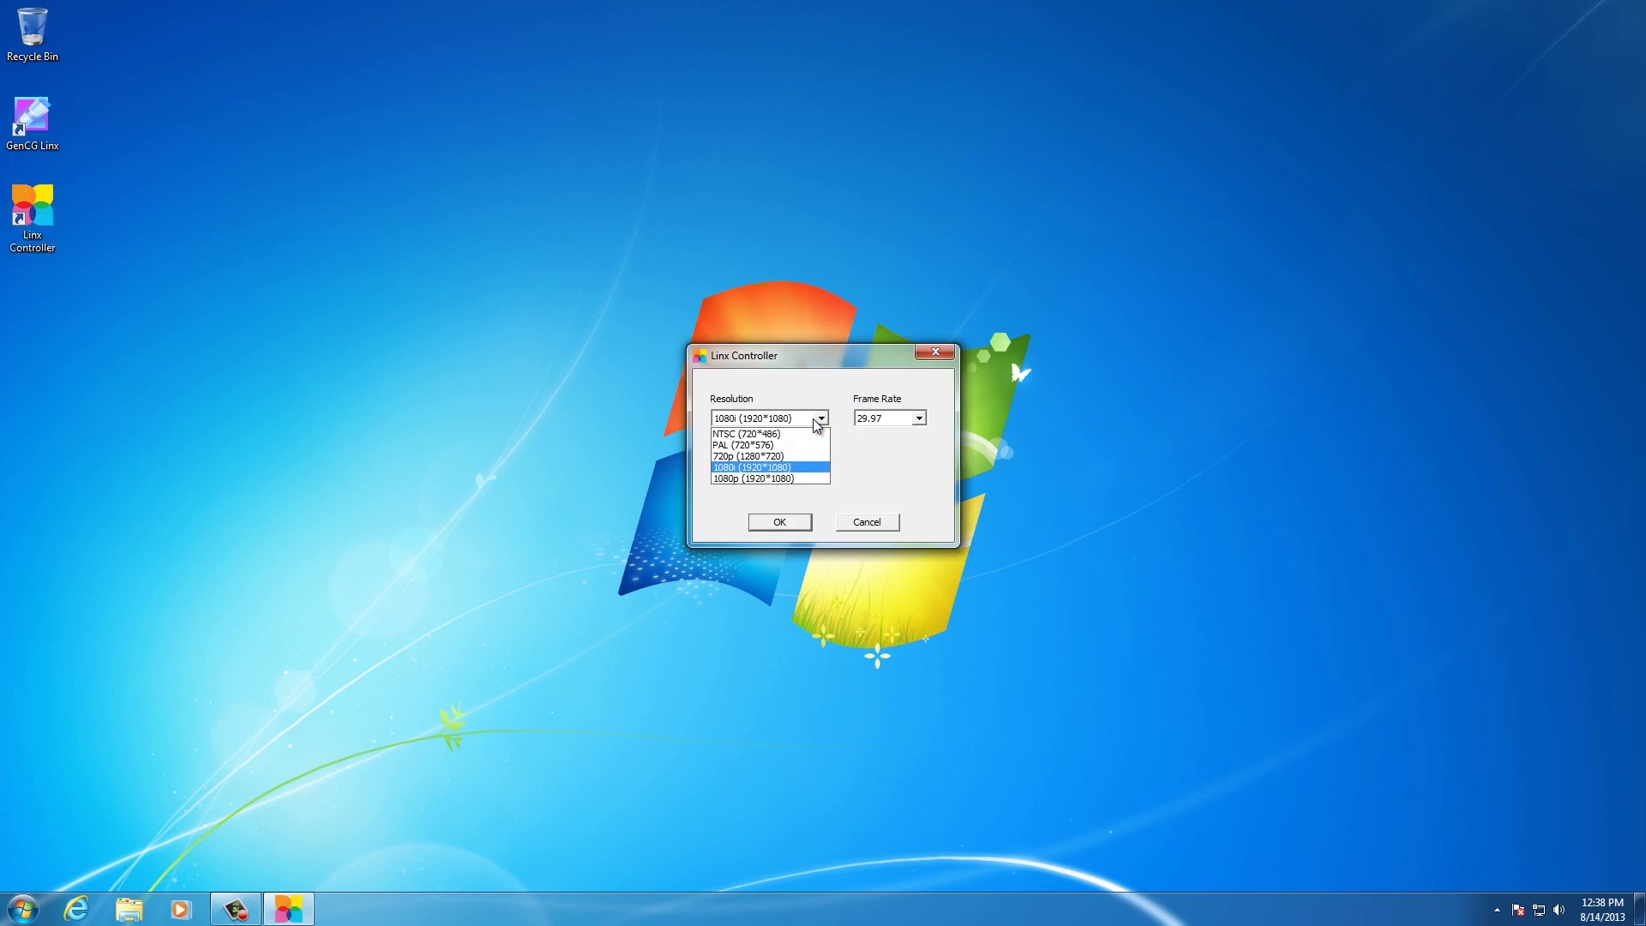
left_click(870, 524)
left_click(870, 525)
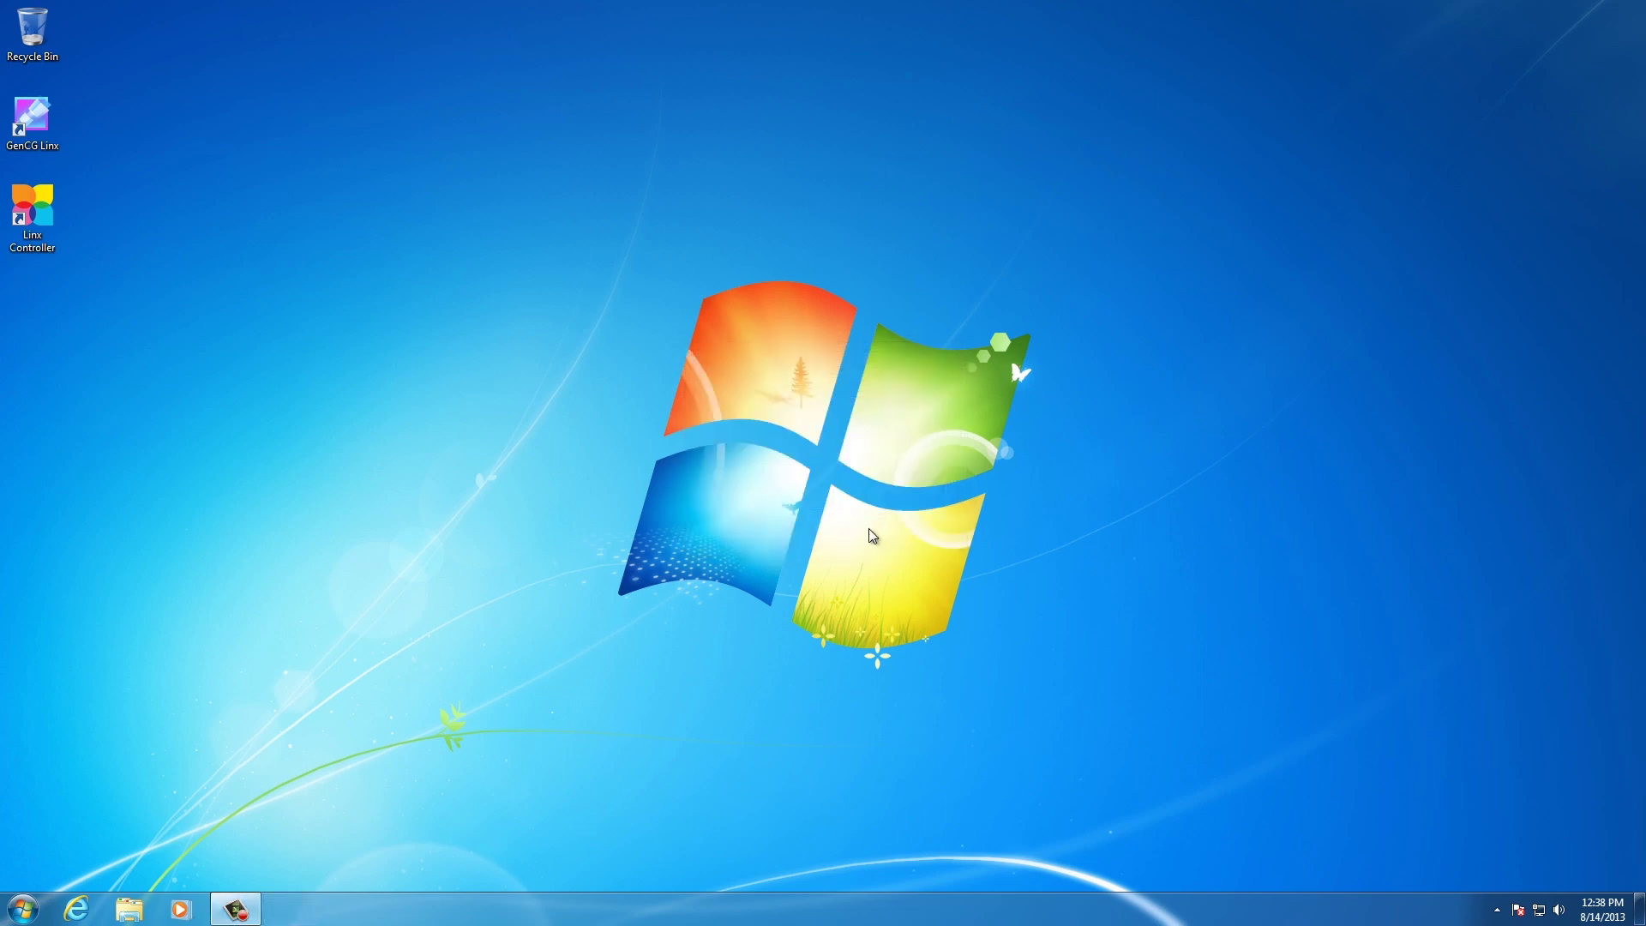
Launch GenCG Linx from the desktop and acknowledge the 15-day license notice
double_click(34, 133)
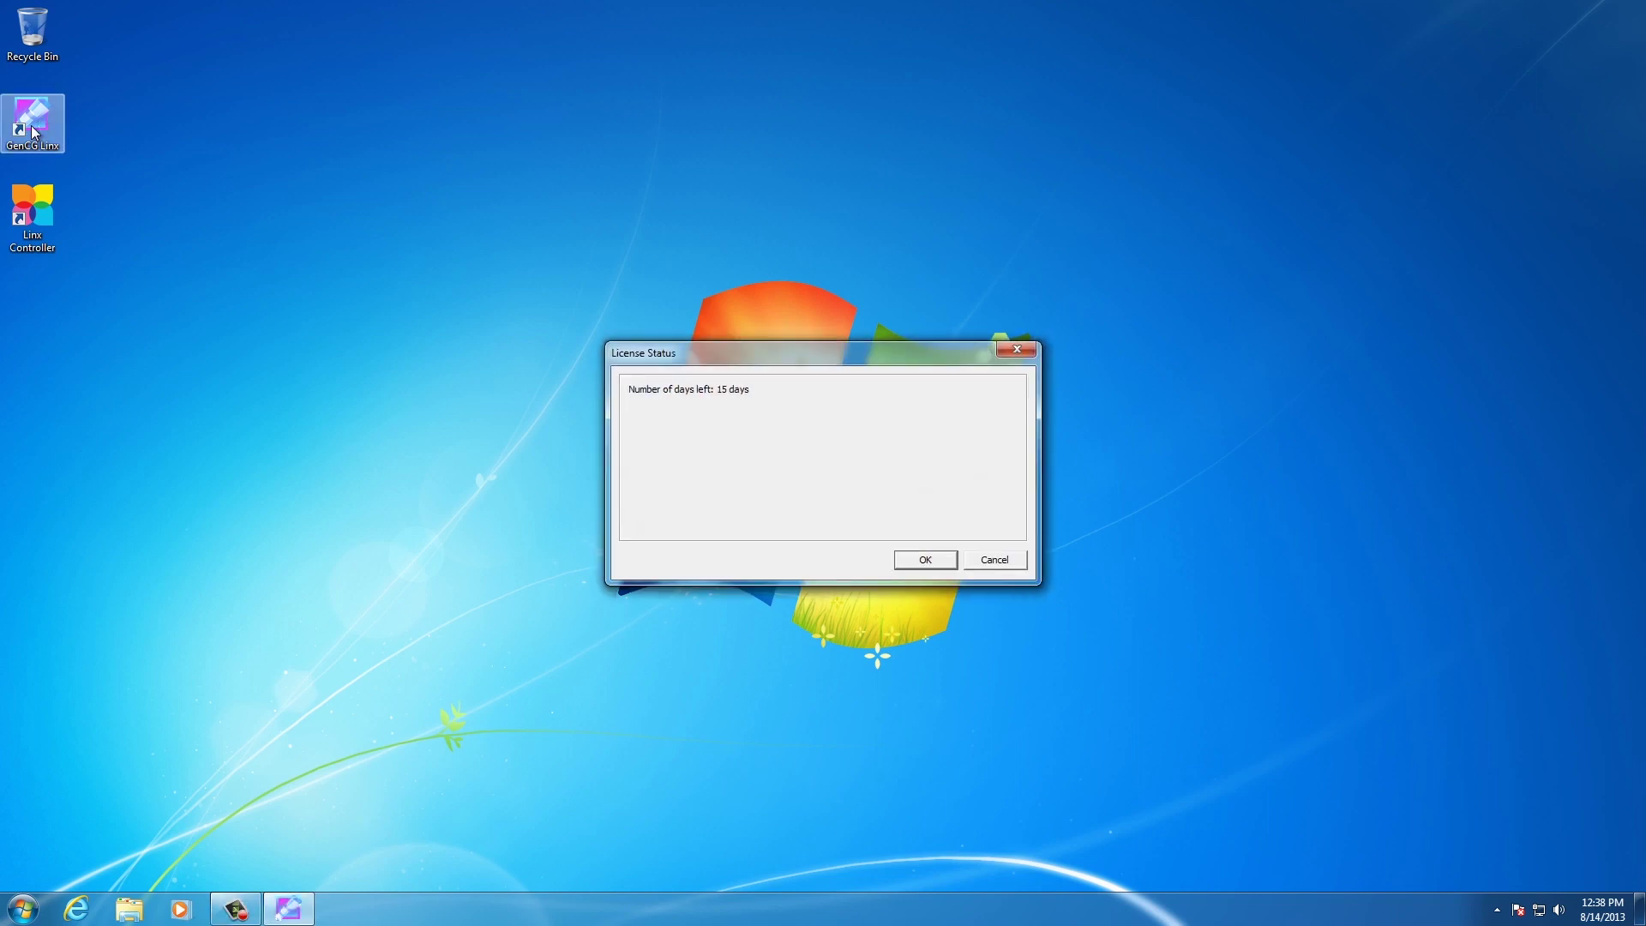
left_click(926, 559)
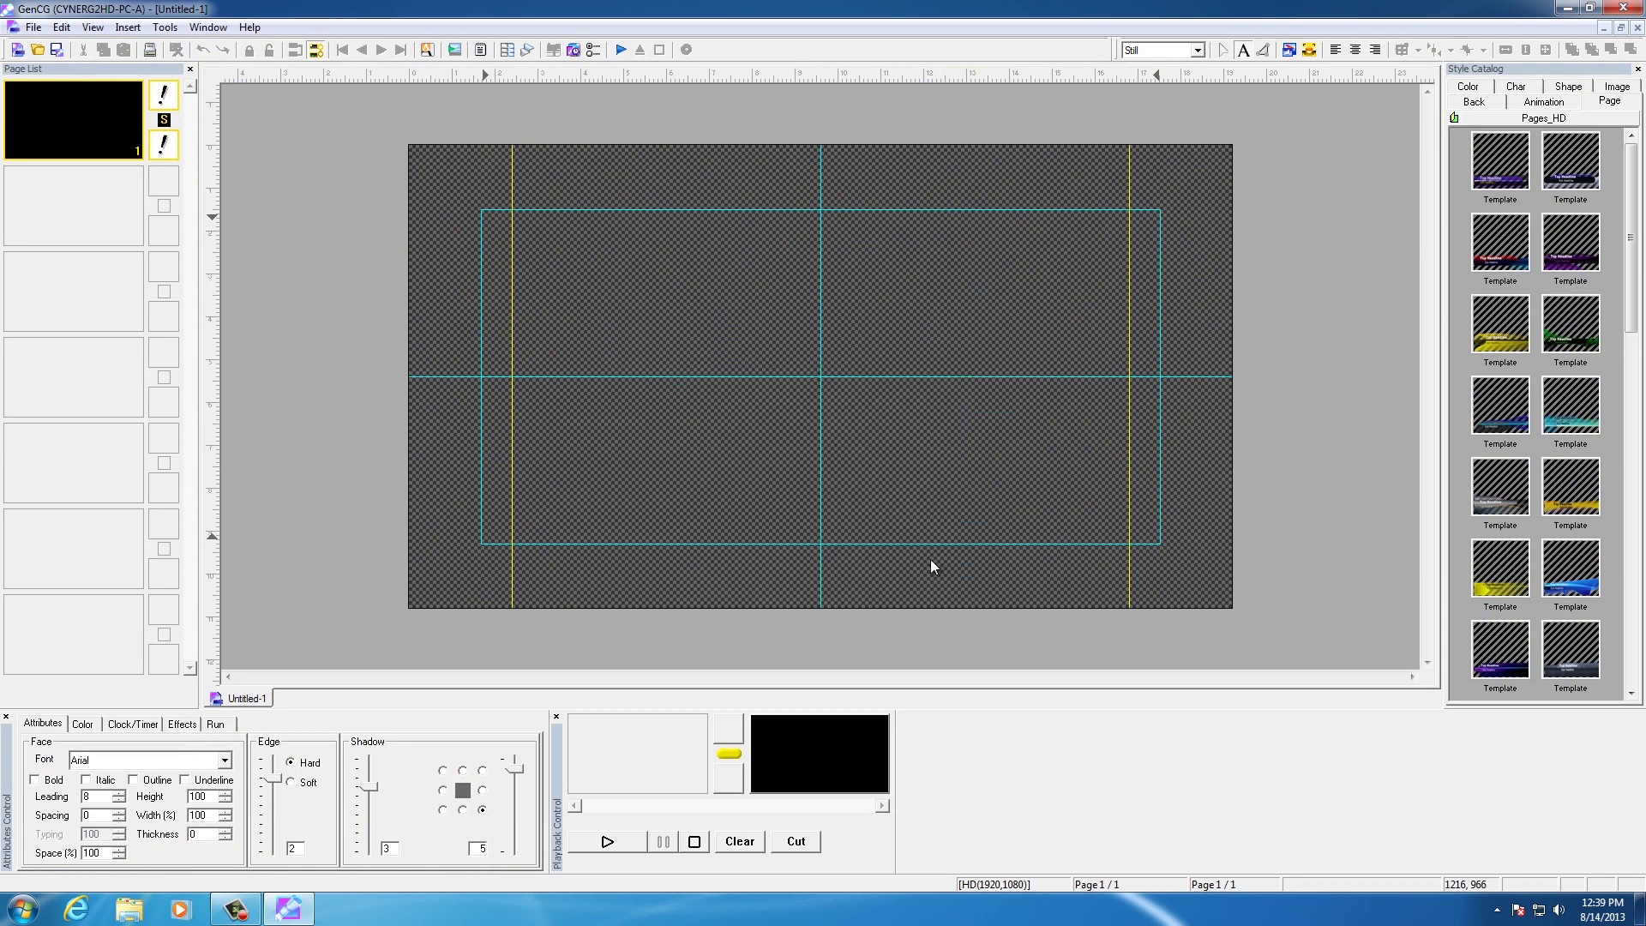
Open the Compix_NAB13 demo file from the Documents folder
left_click(39, 51)
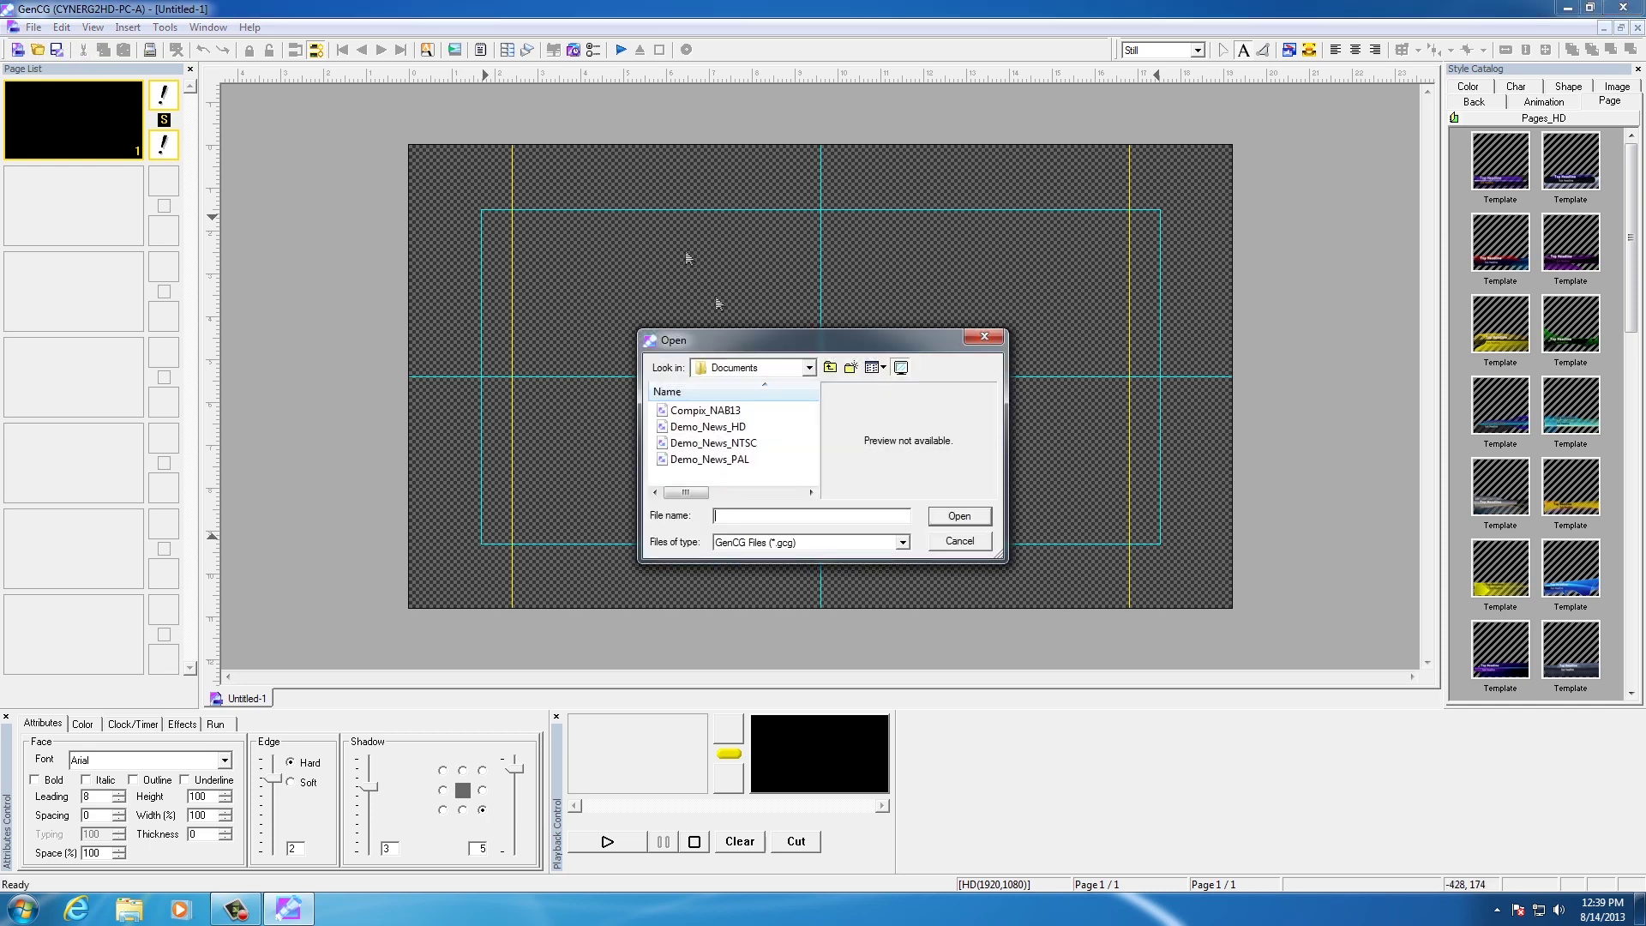
left_click(806, 368)
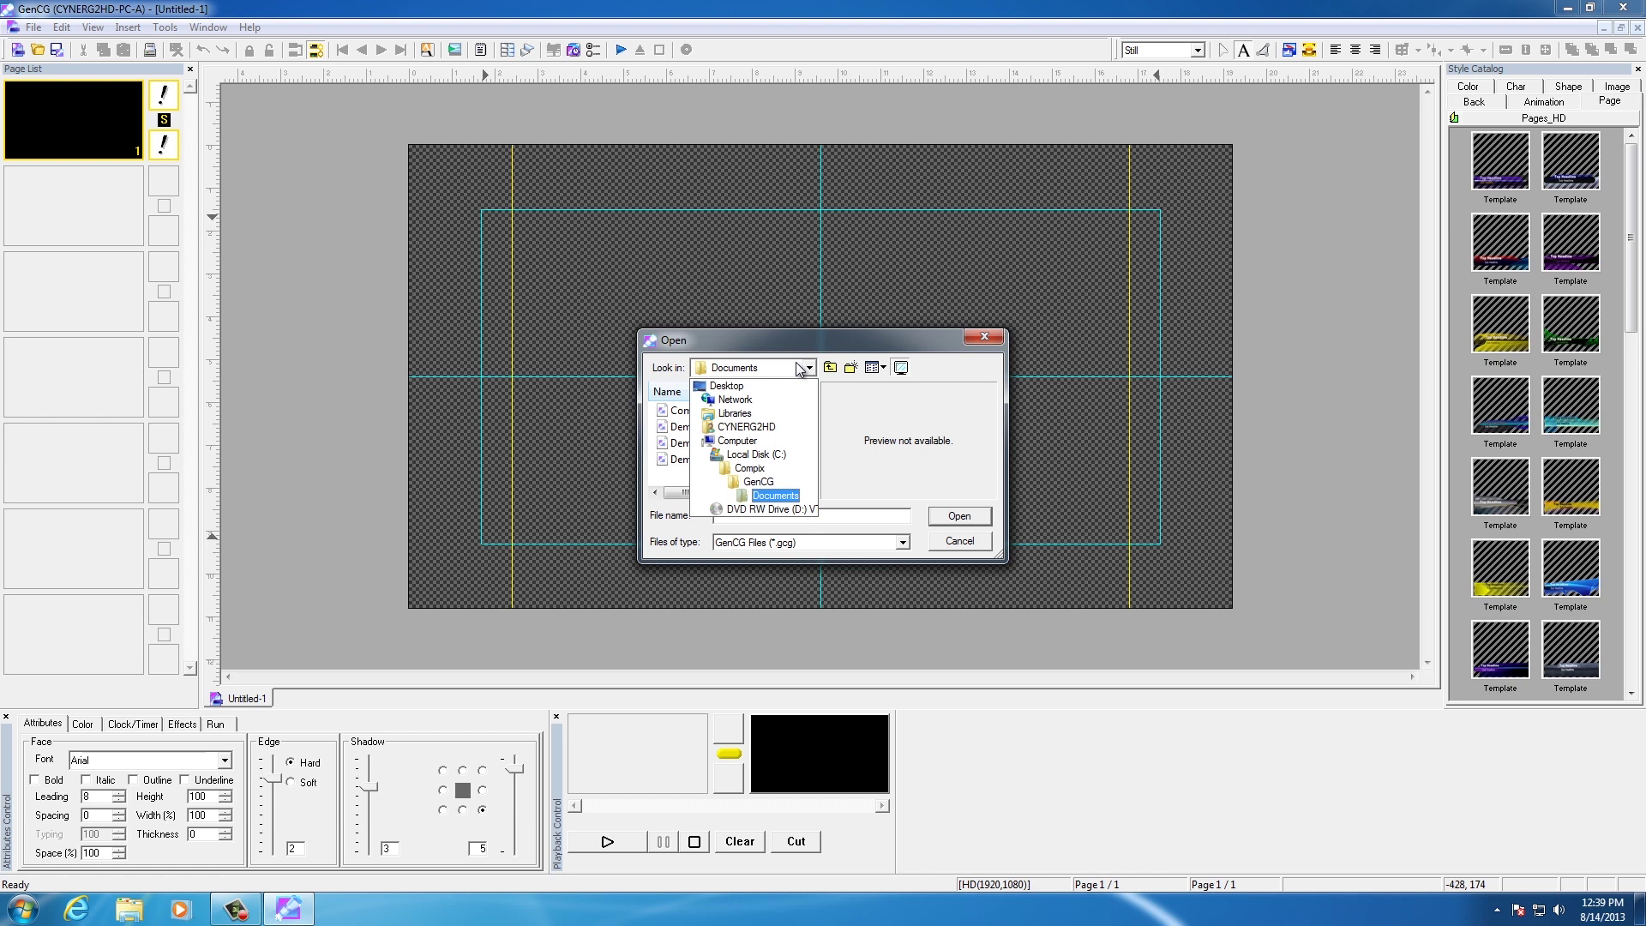
left_click(775, 495)
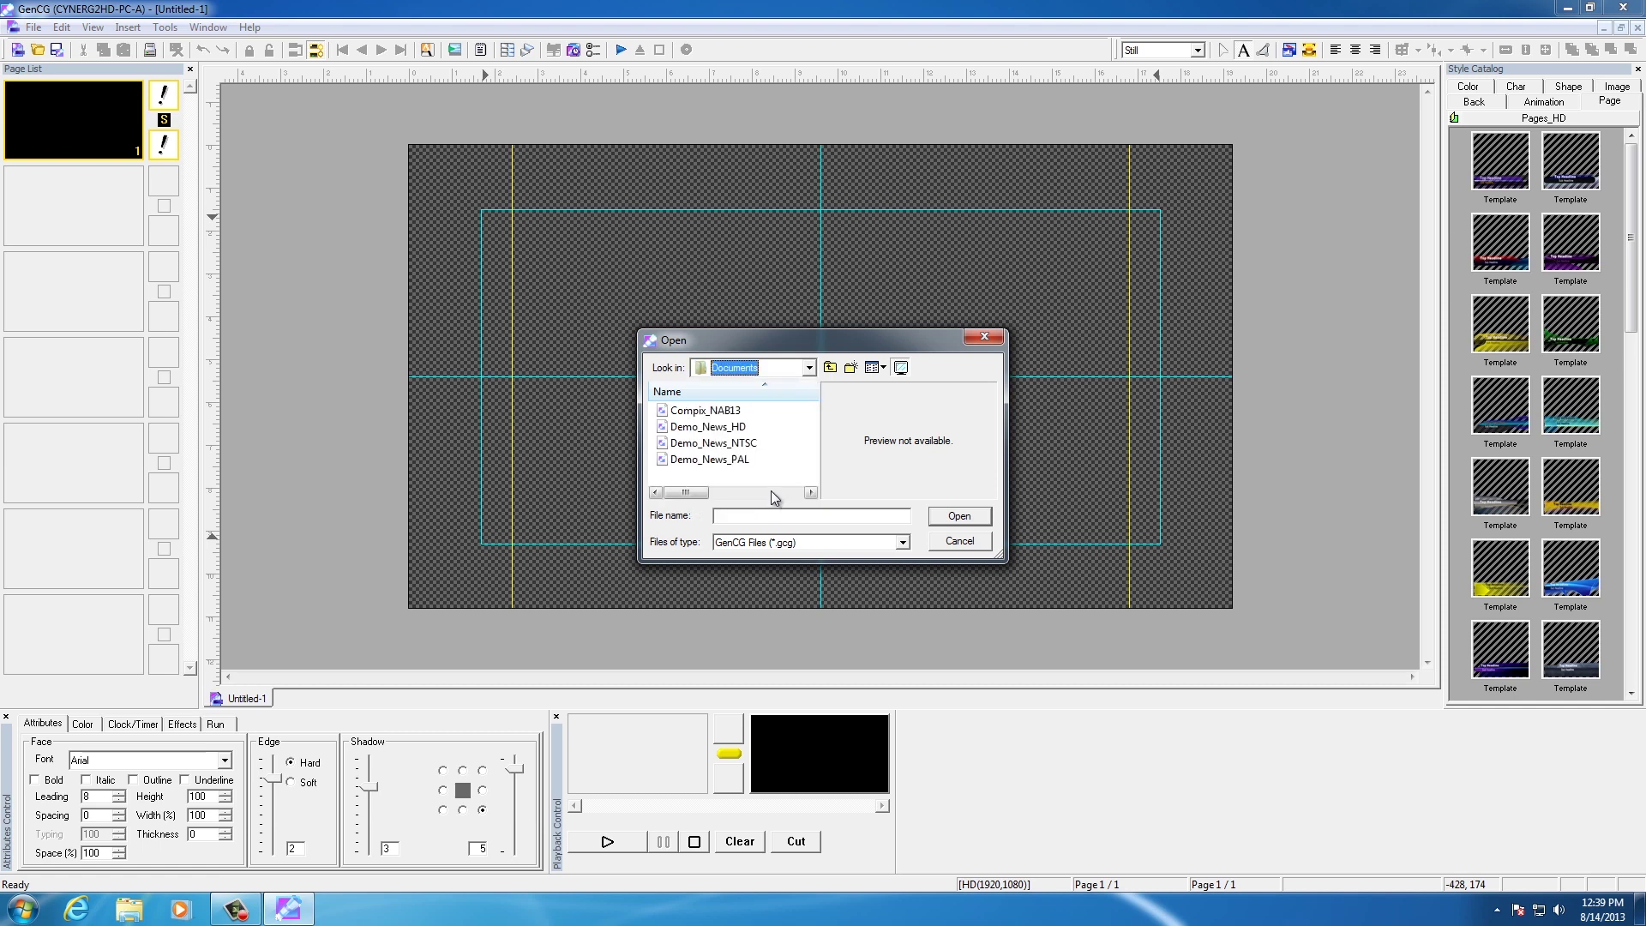
double_click(667, 412)
Set the page playout Mode to Manual (In) and start playback
left_click(220, 725)
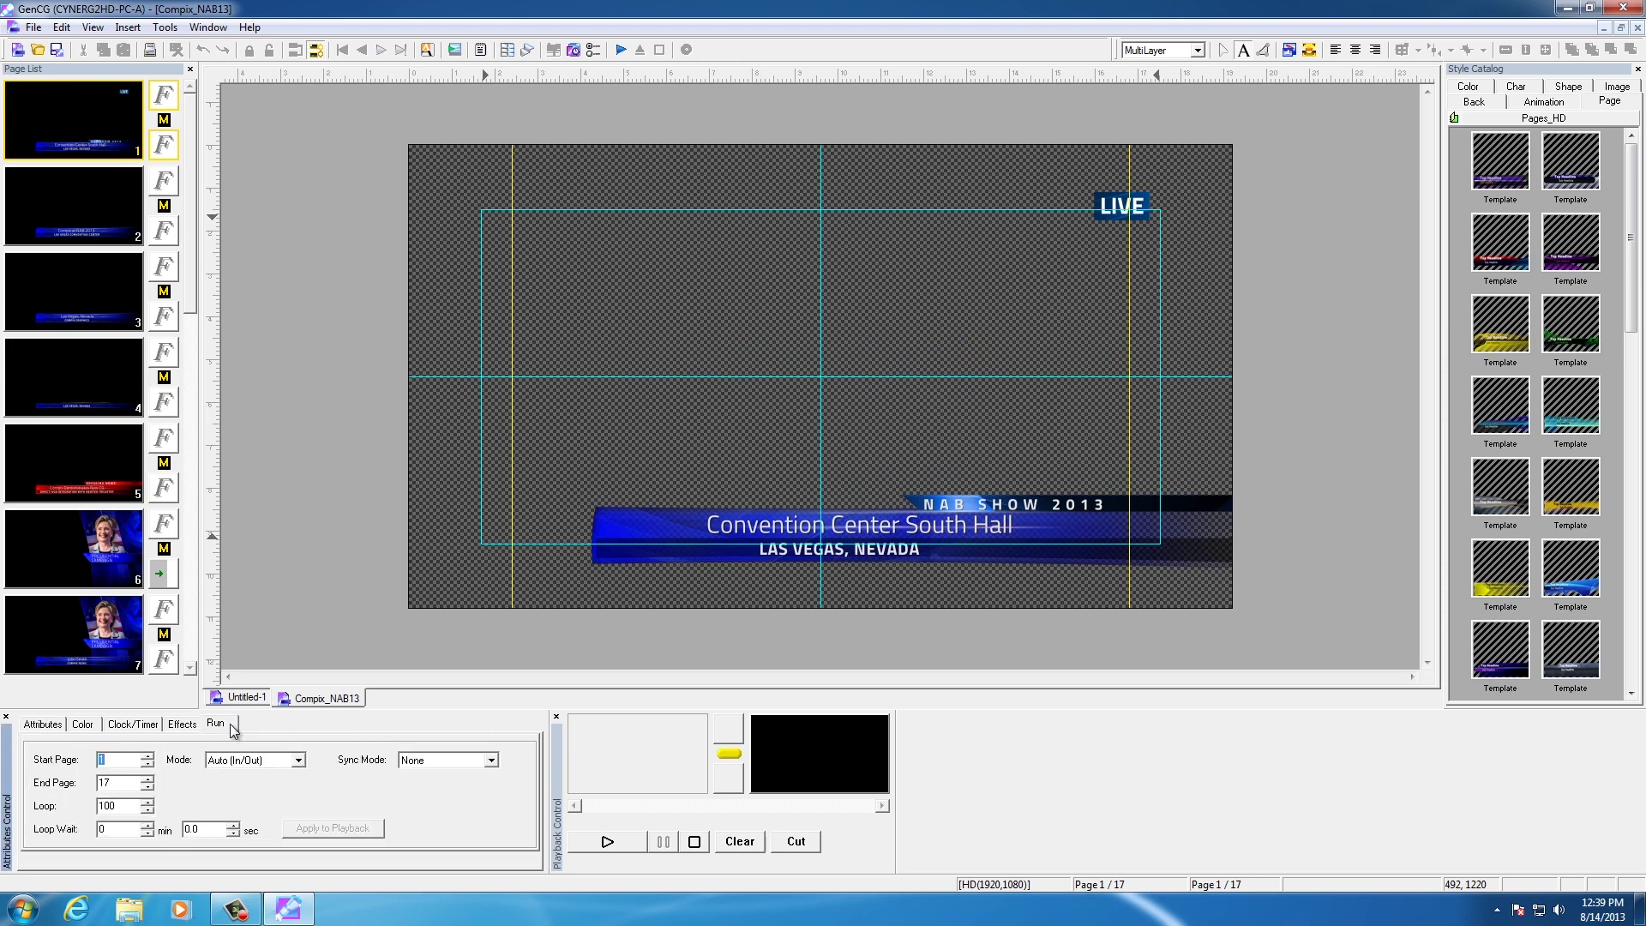
left_click(245, 763)
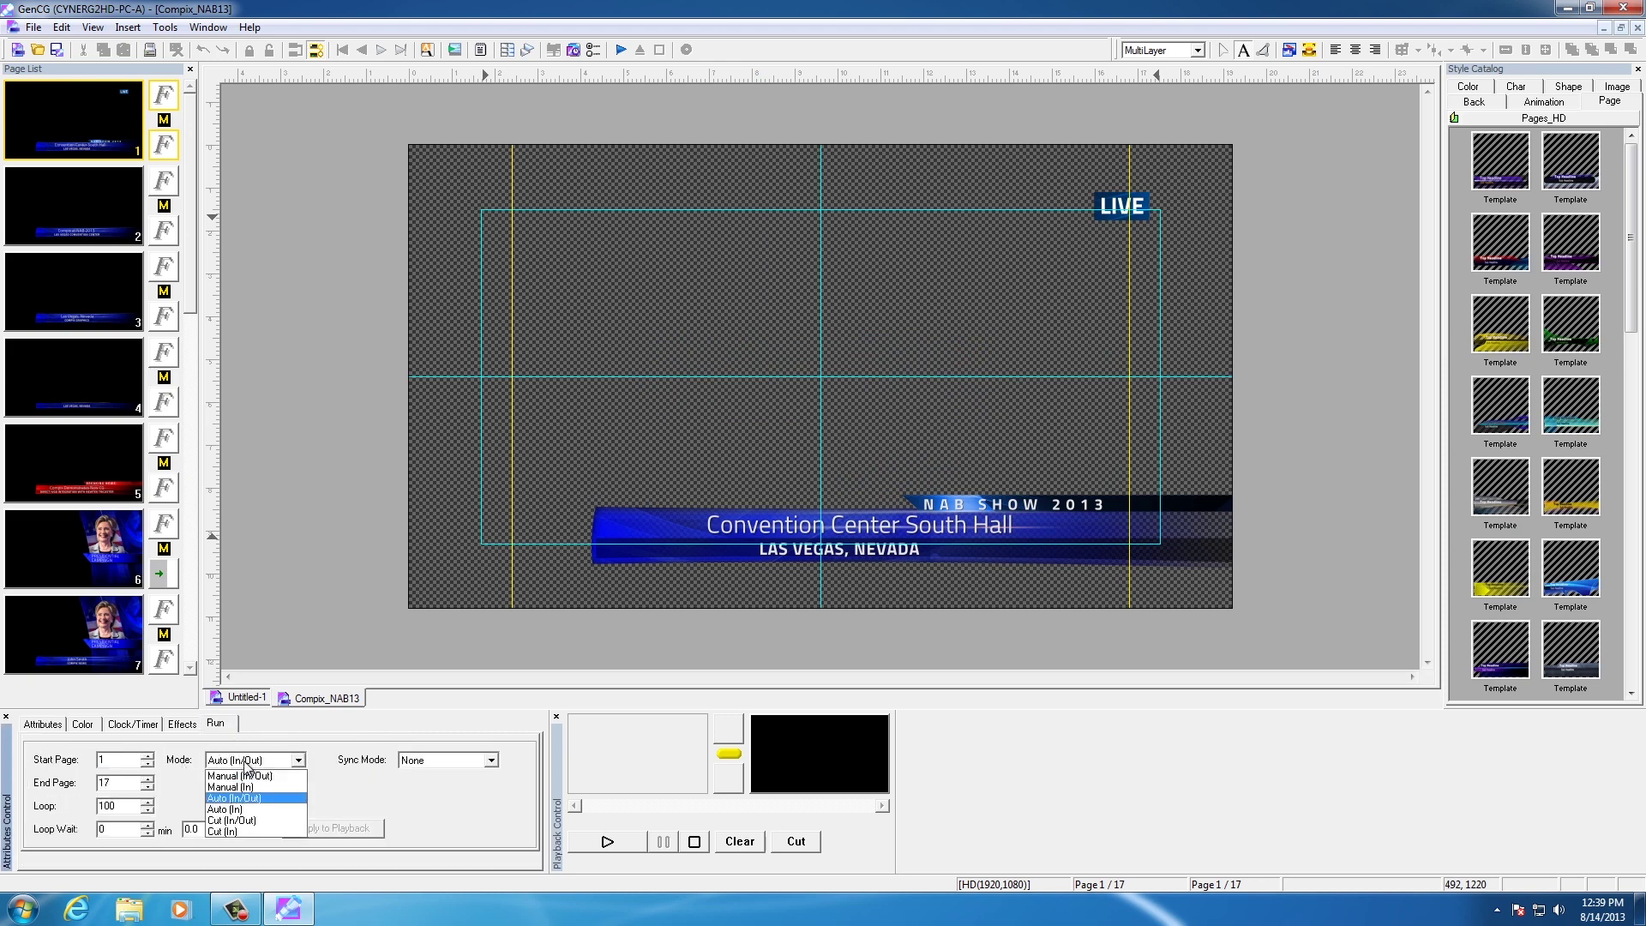
left_click(248, 787)
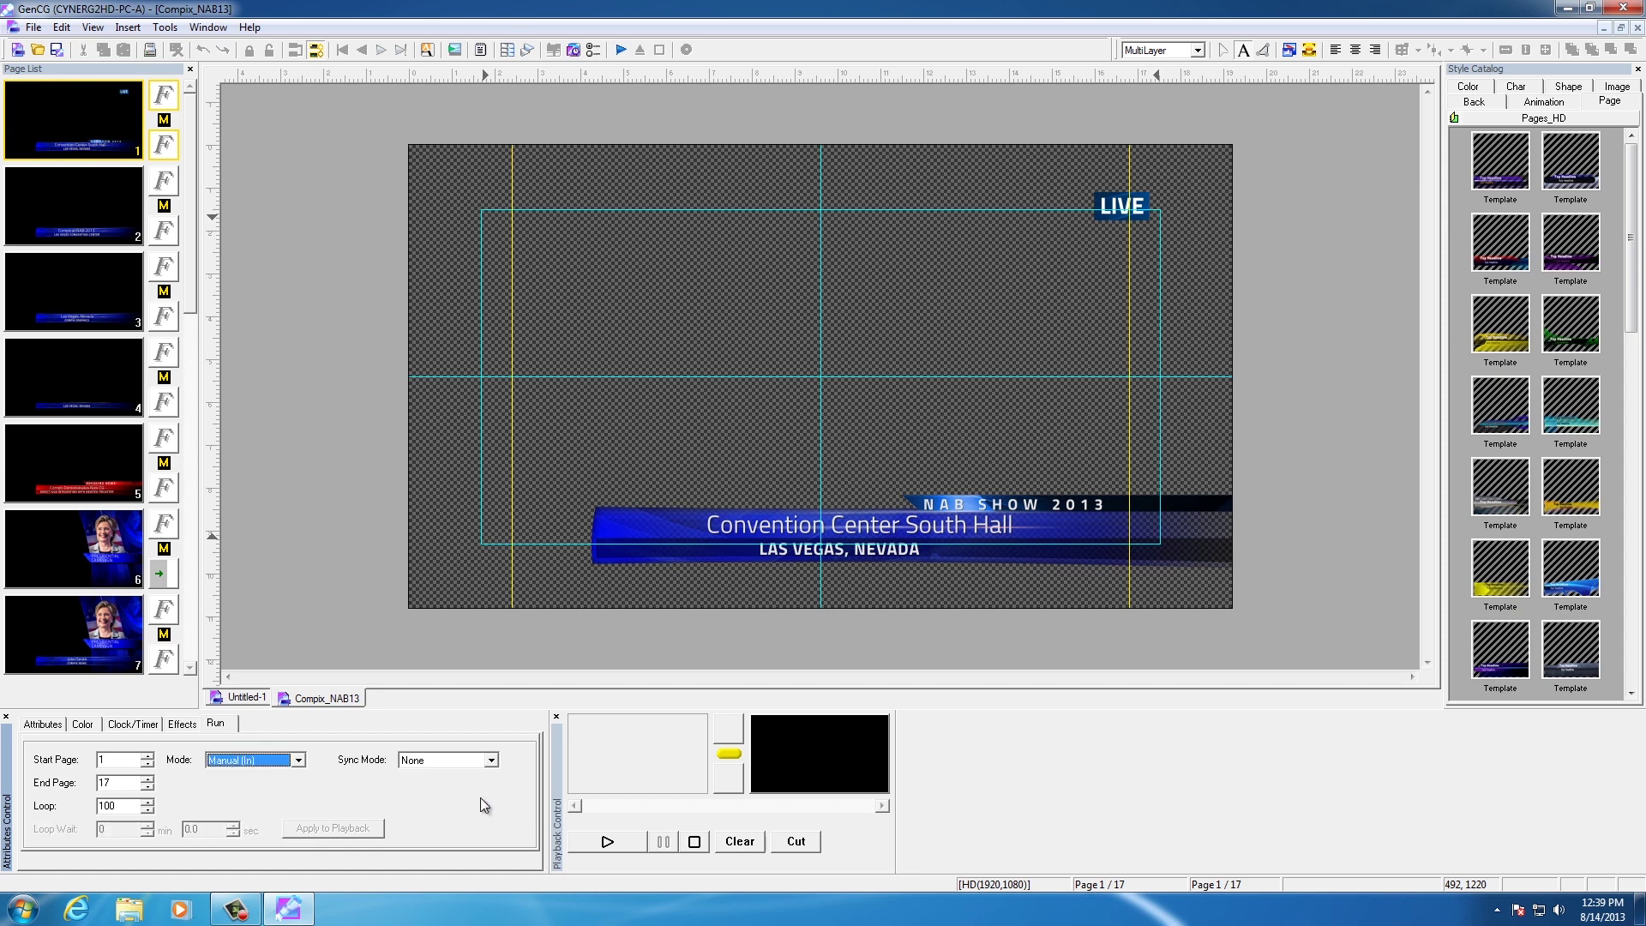
left_click(626, 843)
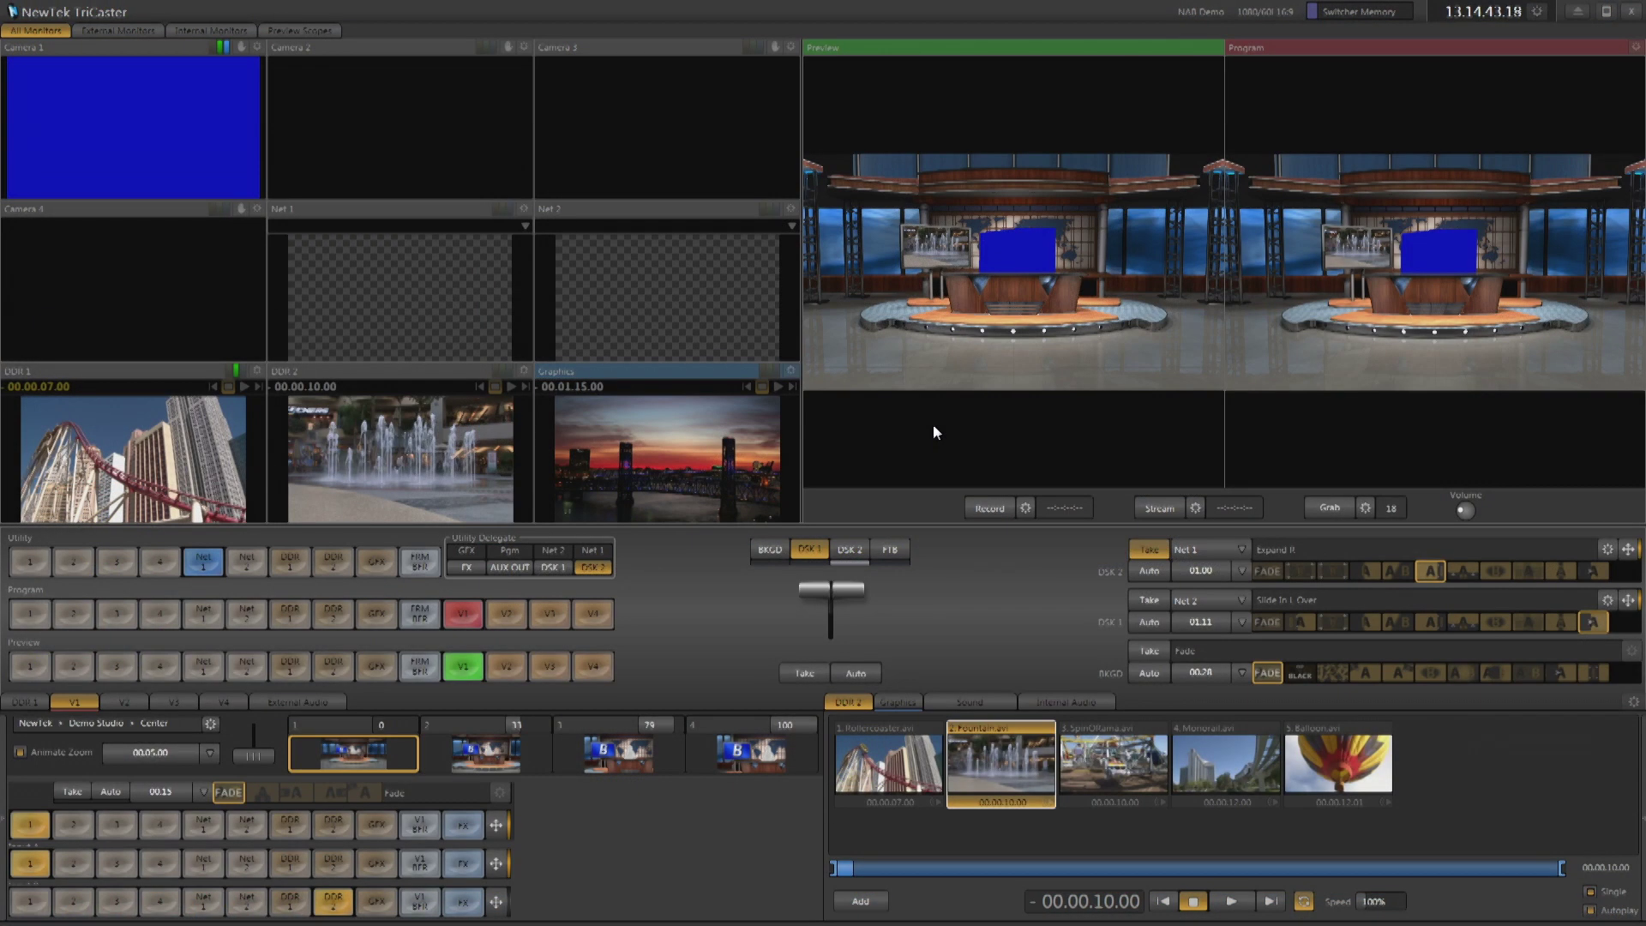
Set Net 1 to Receive and select the Linx computer as its network source
left_click(531, 227)
left_click(464, 246)
left_click(525, 225)
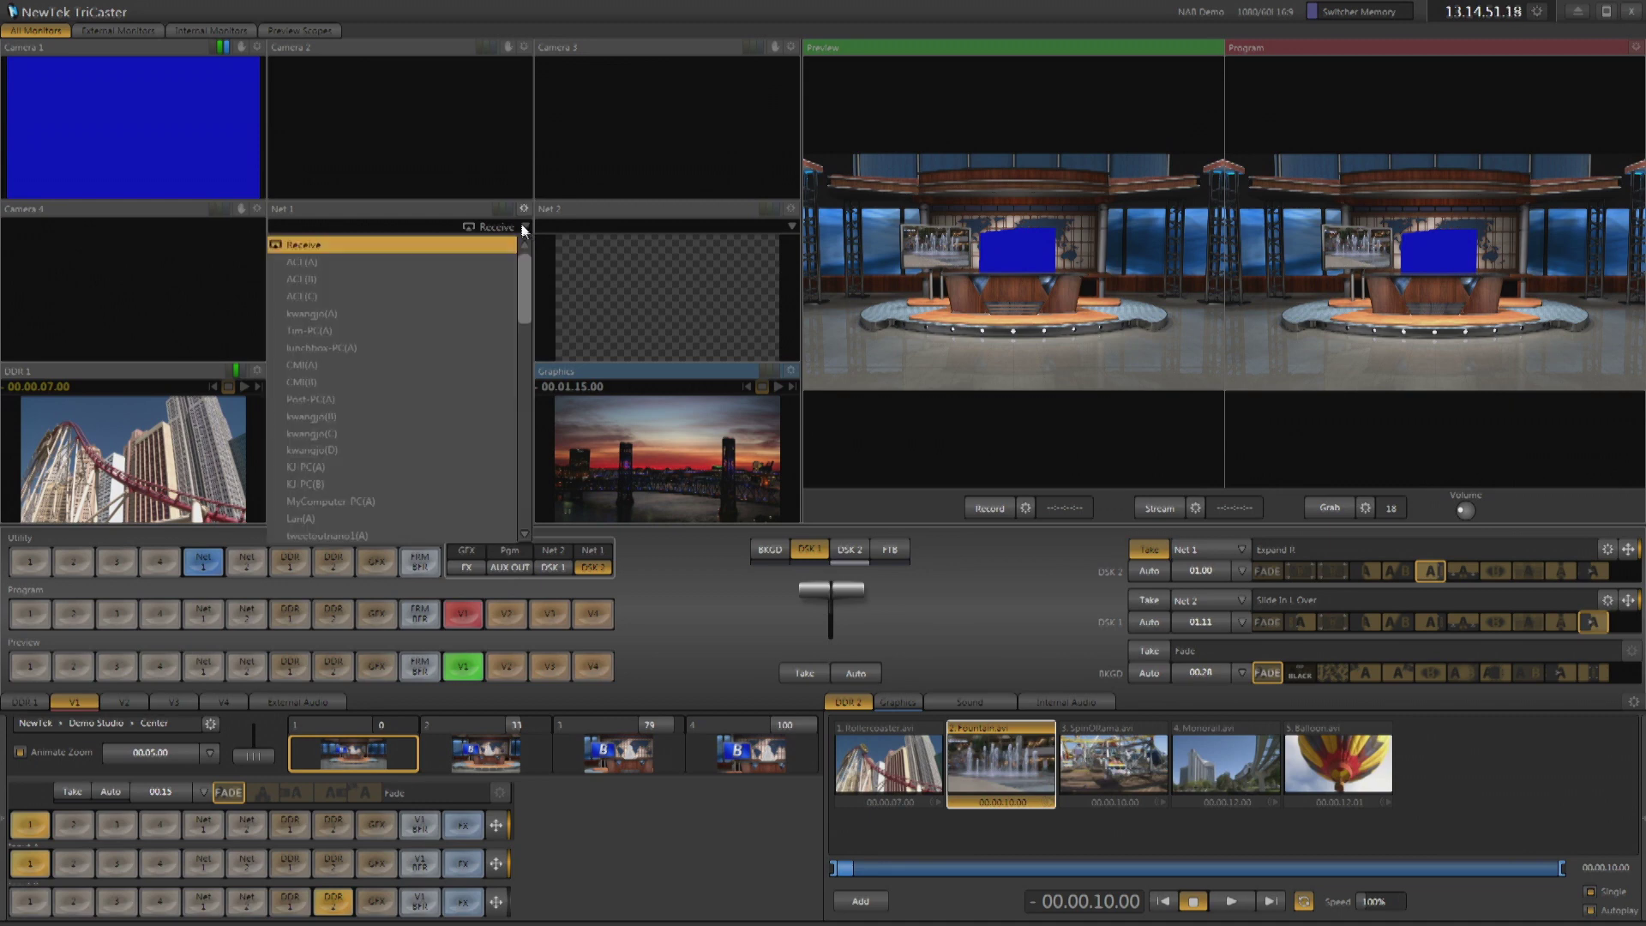
left_click_drag(525, 264, 514, 530)
left_click(333, 522)
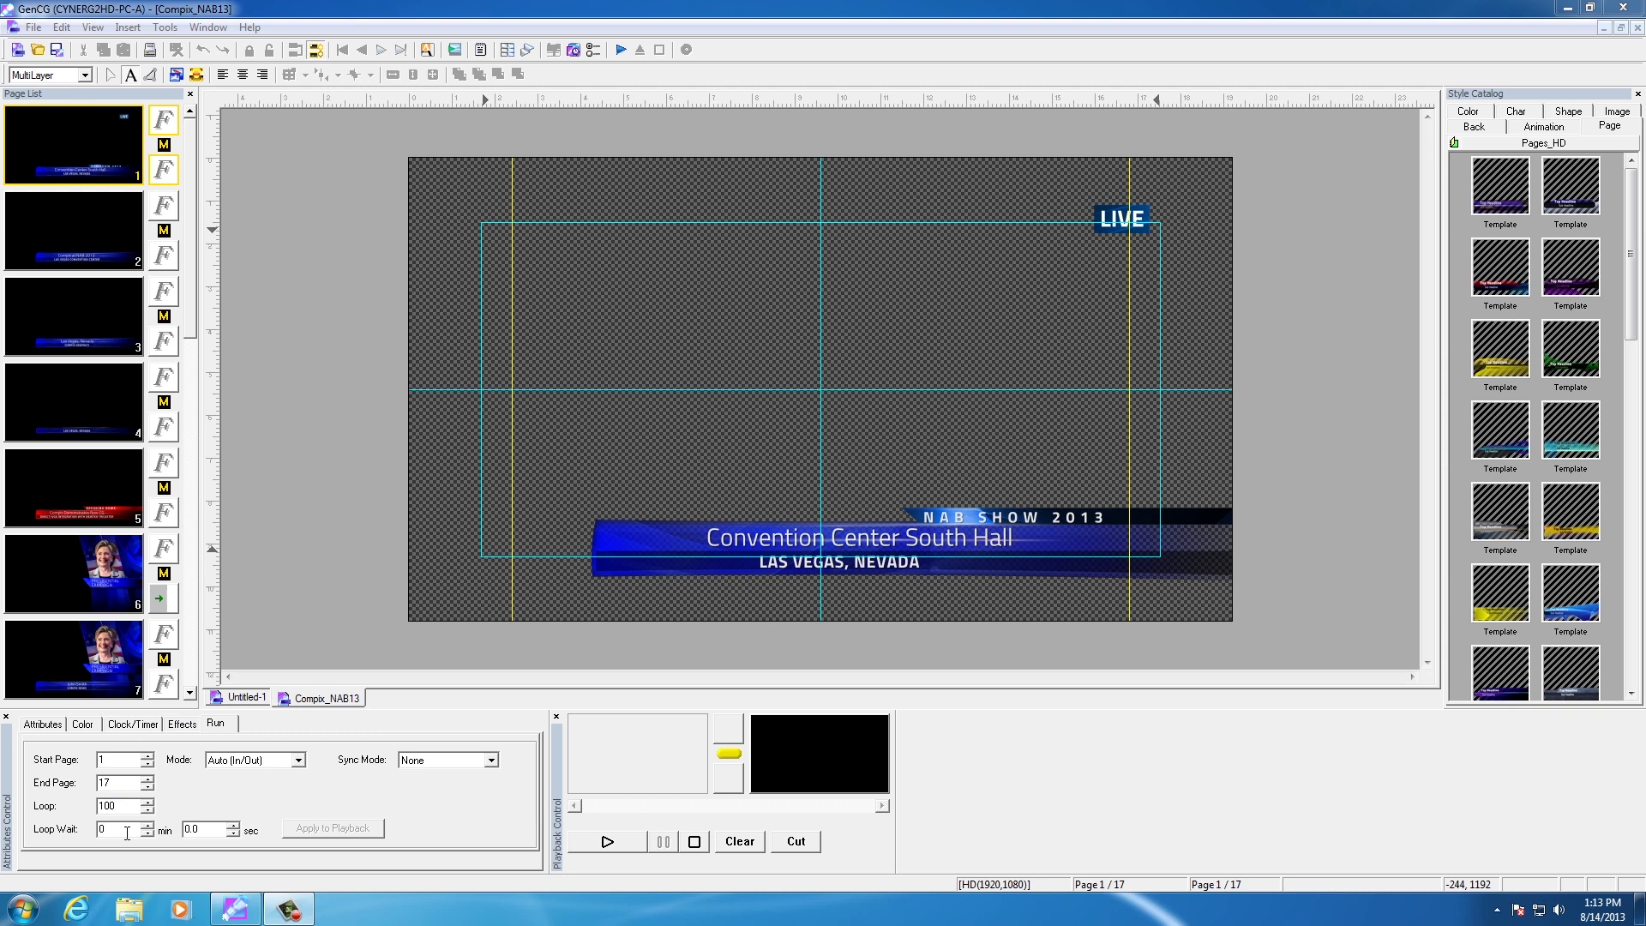
Look through the colour, transition and page playout settings panels
left_click(76, 727)
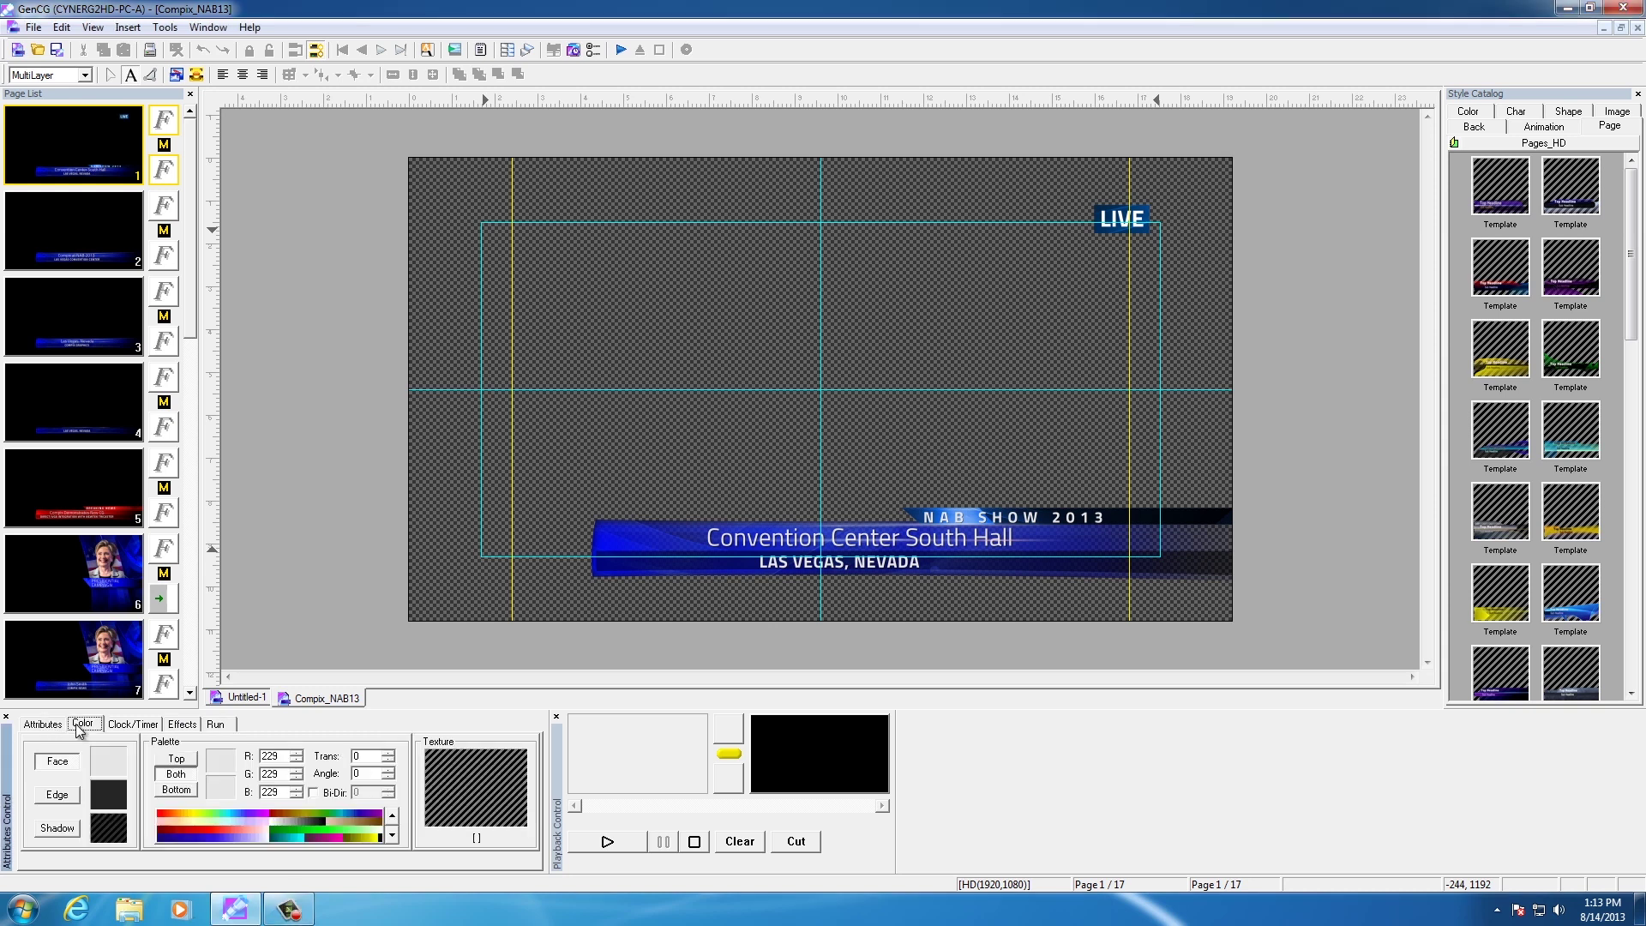
left_click(191, 728)
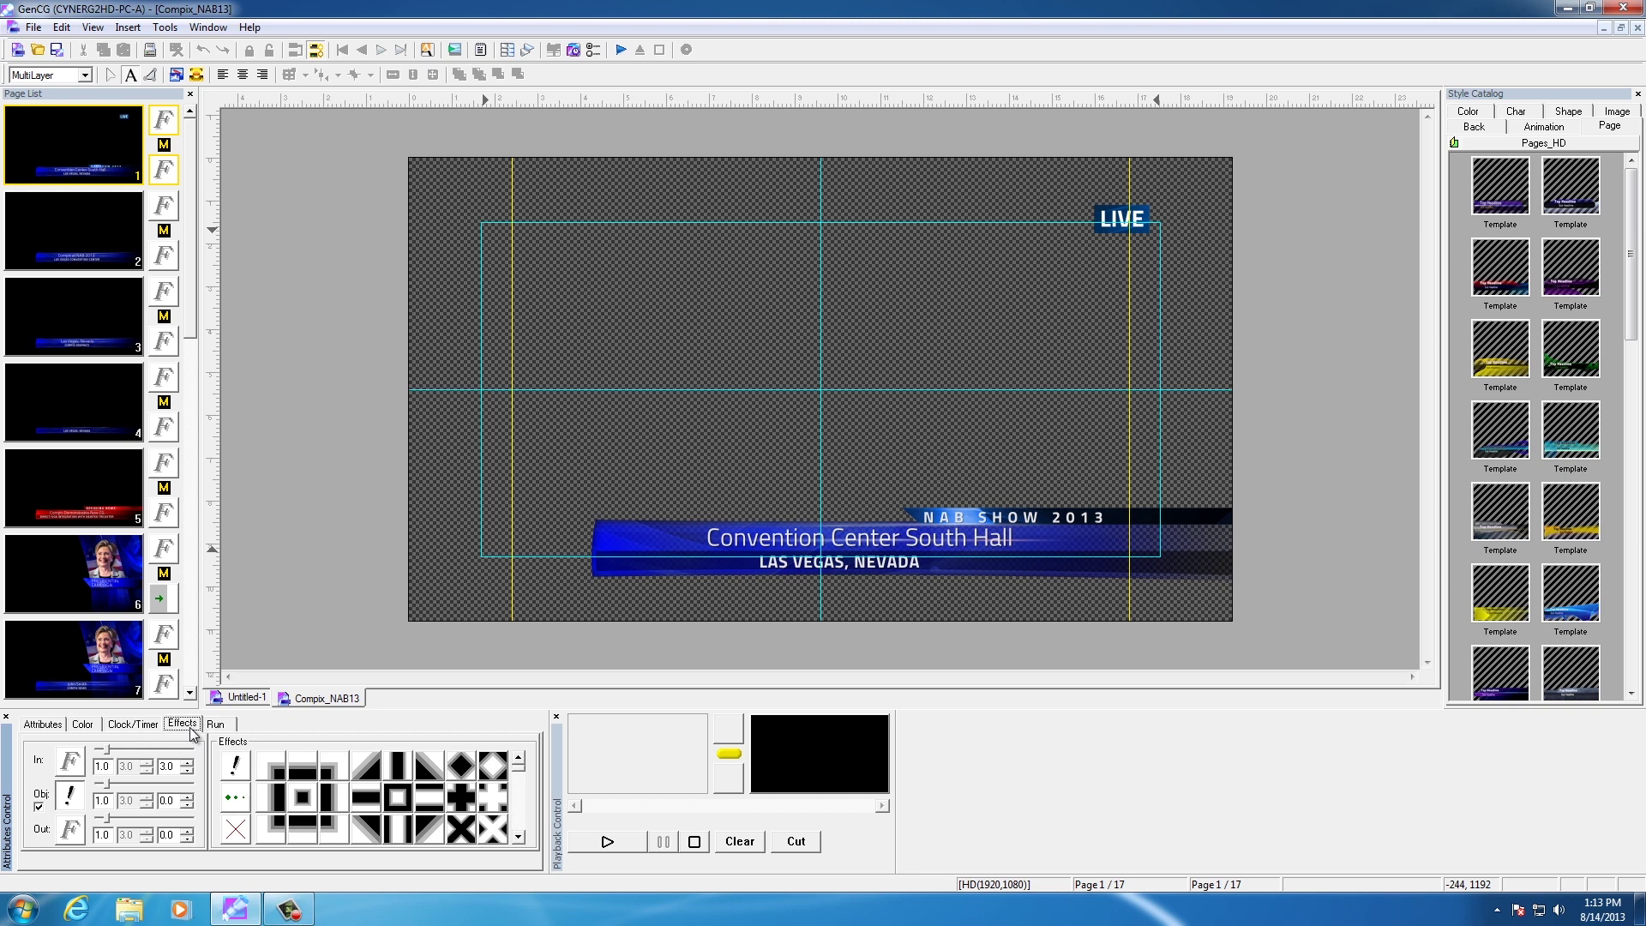
left_click(216, 724)
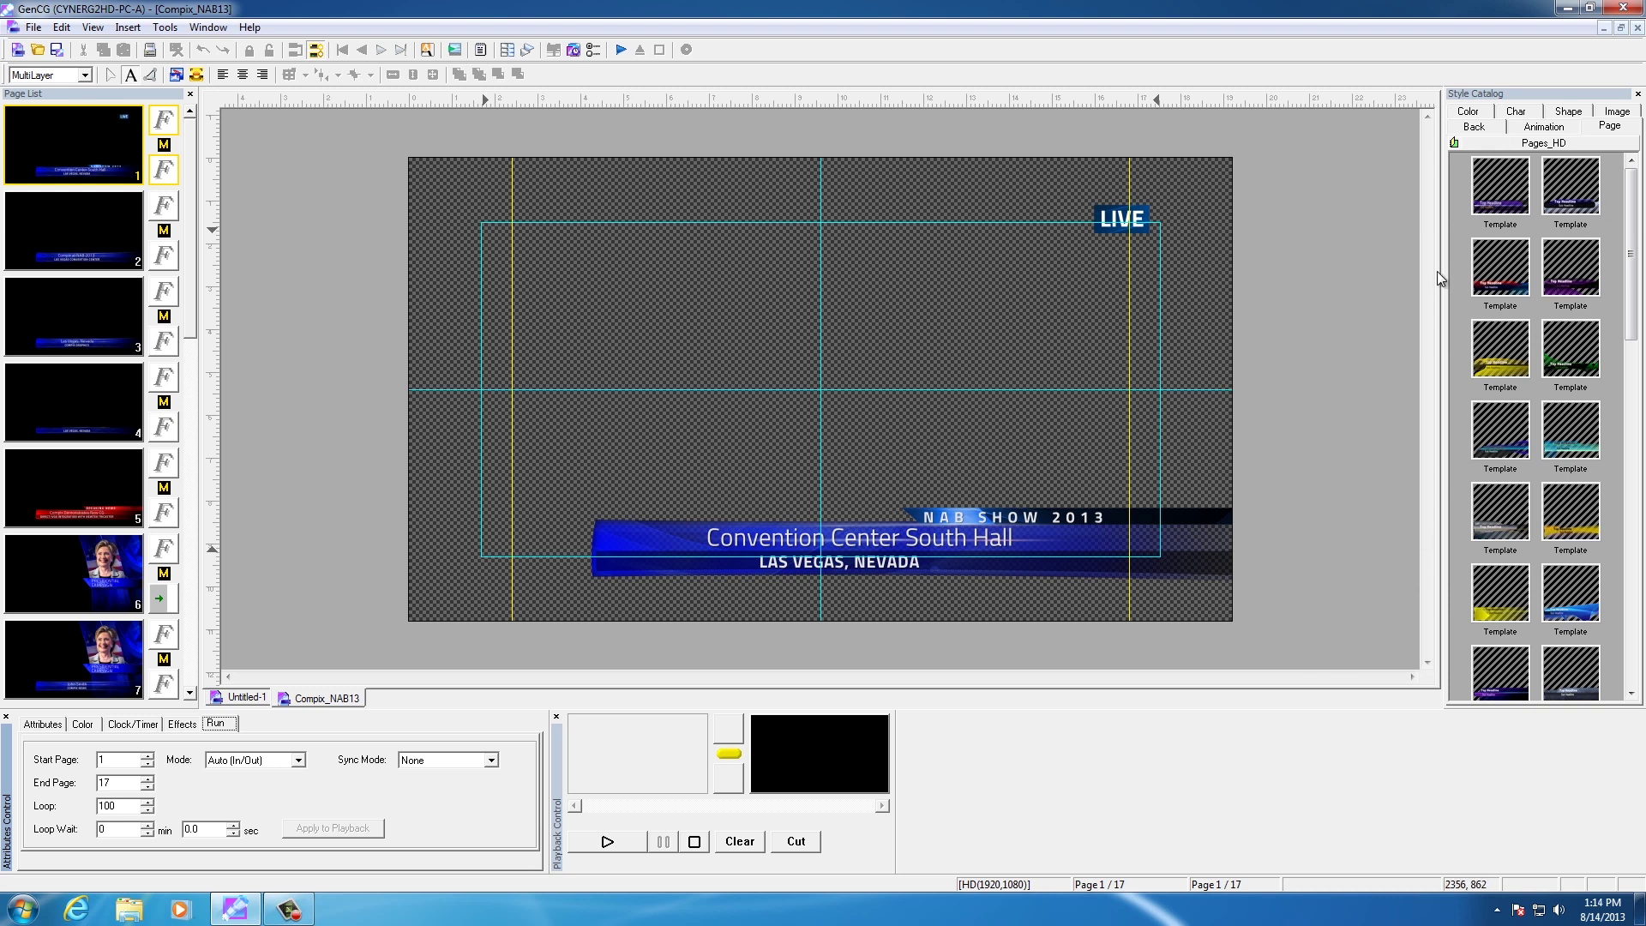
Browse the Style Catalog's animation, colour, character, shape, background and image categories, ending on page templates
left_click(1539, 127)
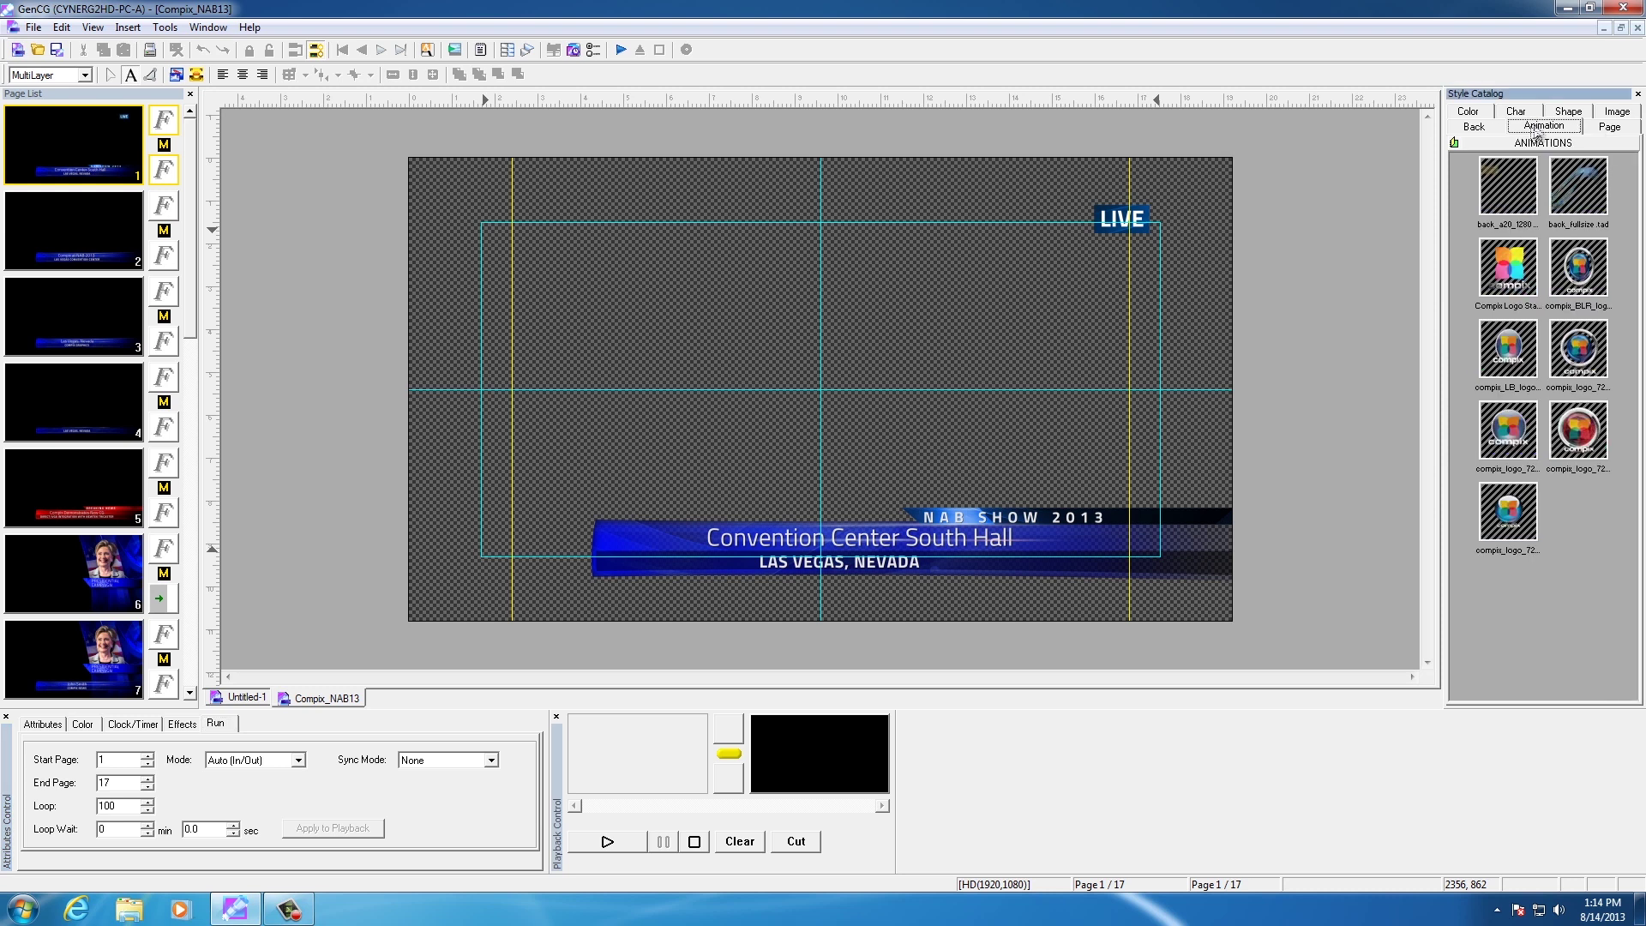
left_click(1472, 114)
left_click(1516, 126)
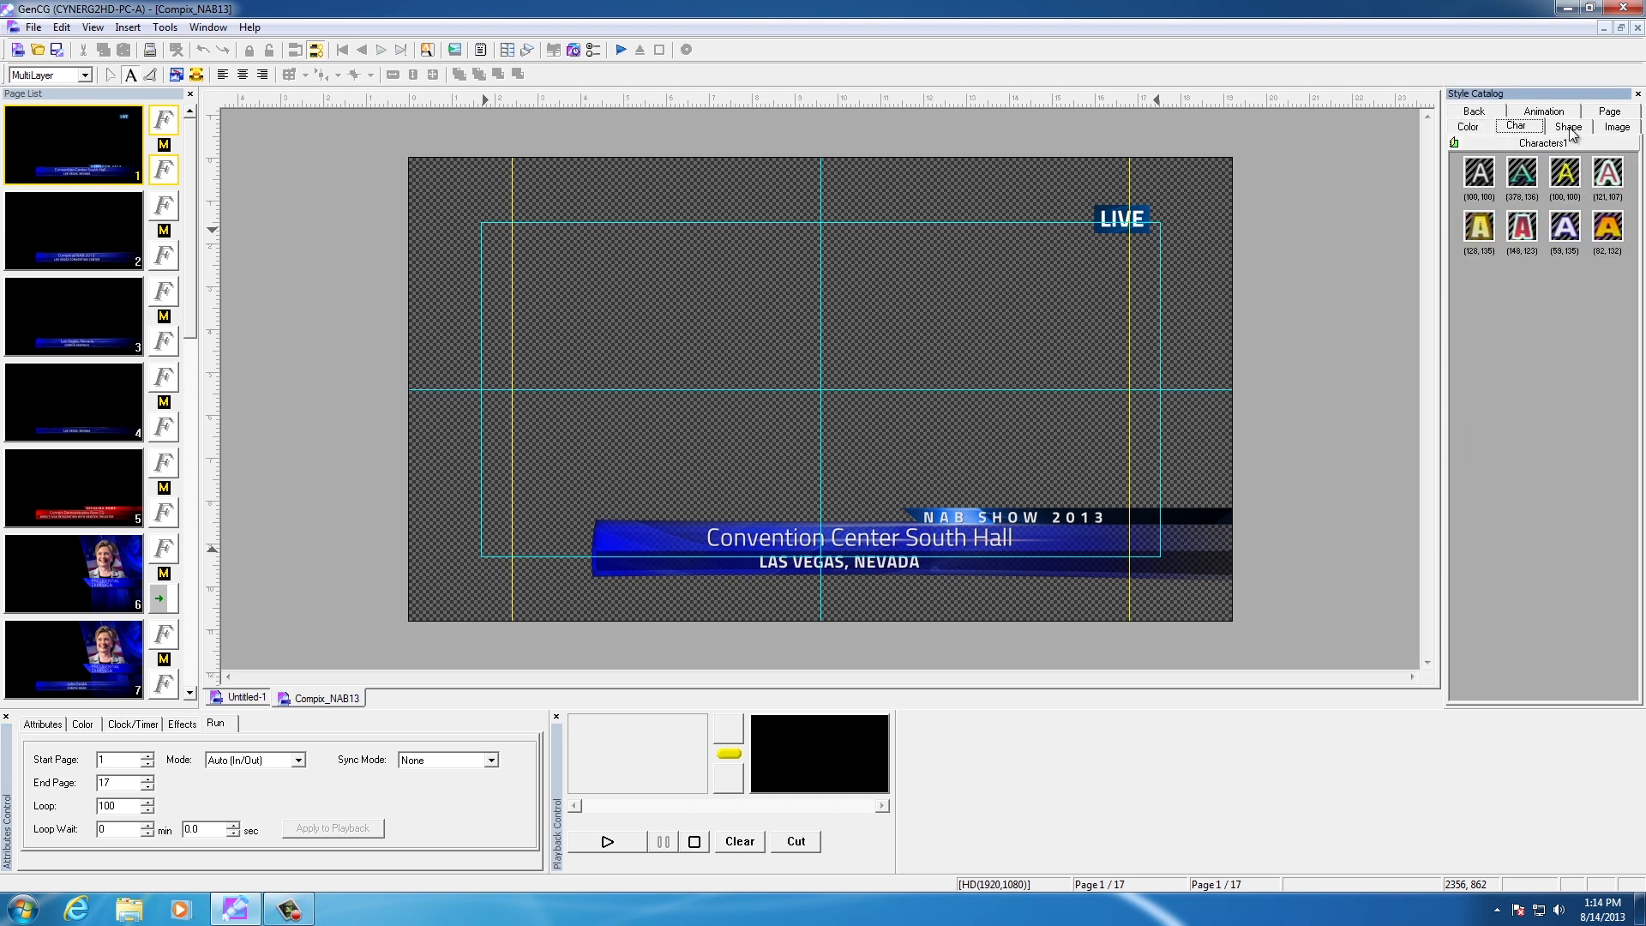
left_click(1570, 128)
left_click(1474, 112)
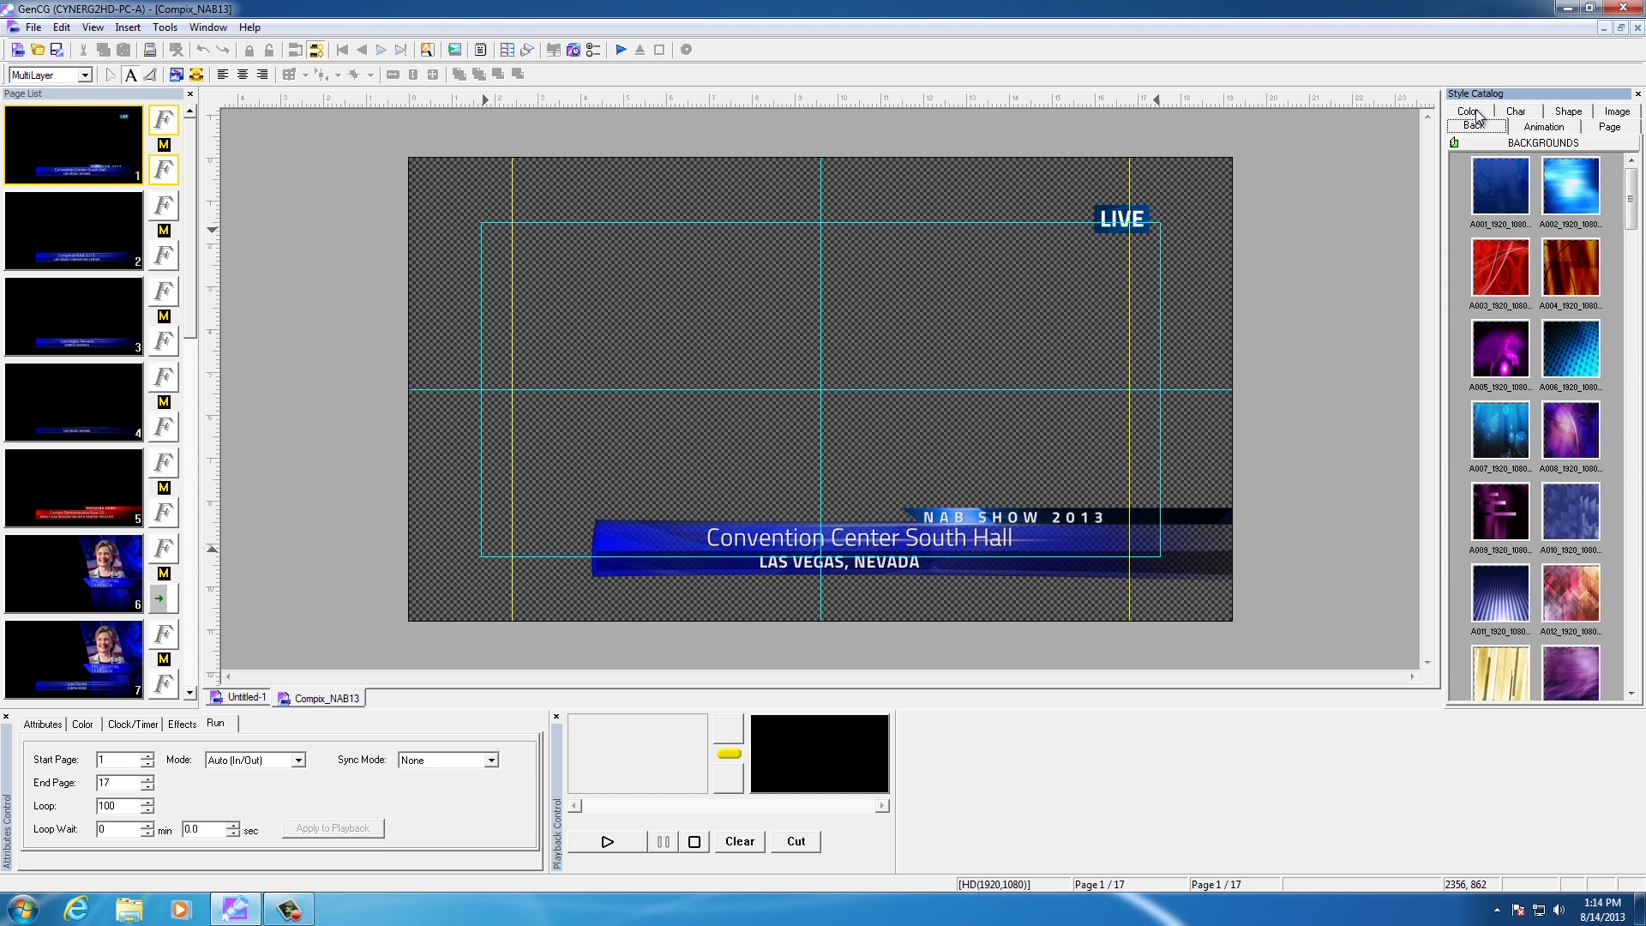
left_click(1615, 113)
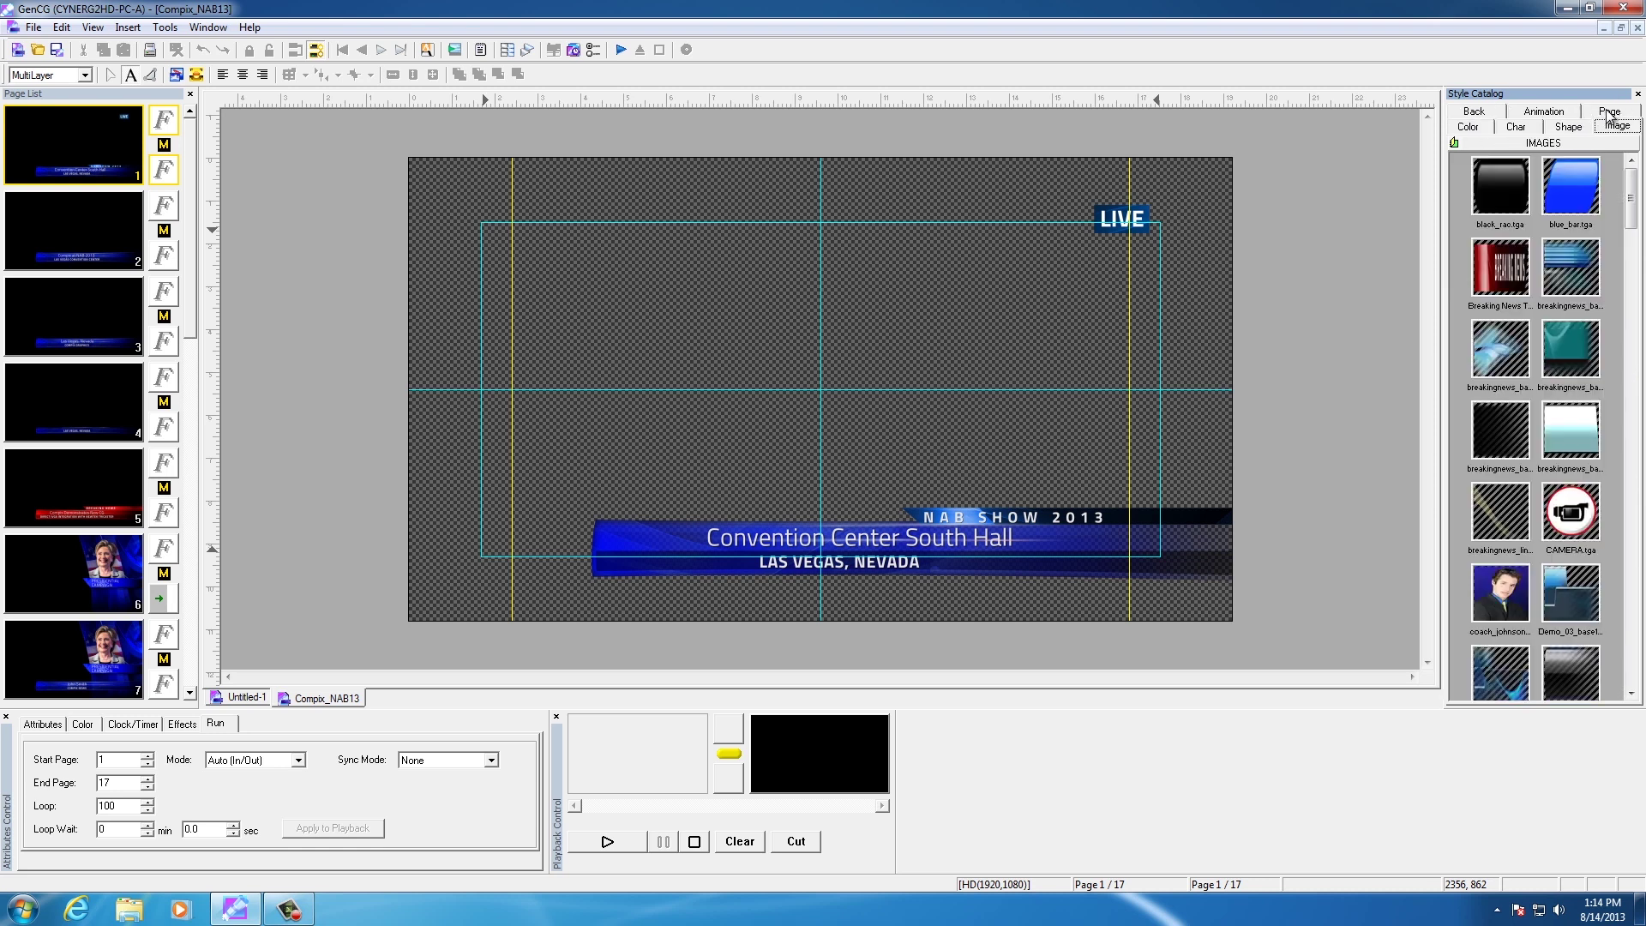
left_click(1609, 112)
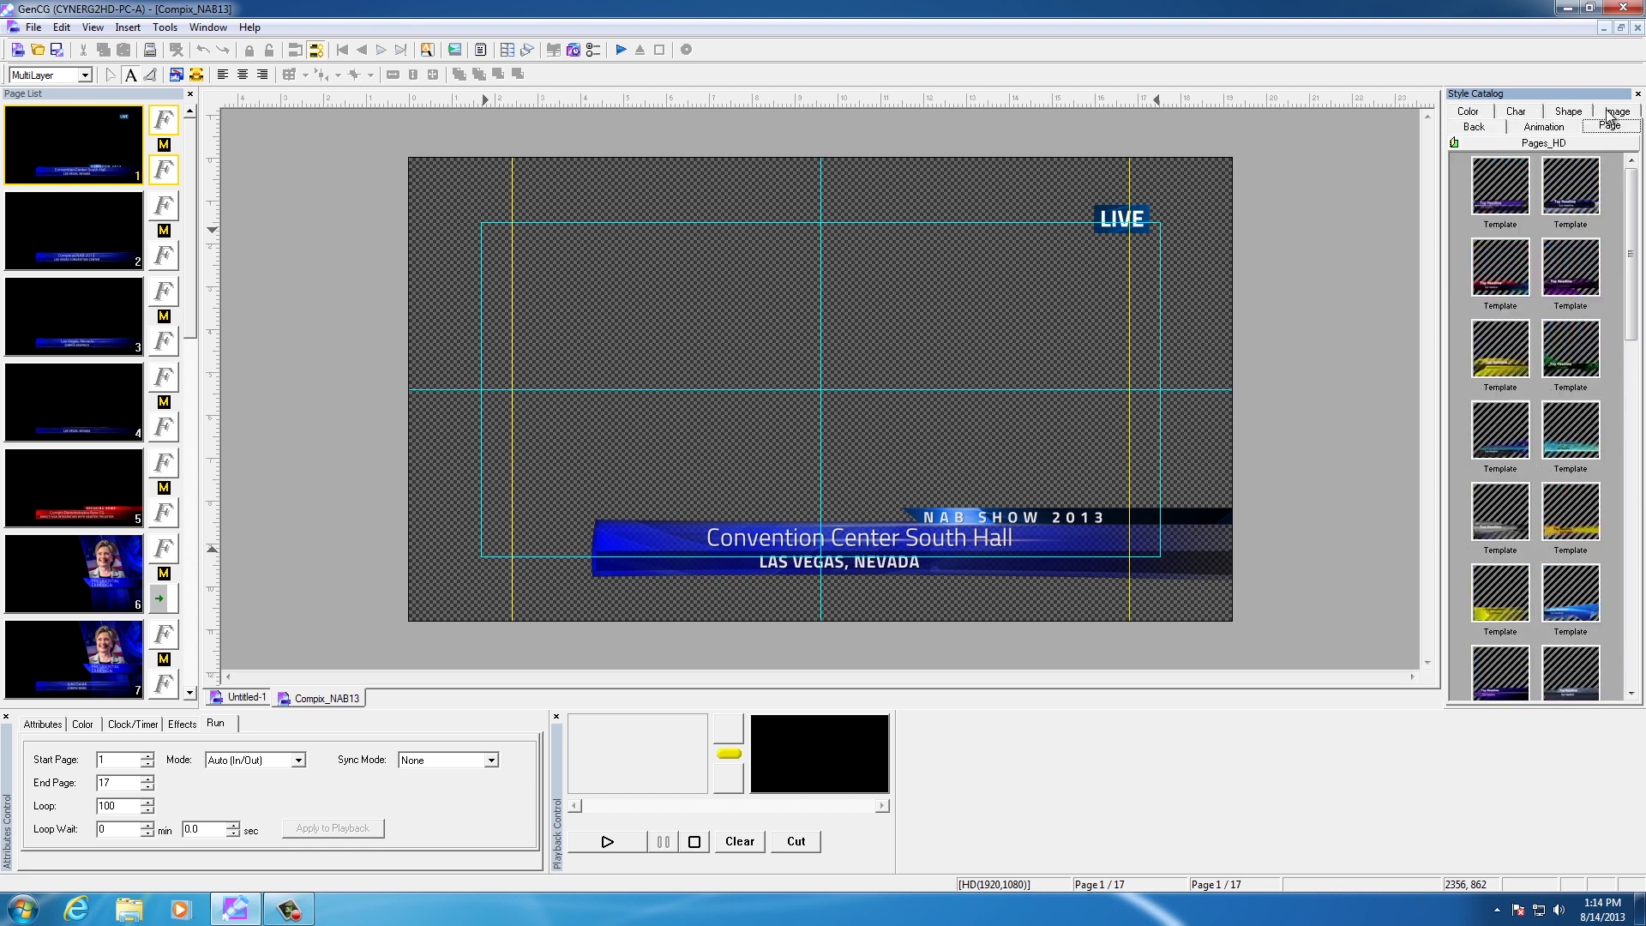
Open Demo_News_HD from the Documents folder through File > Open
left_click(39, 29)
left_click(54, 75)
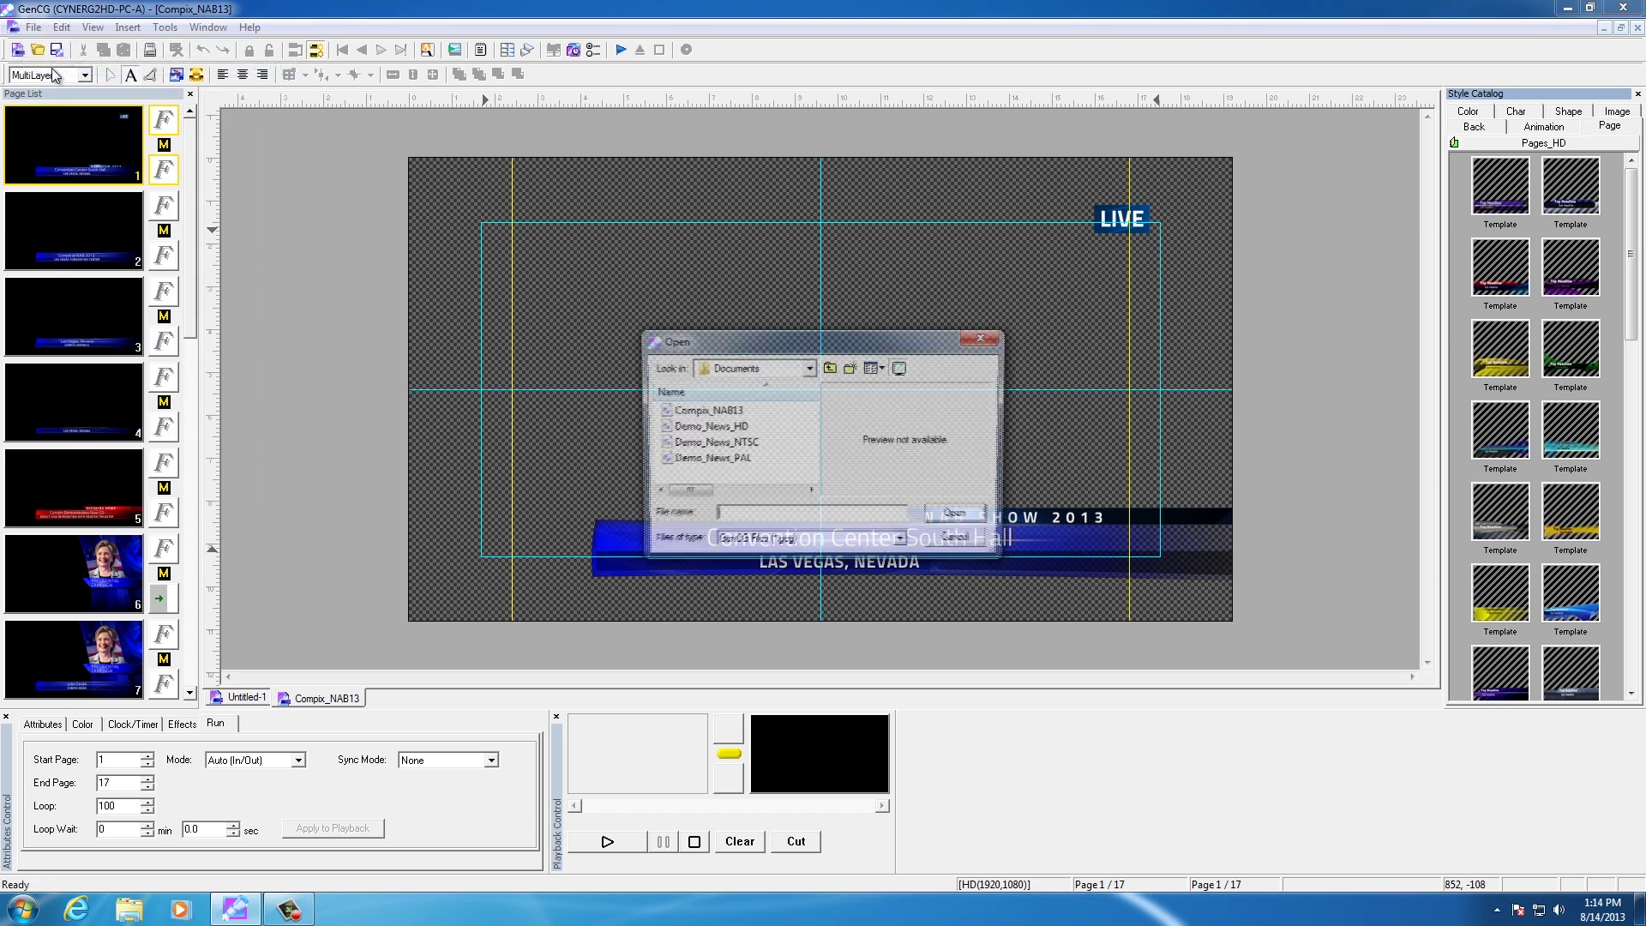
left_click(788, 370)
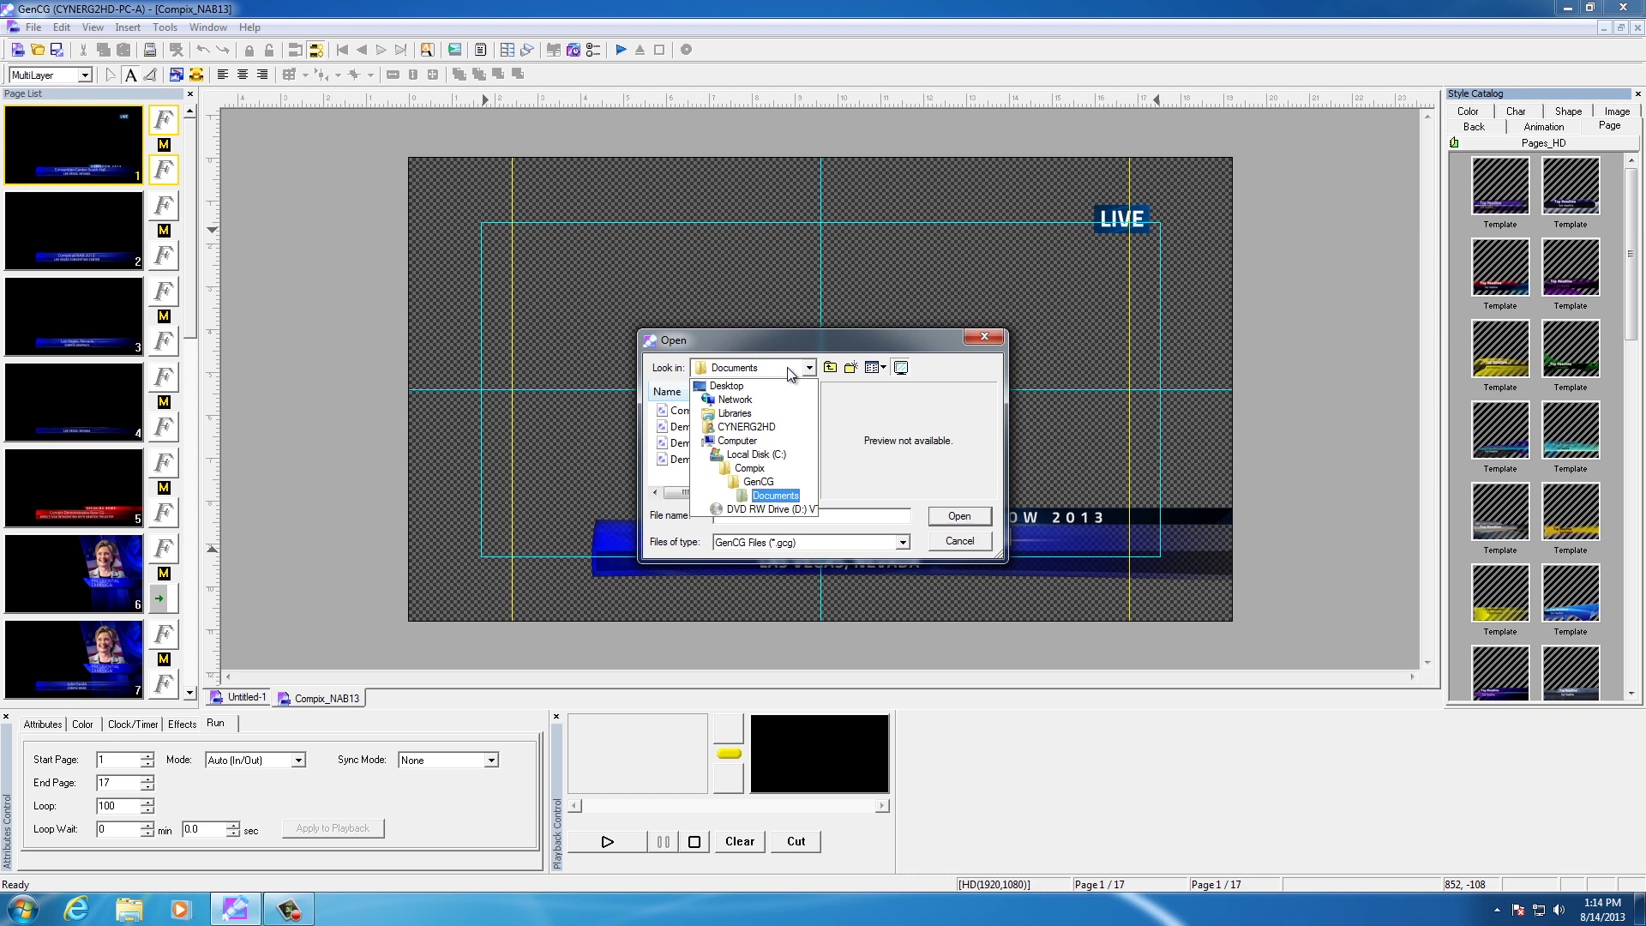
left_click(776, 496)
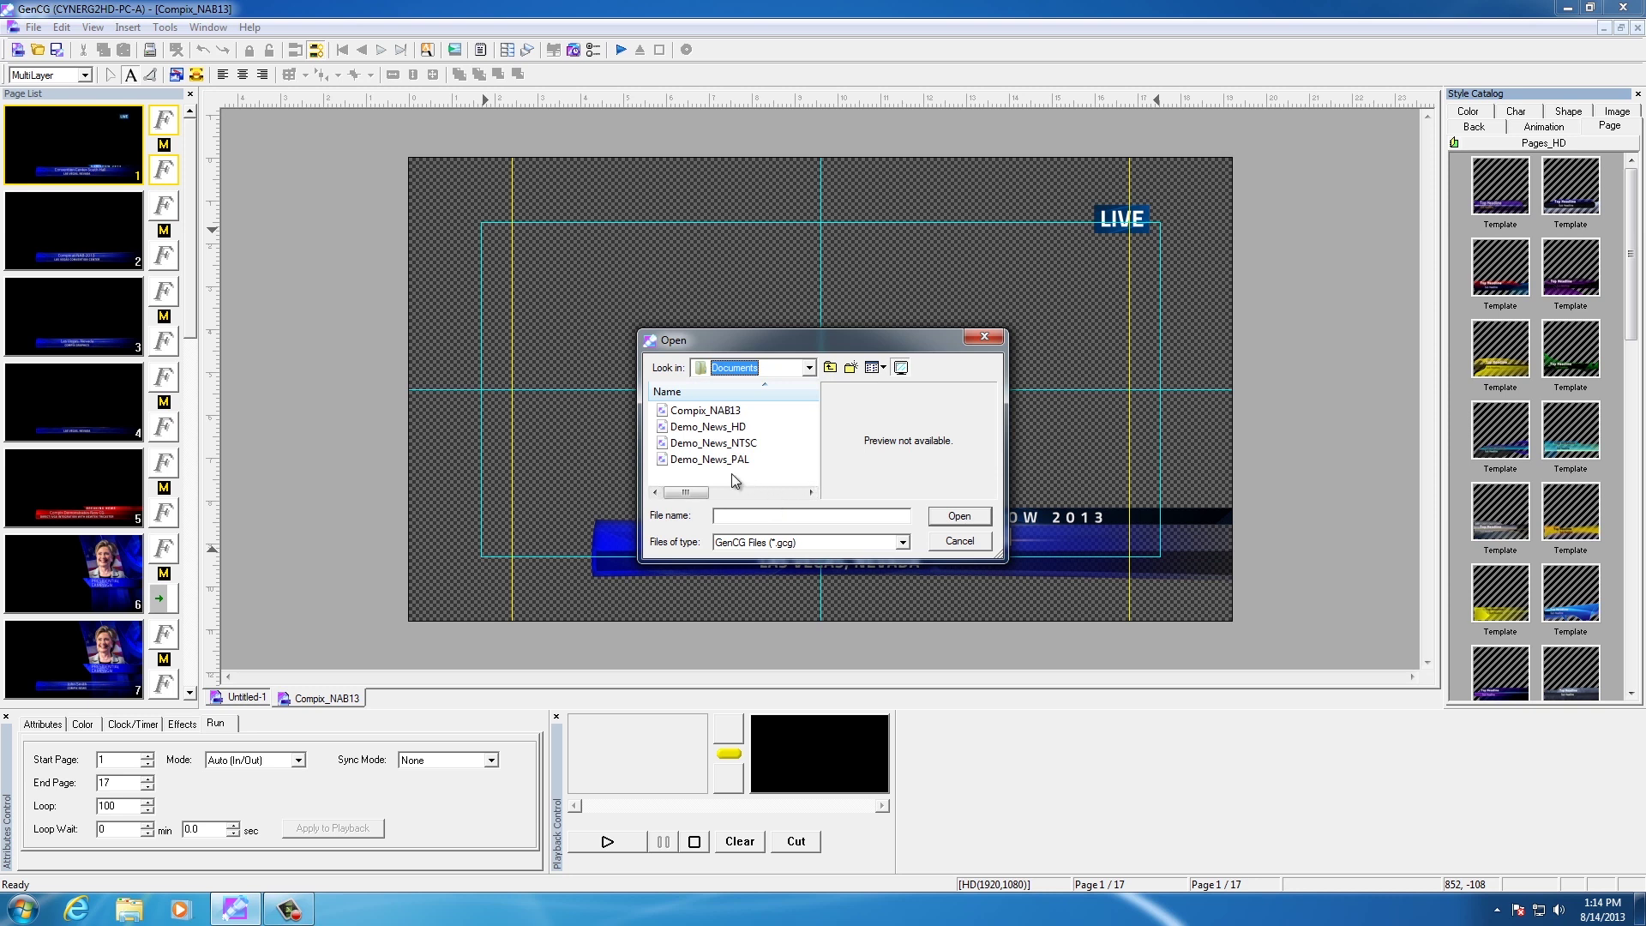
left_click(683, 411)
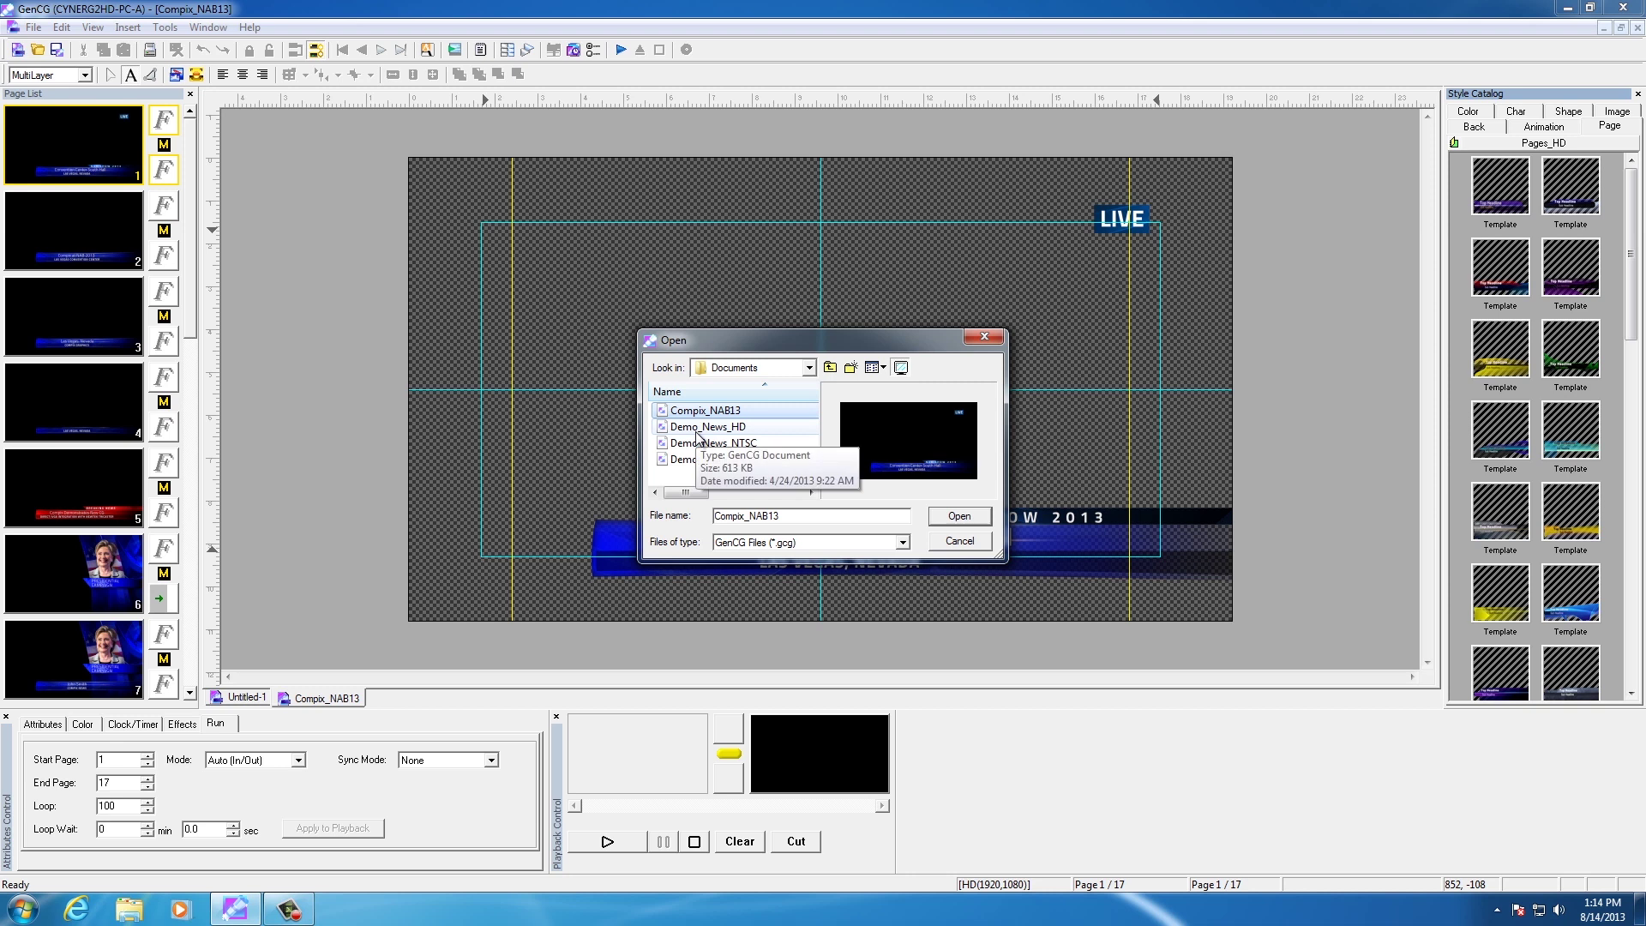
left_click(699, 428)
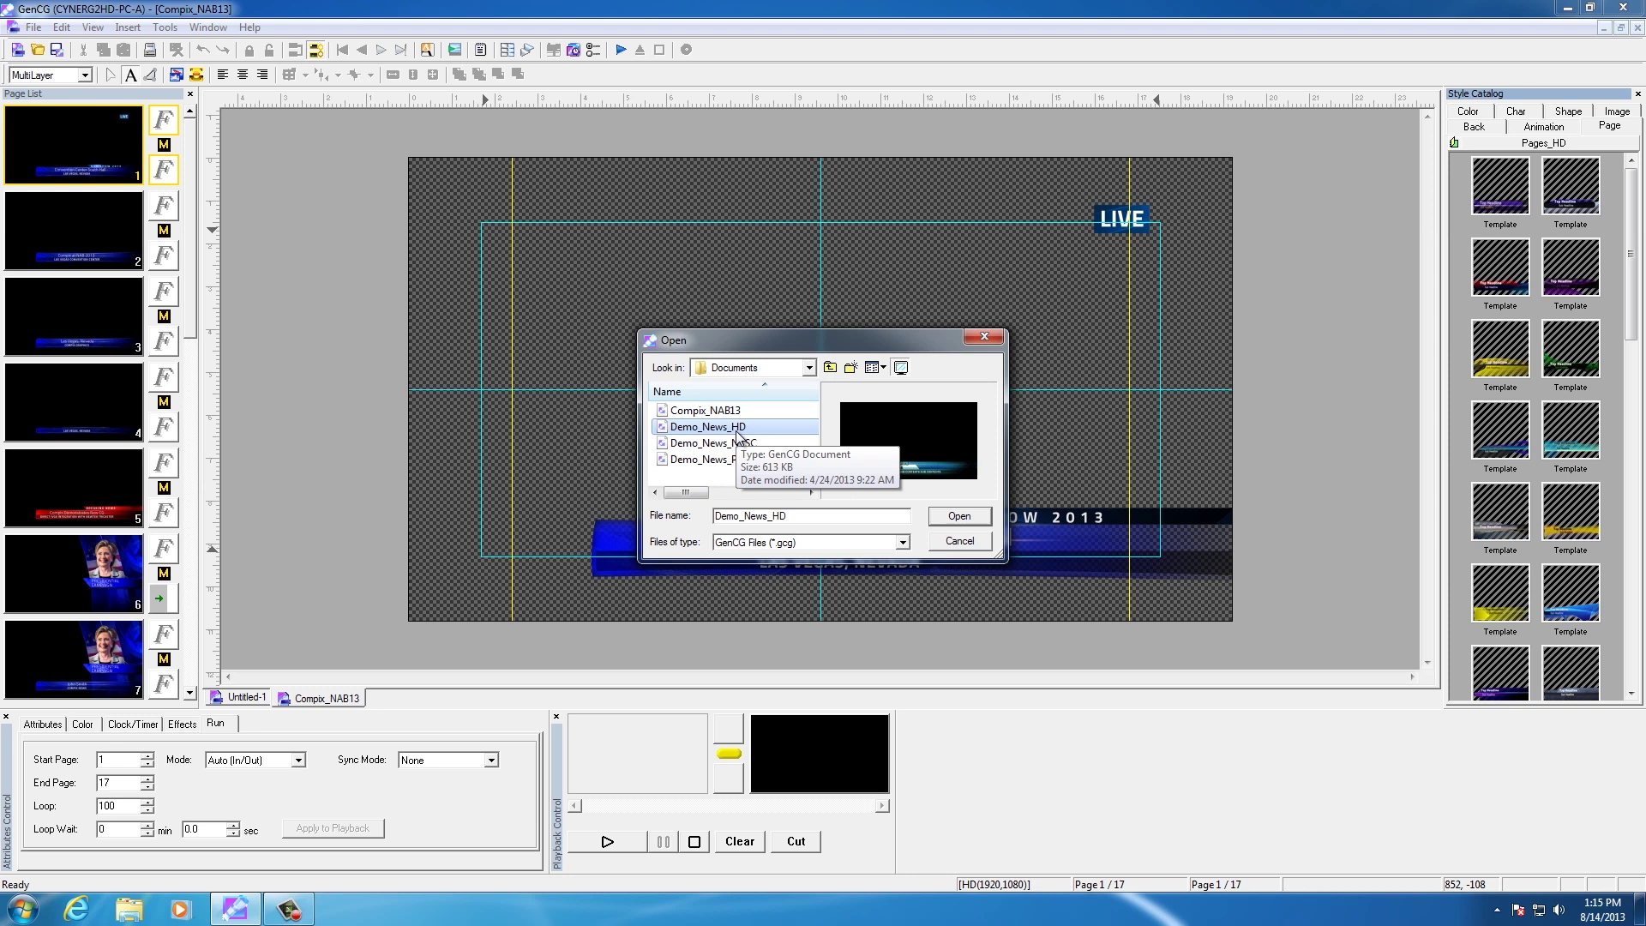
double_click(736, 428)
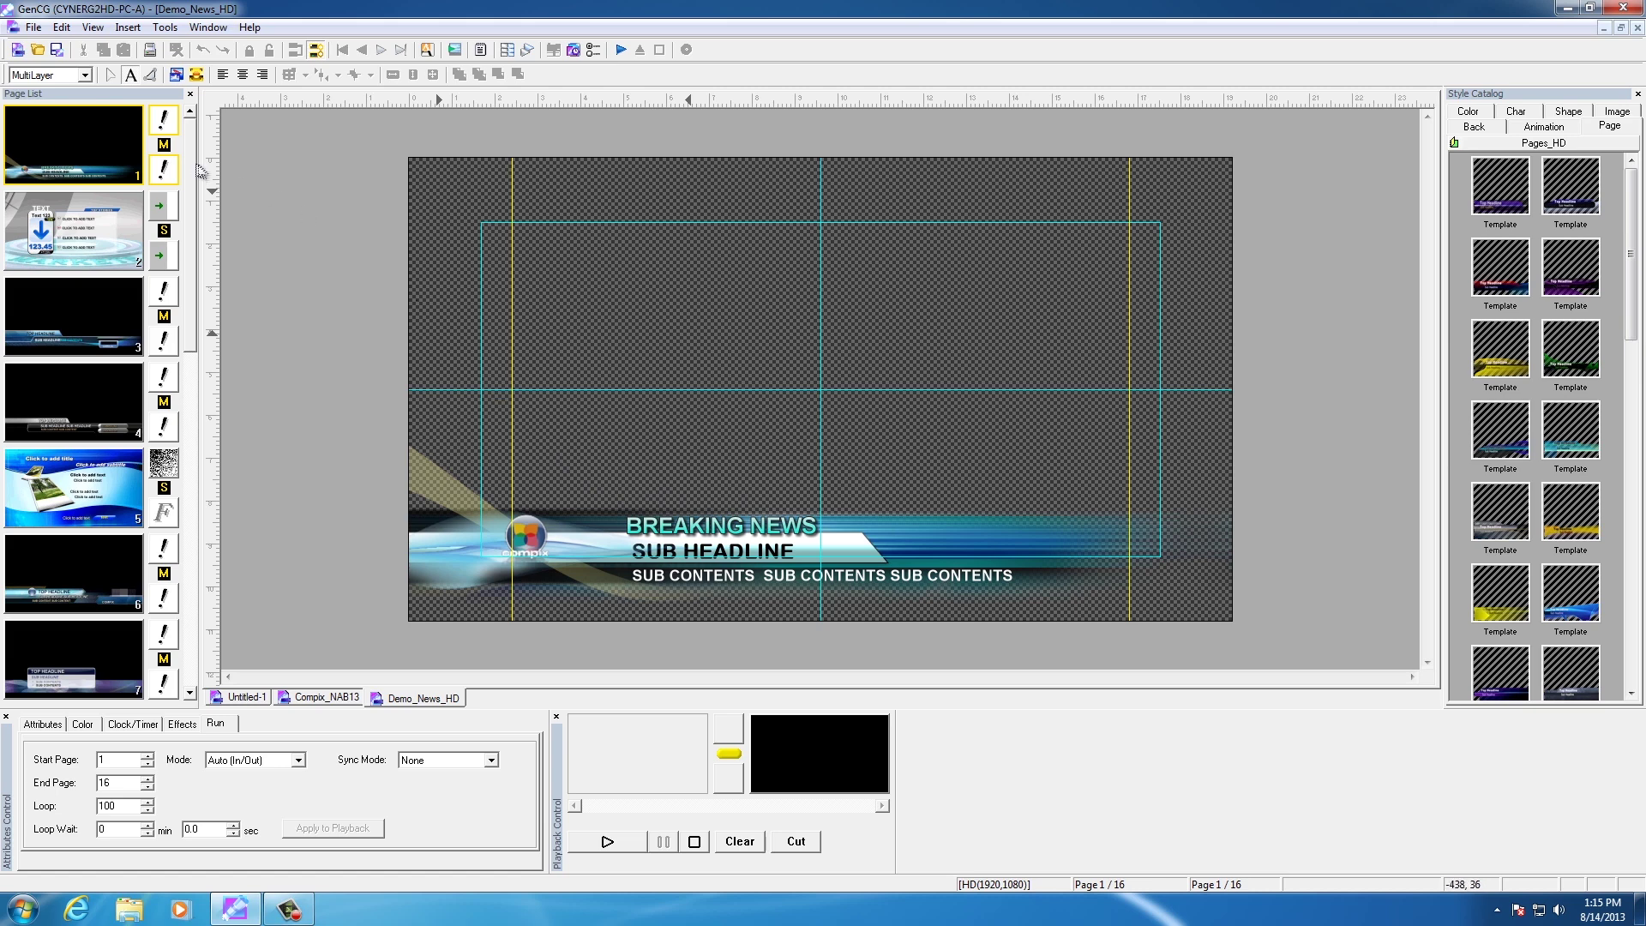
Apply the first Pages_HD lower-third template to page 1, with a first name as headline and 'Tech' beneath
scroll(186, 304, "down", 2)
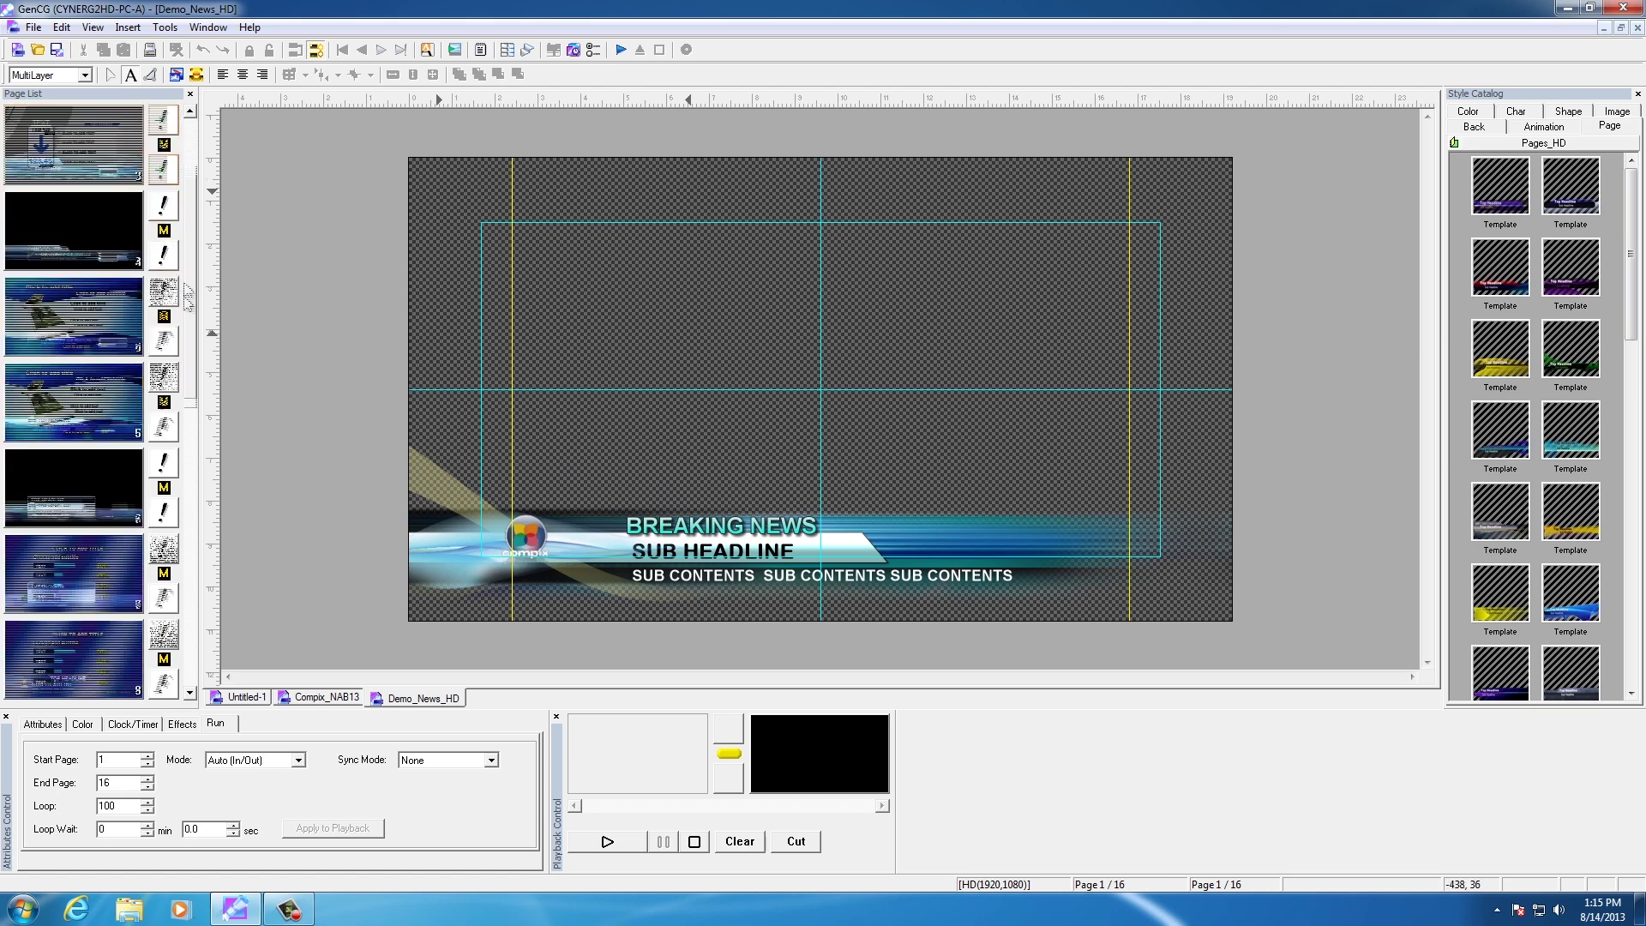
scroll(185, 304, "up", 2)
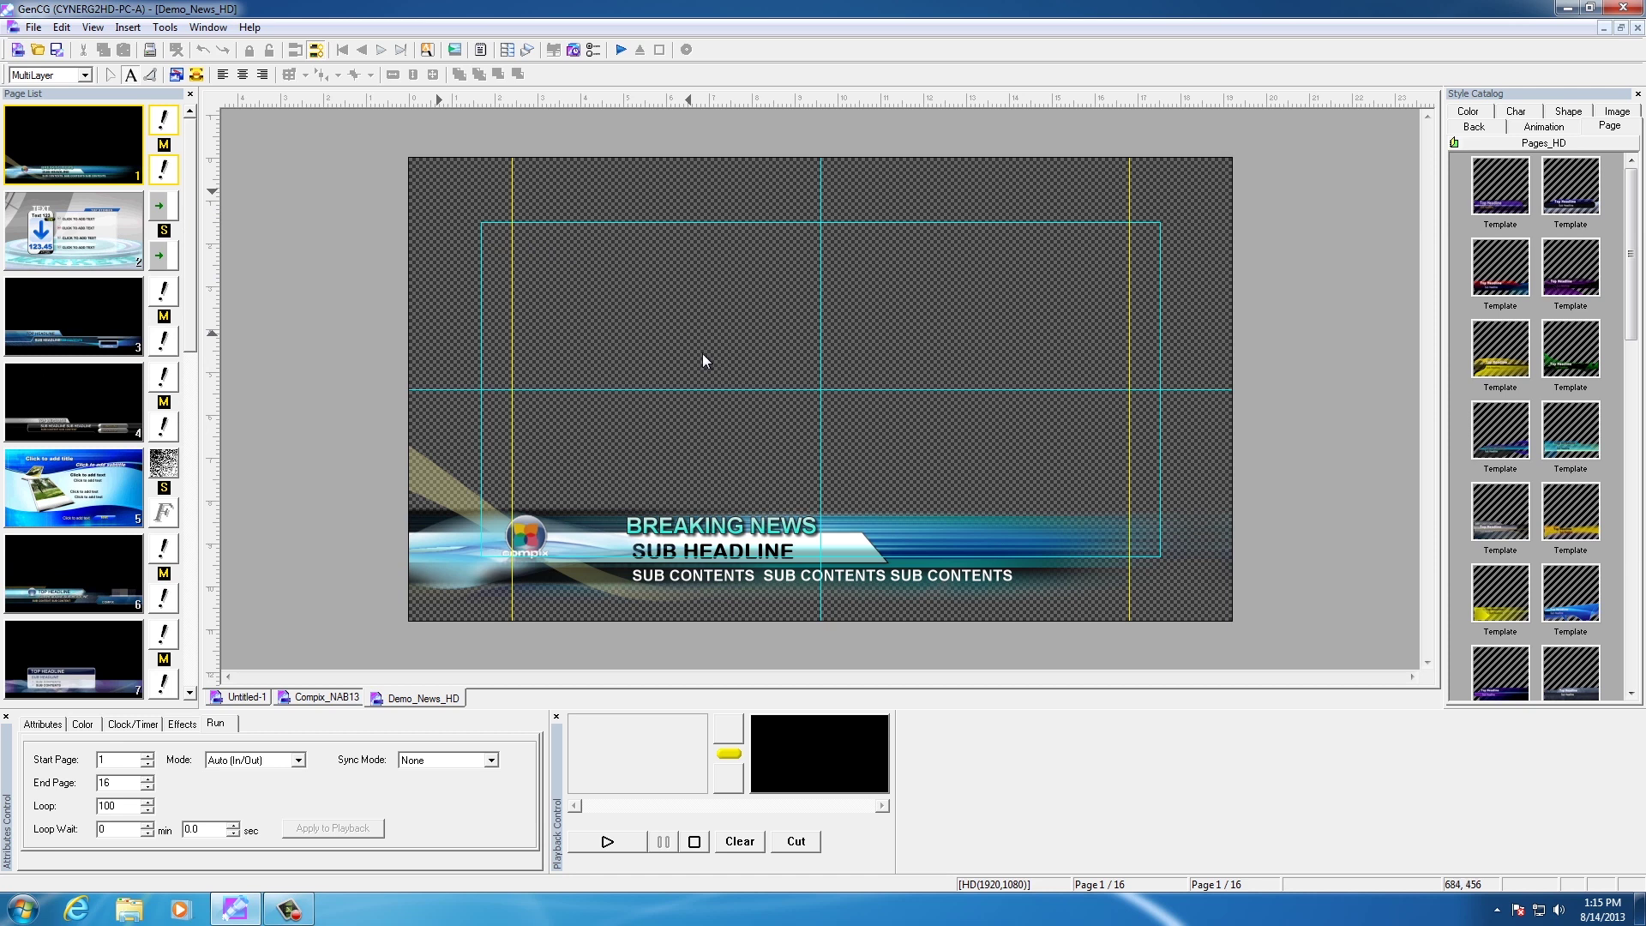
left_click(1610, 126)
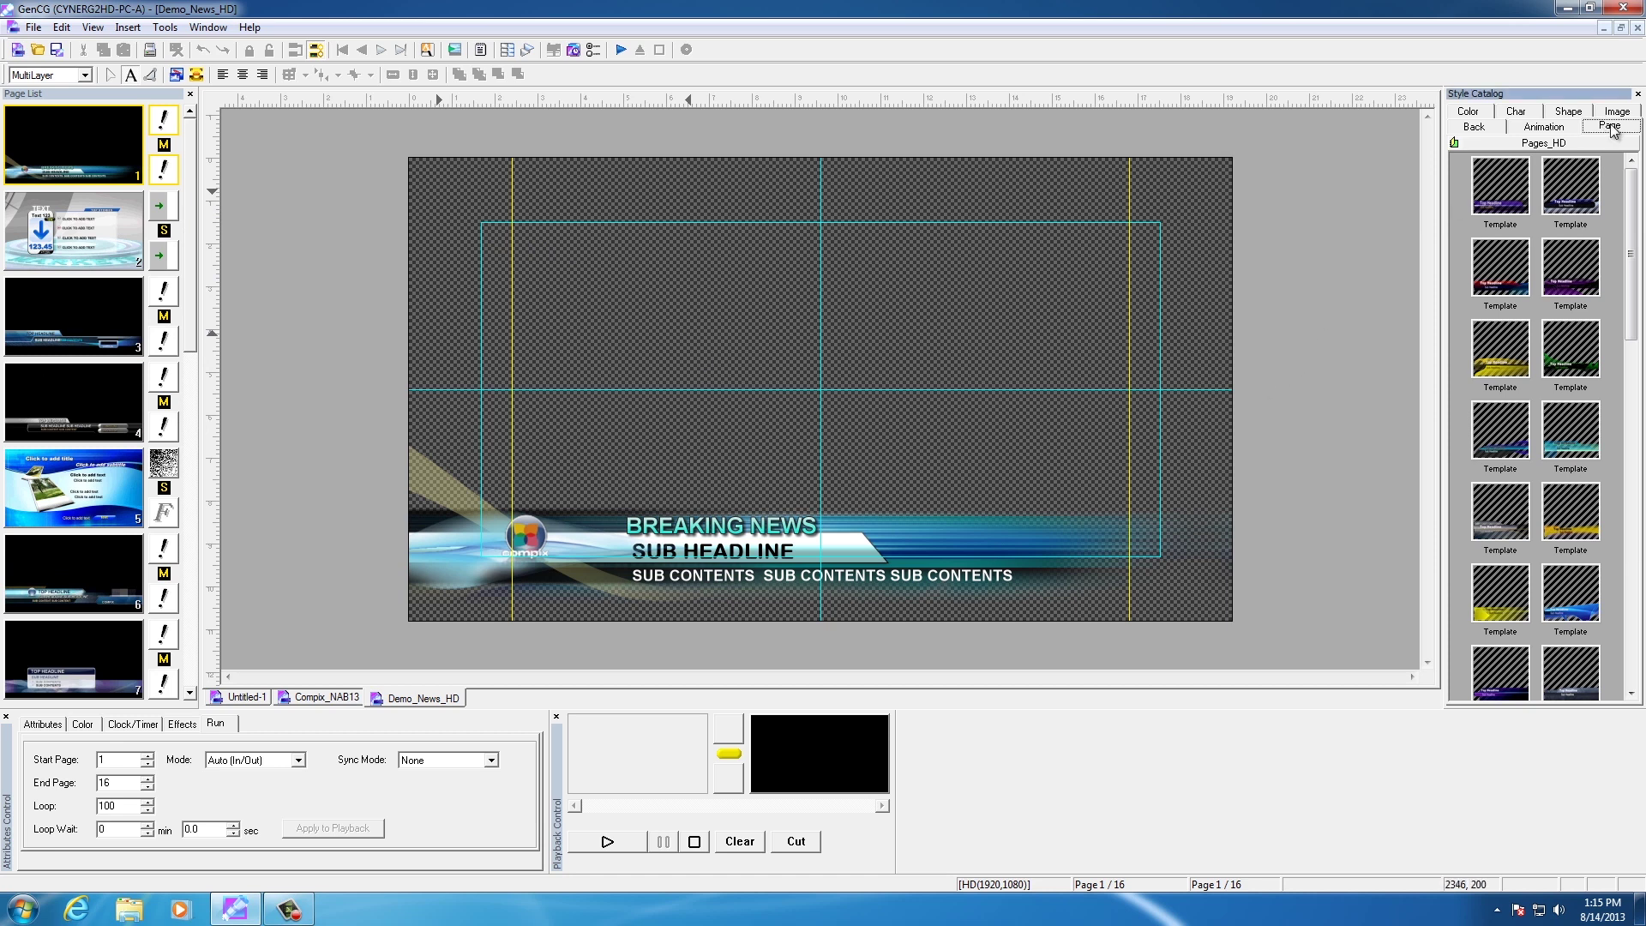
left_click_drag(1500, 184, 876, 389)
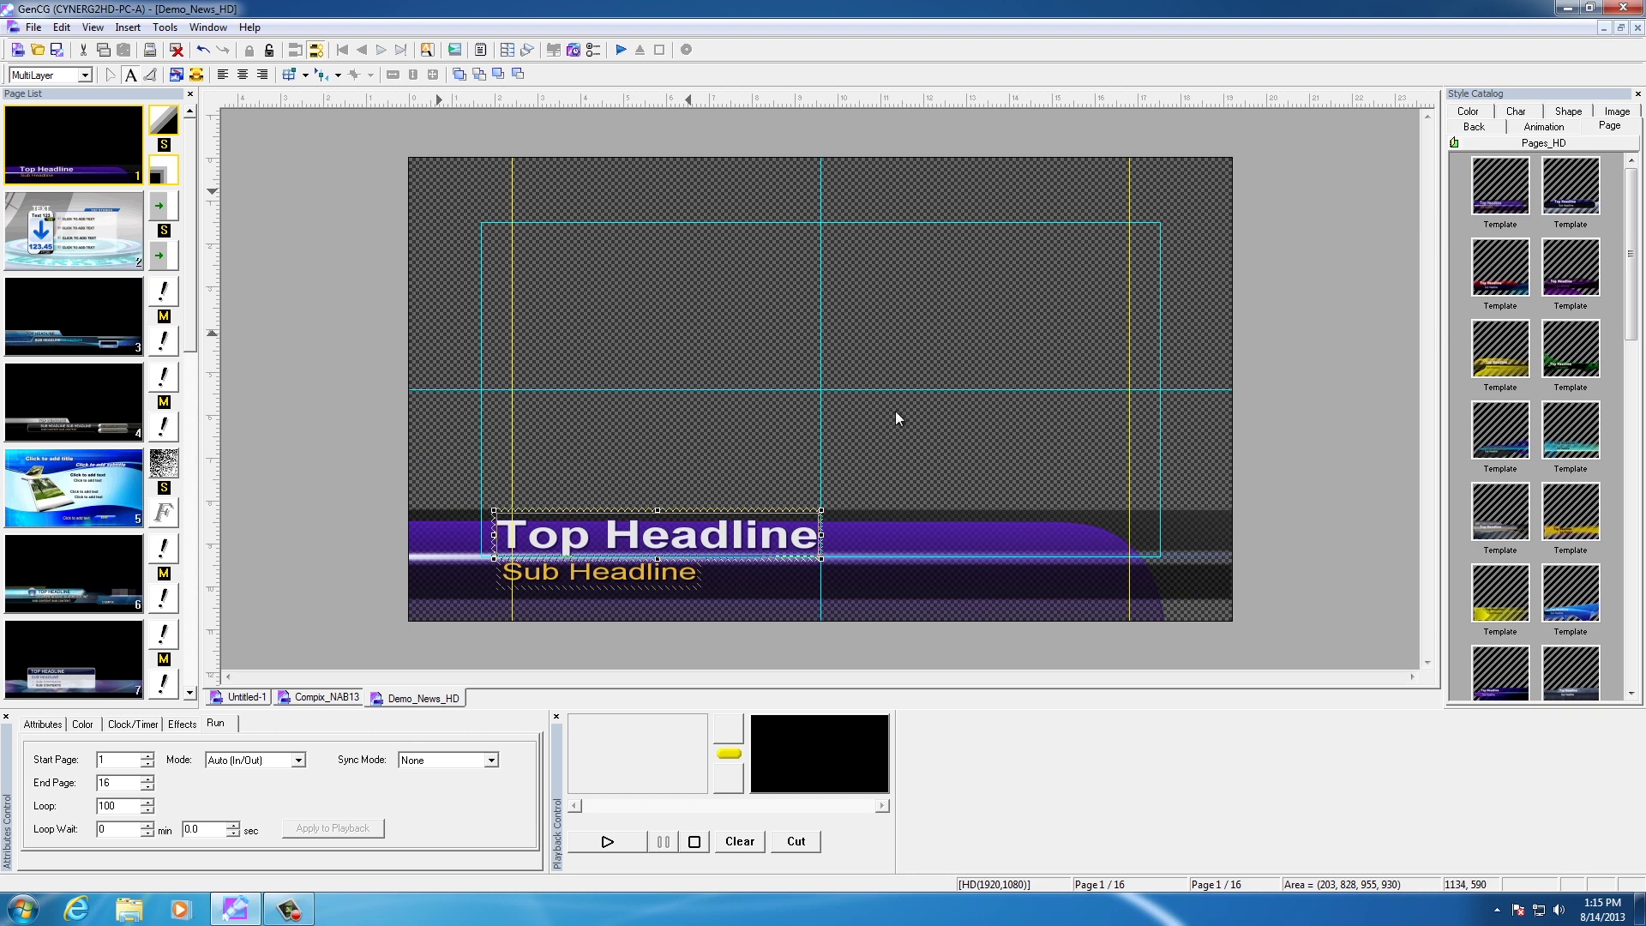
type("Tim")
key("Tab")
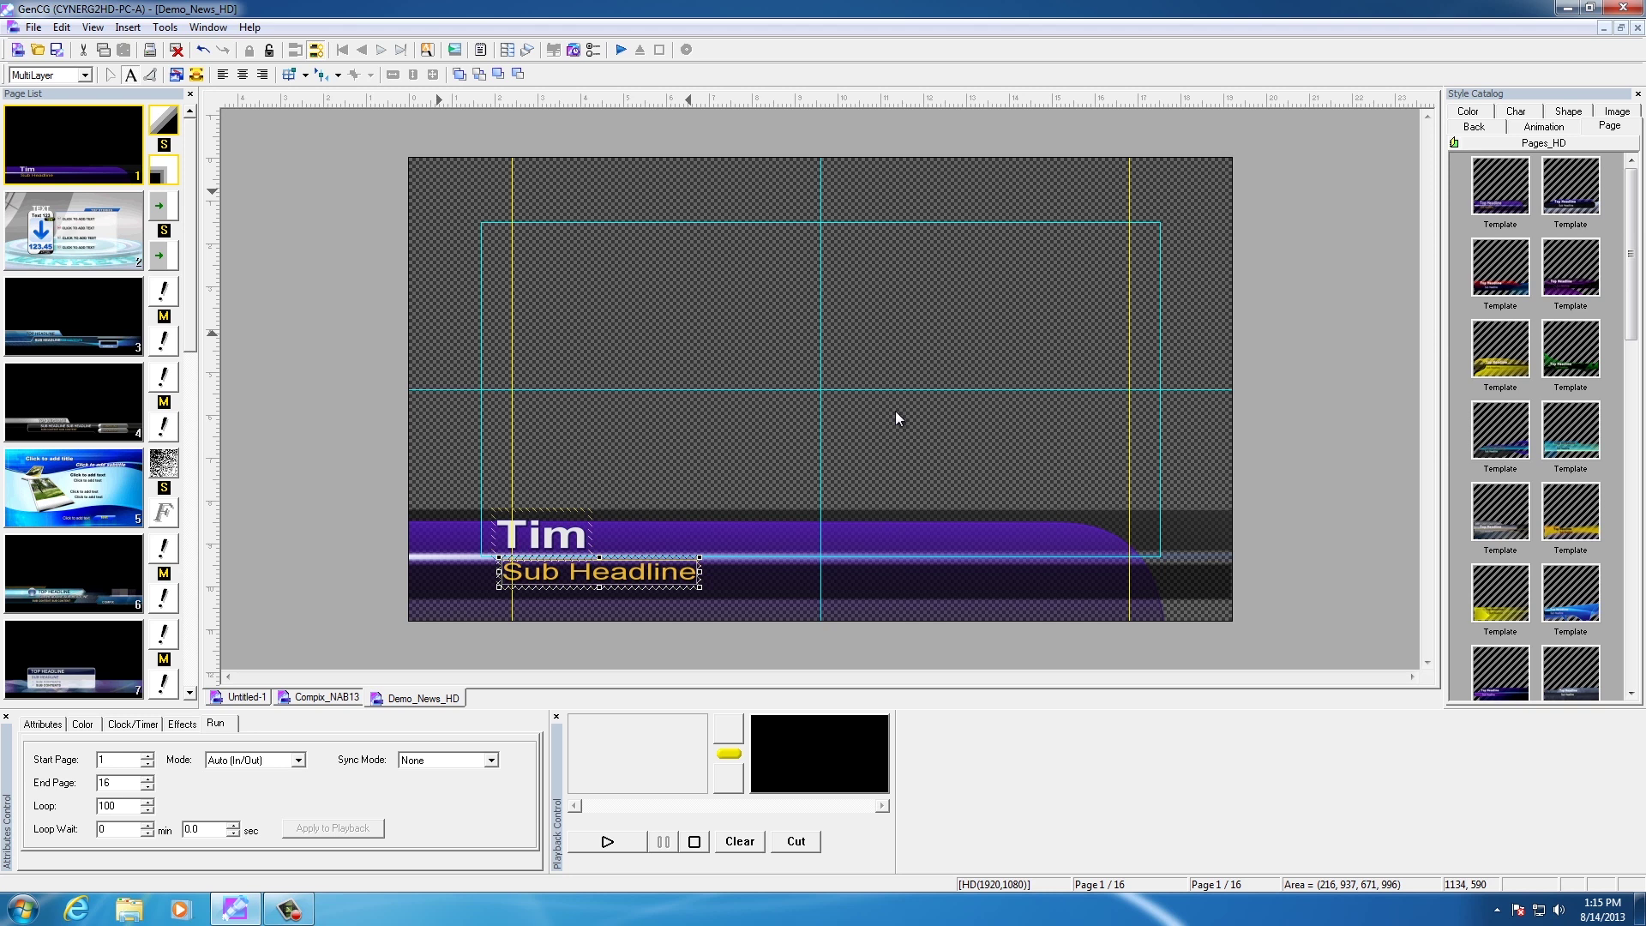
type("Tech")
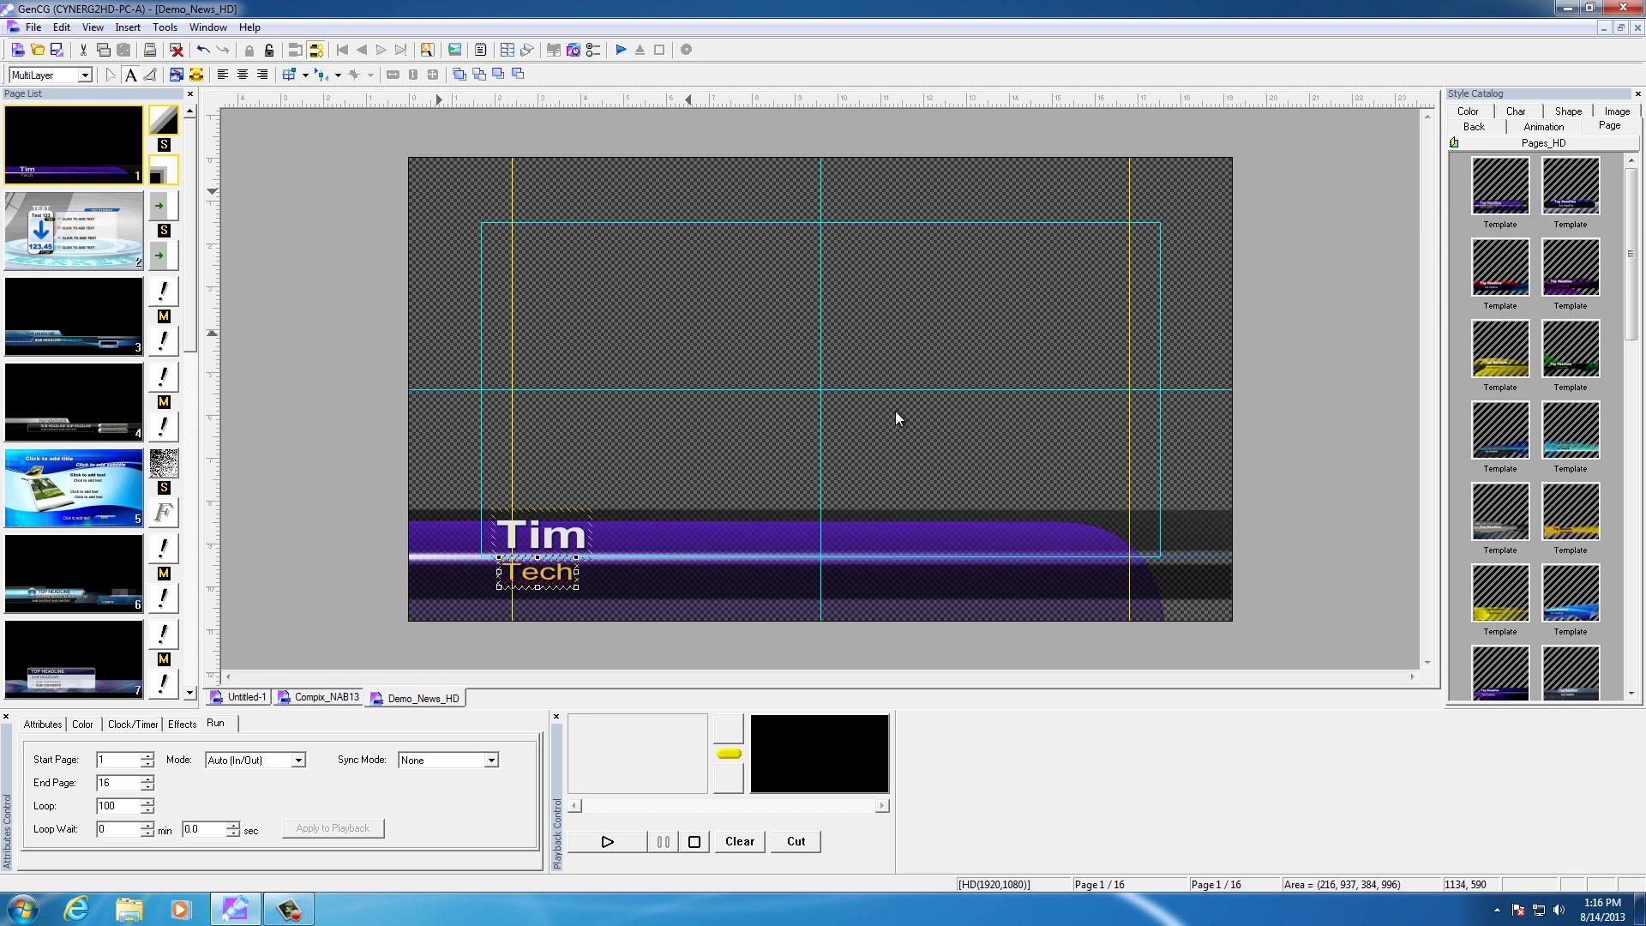
Unlock the template, then save page 4's headline lower third to the Pages_HD catalog
left_click(62, 26)
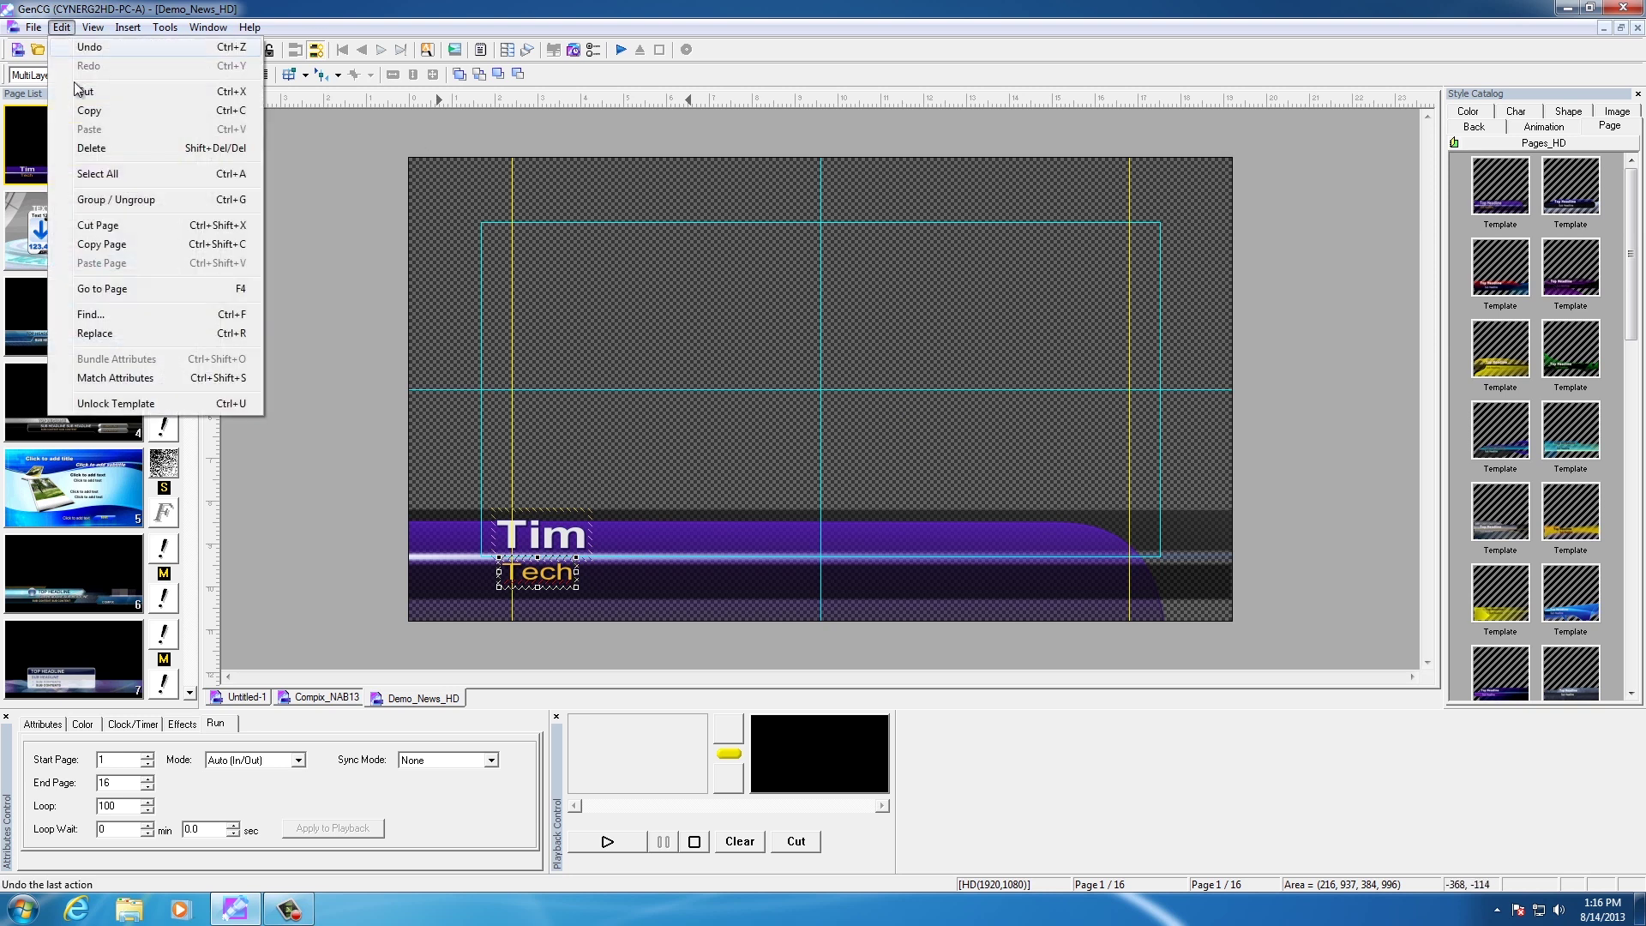
left_click(159, 403)
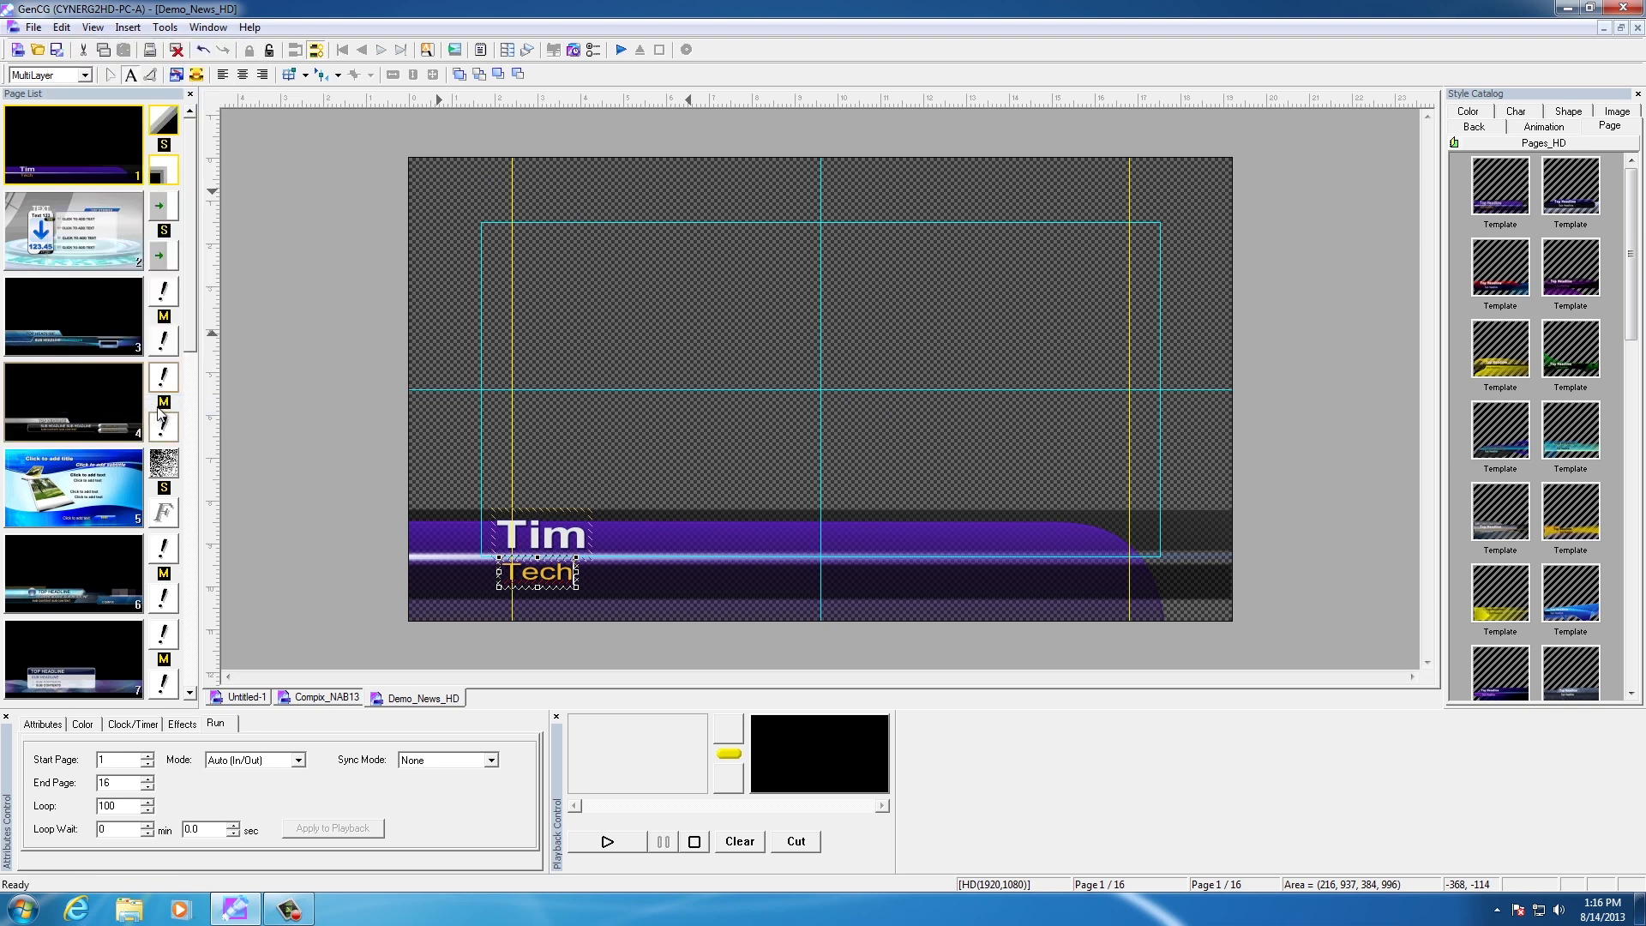
left_click(99, 405)
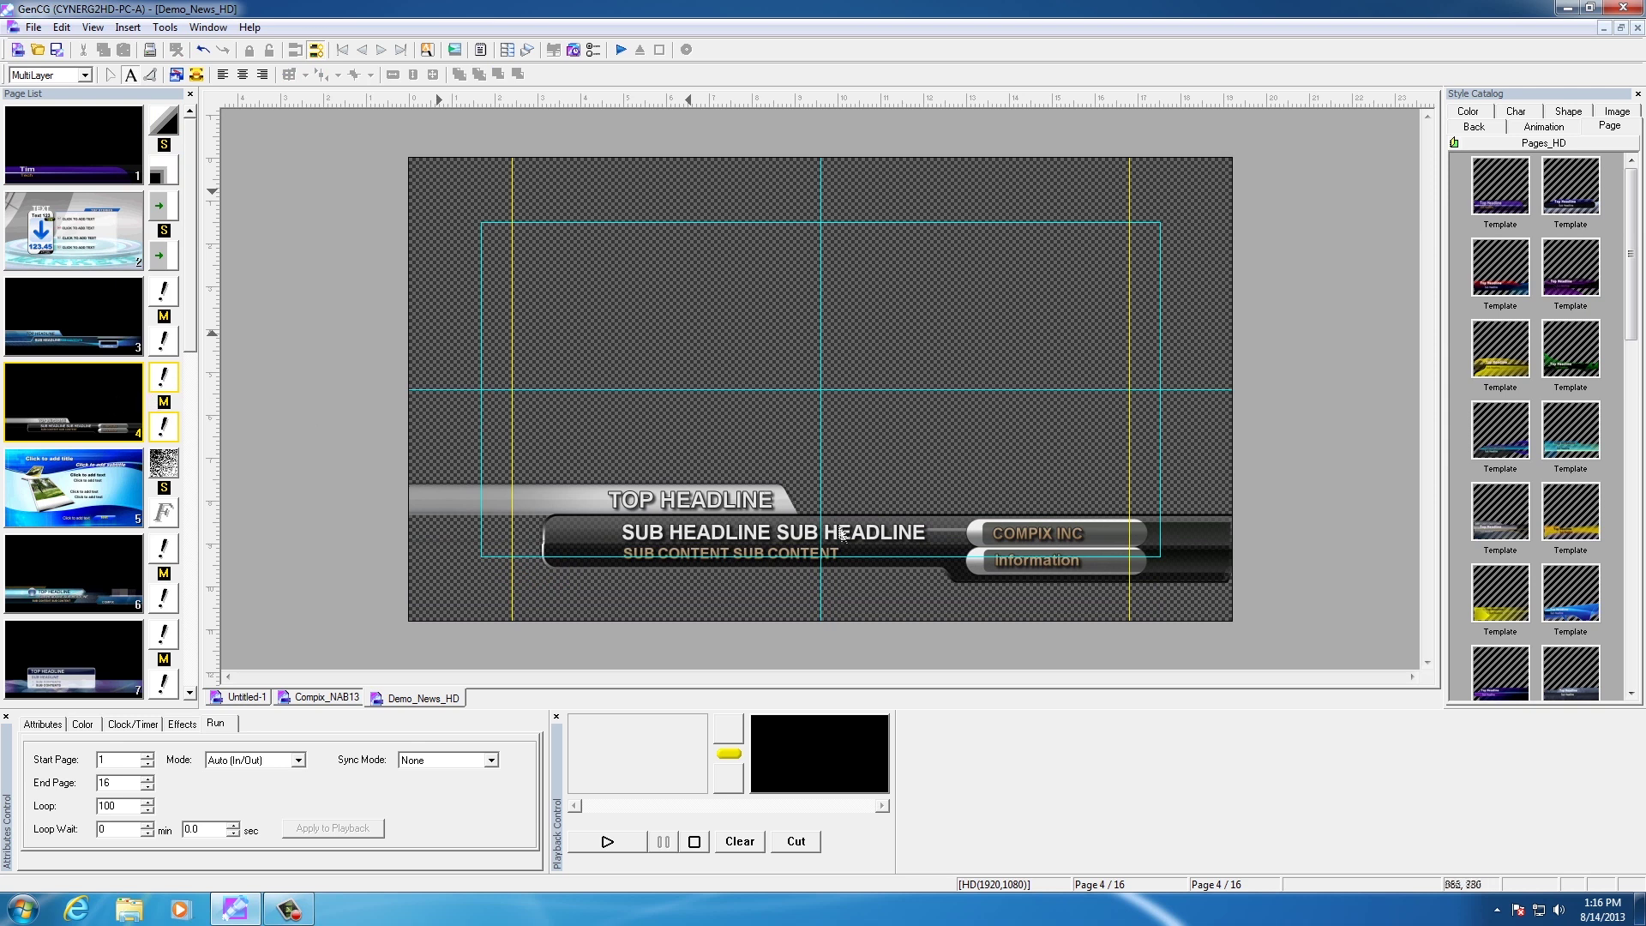
left_click(660, 502)
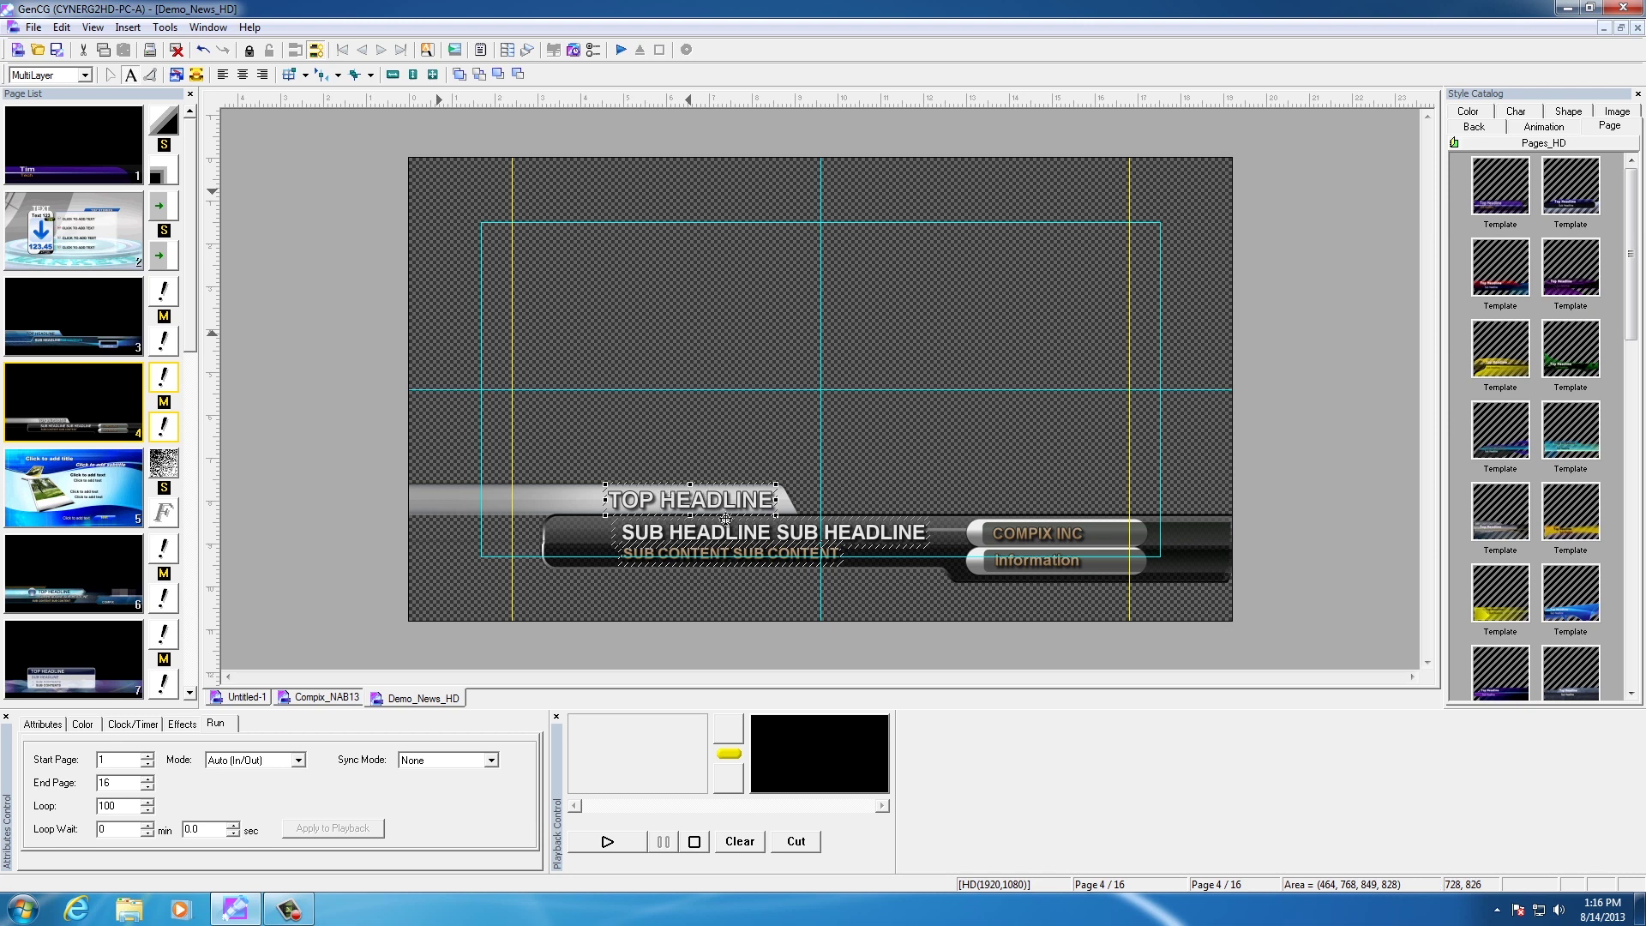
right_click(727, 378)
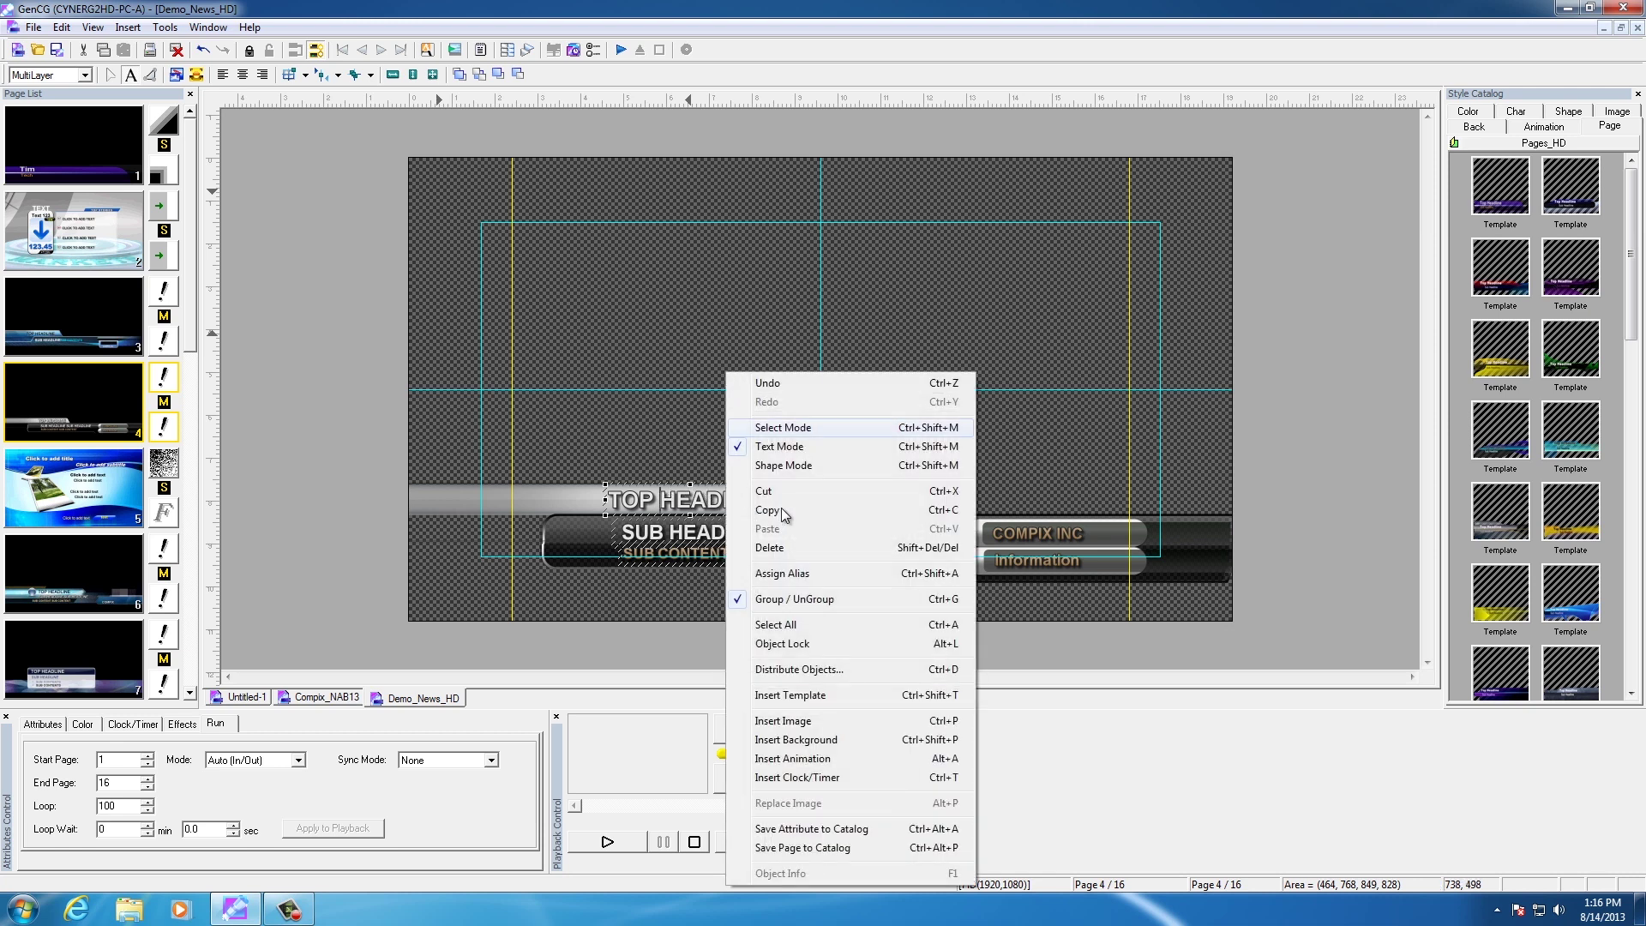
left_click(806, 848)
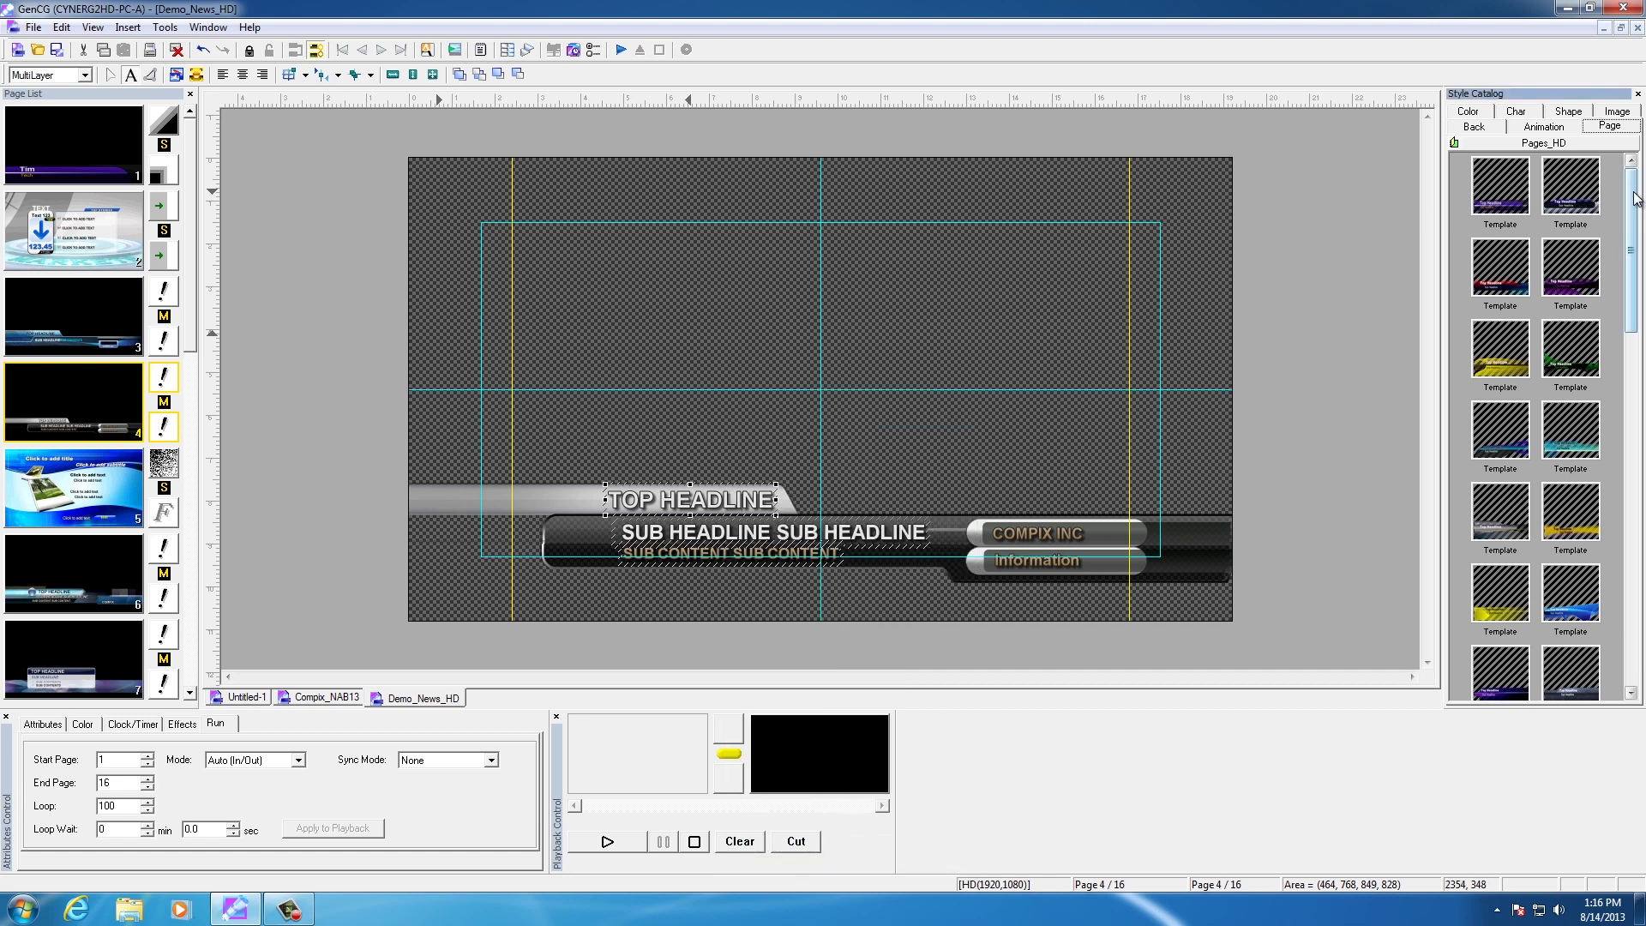
scroll(1636, 182, "down", 3)
scroll(1534, 428, "down", 8)
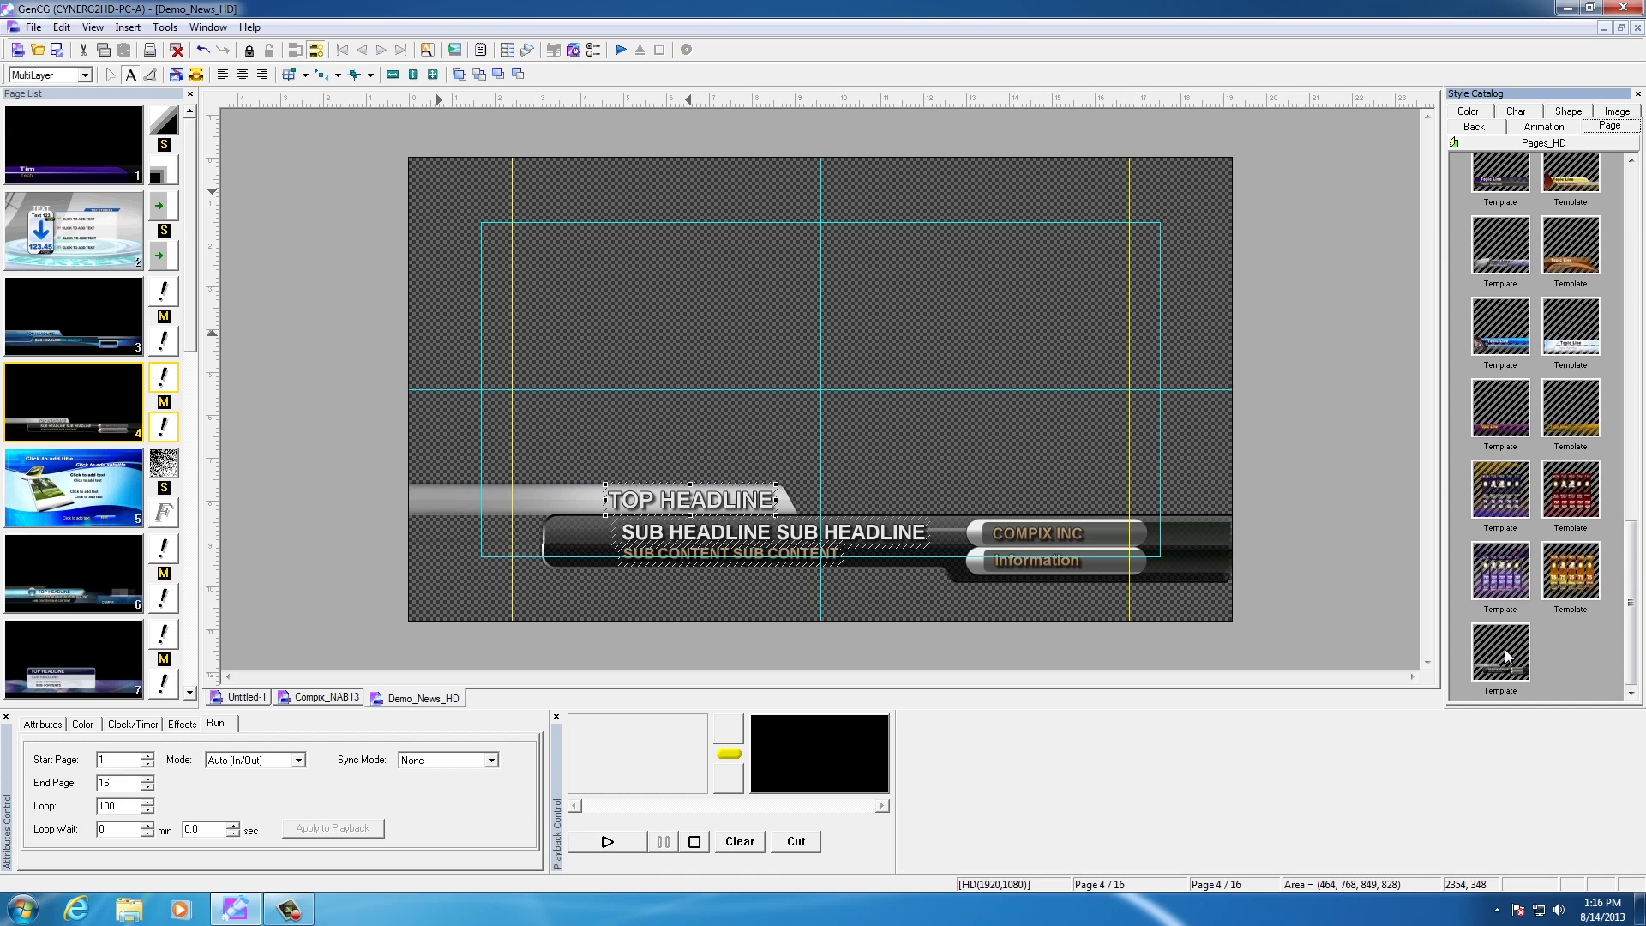
Add page 17 from the newly saved lower-third template and enter a first name as its top headline
left_click_drag(188, 350, 188, 677)
left_click(112, 676)
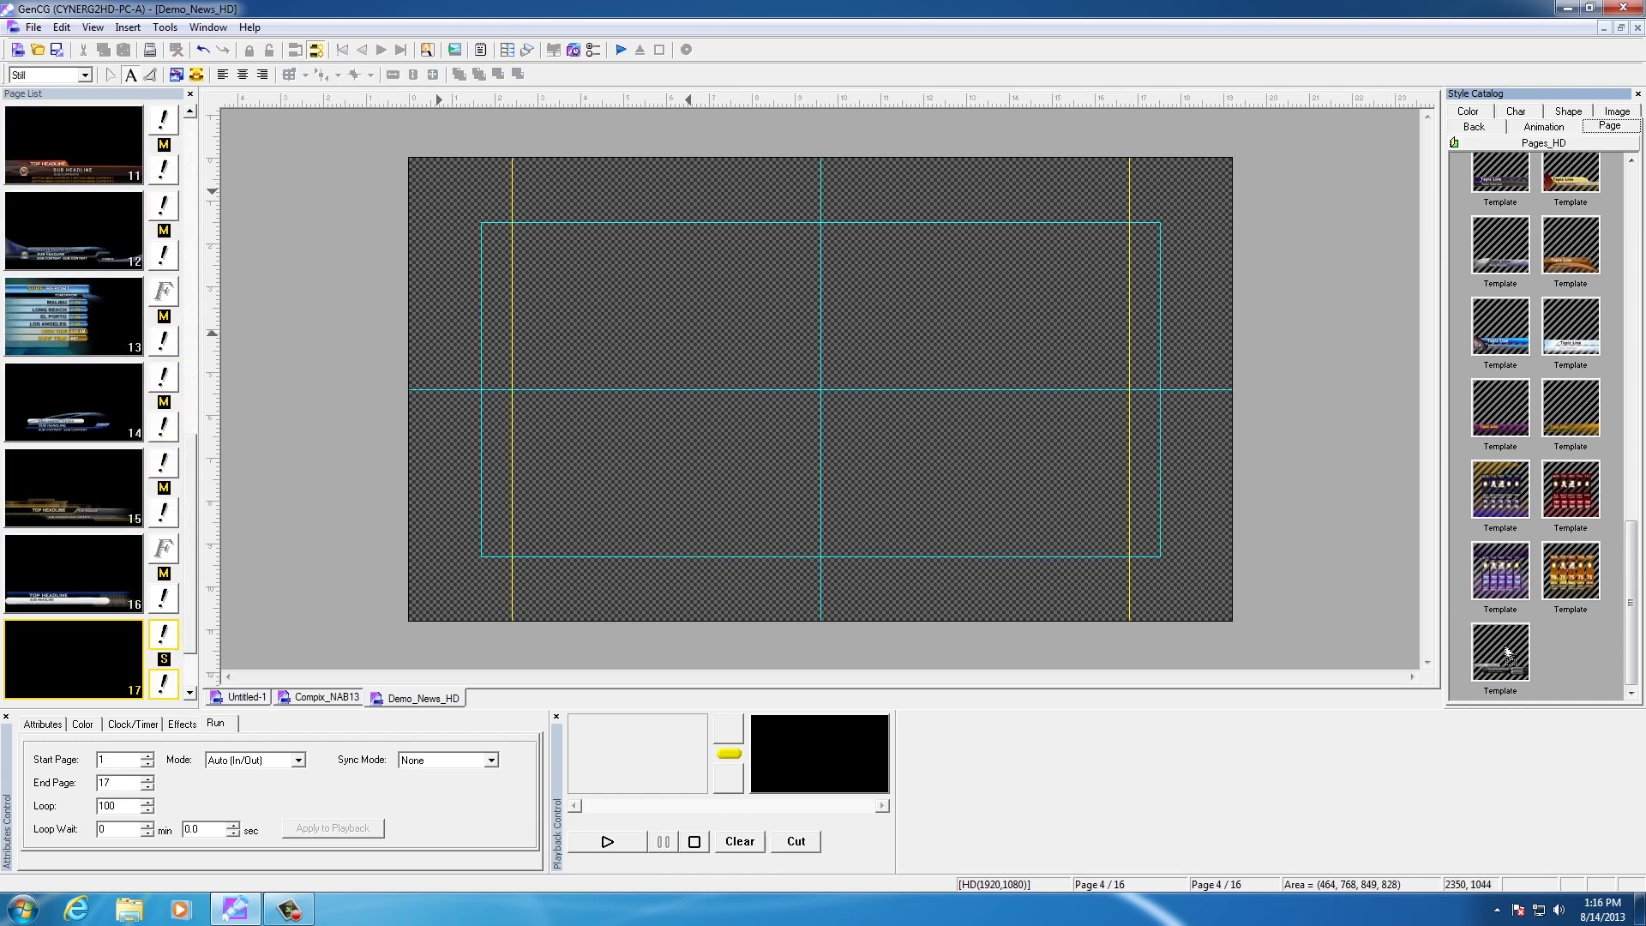
left_click_drag(1505, 658, 852, 466)
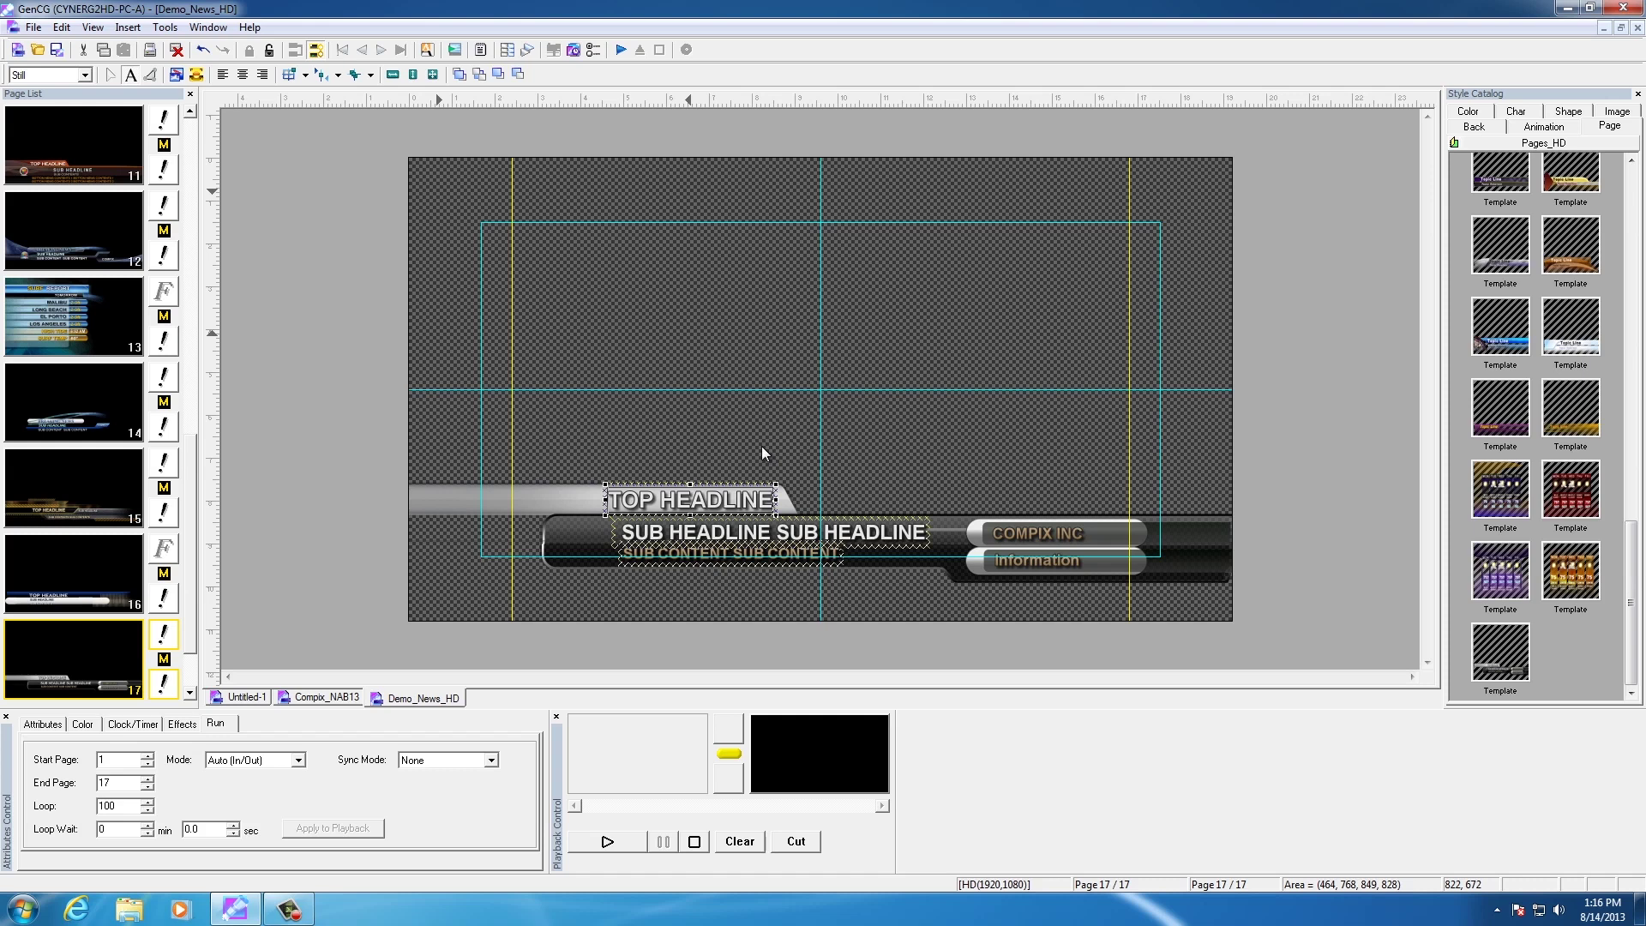
type("S")
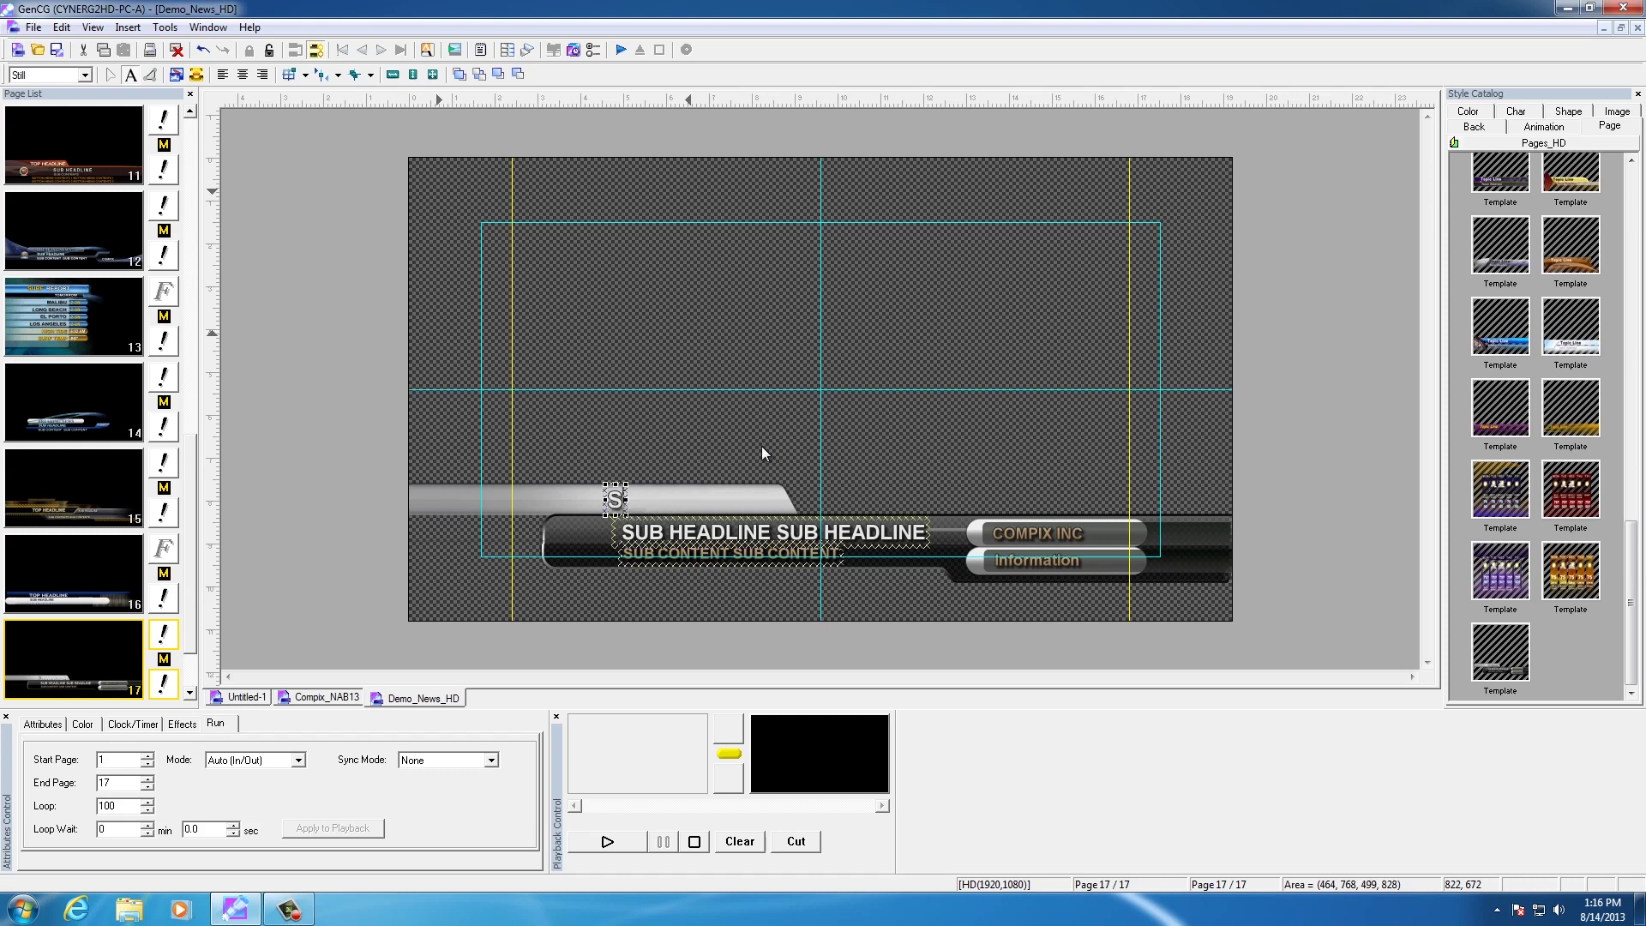
type("andy")
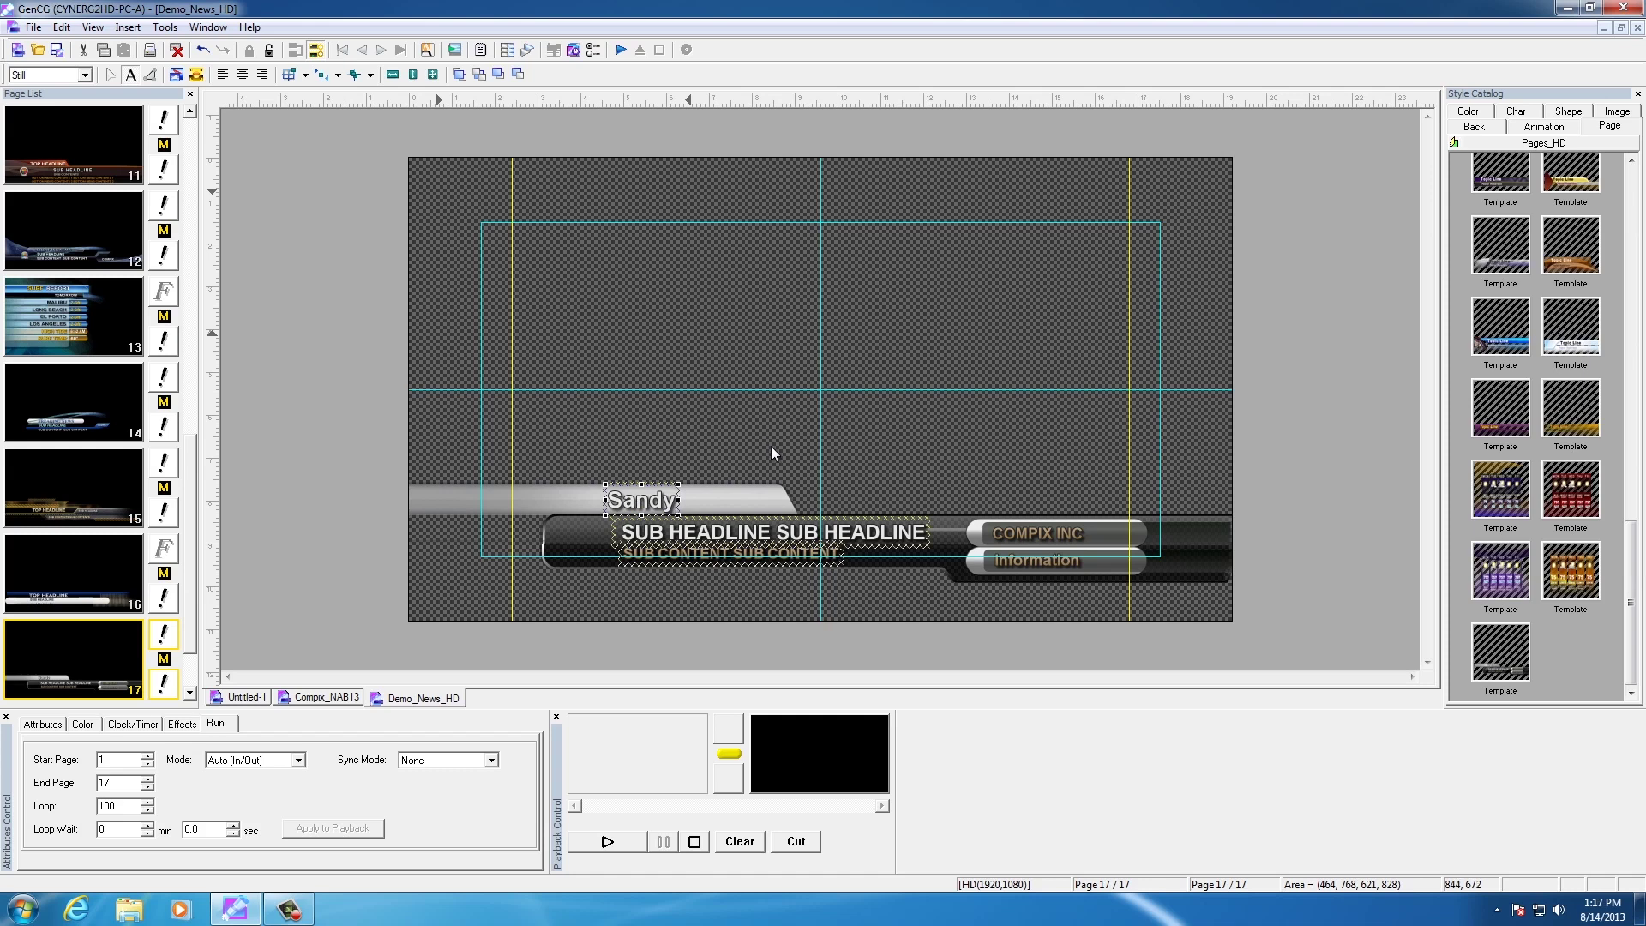
Launch the playout scheduler, start then cancel a new schedule item, and close the scheduler
left_click(164, 27)
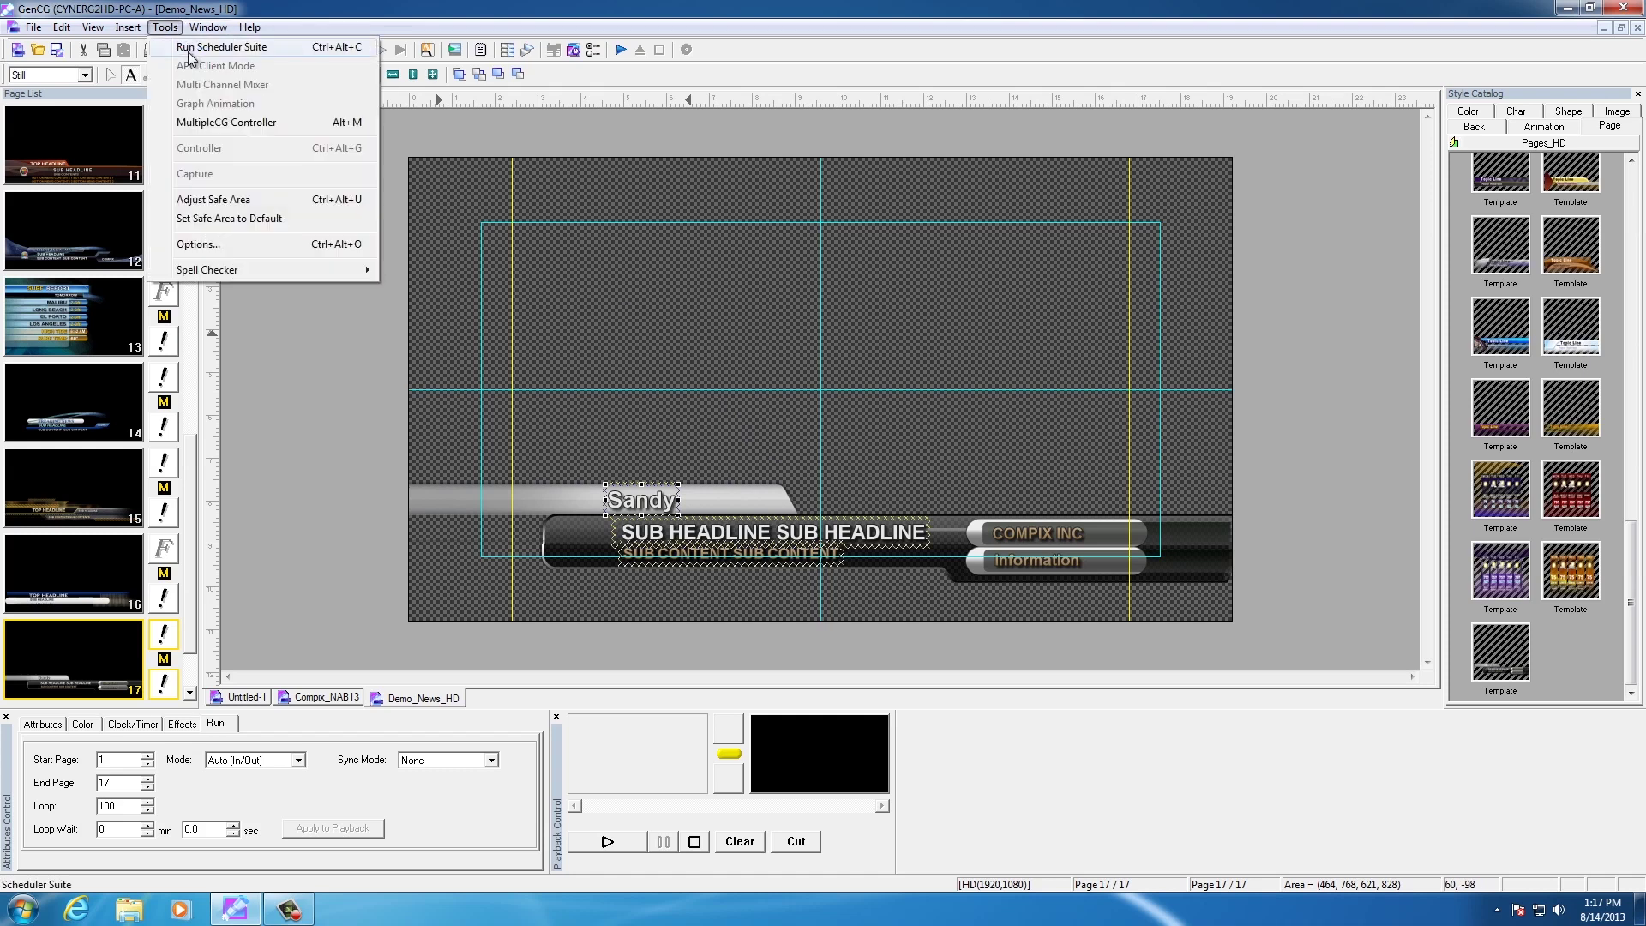
left_click(191, 50)
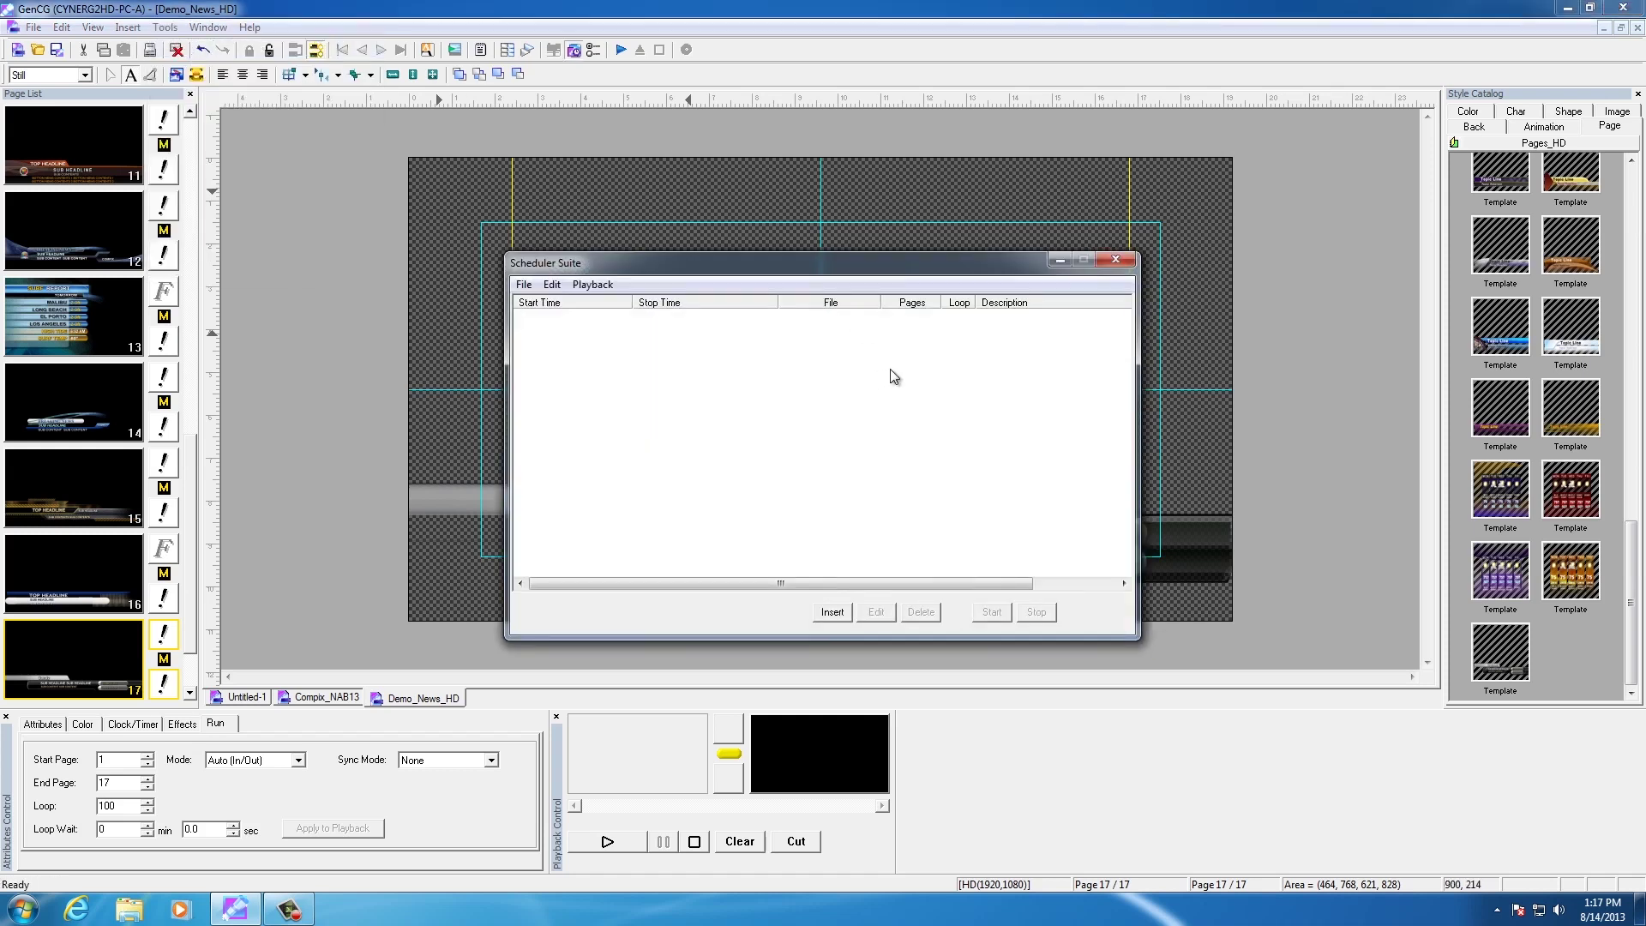
left_click(827, 612)
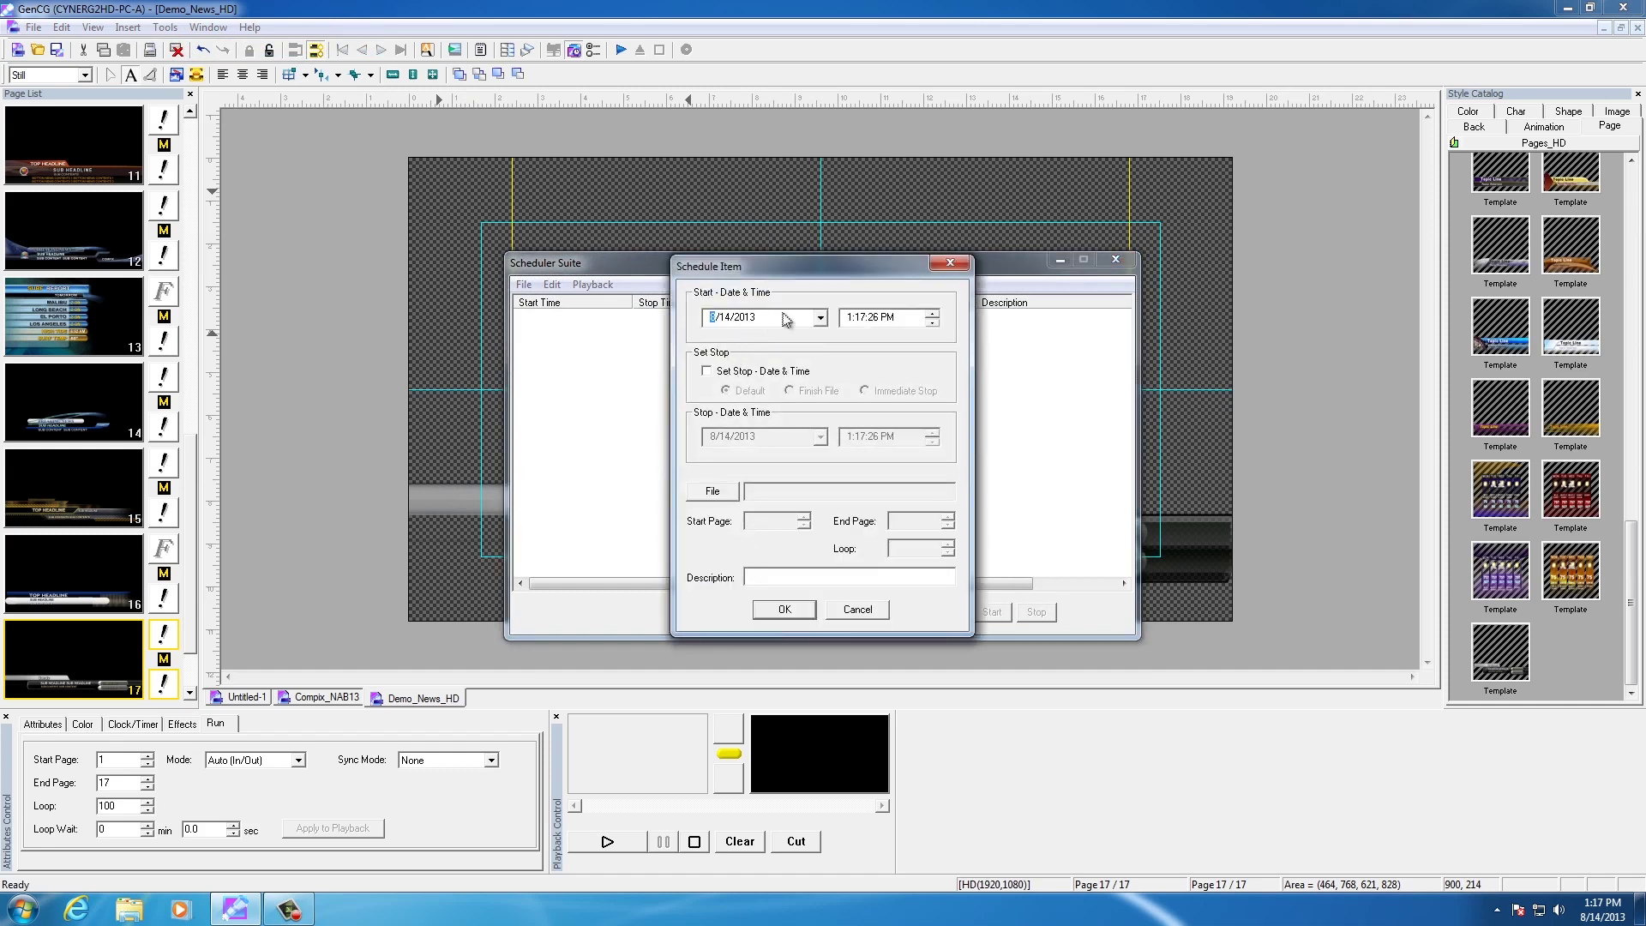
left_click(868, 611)
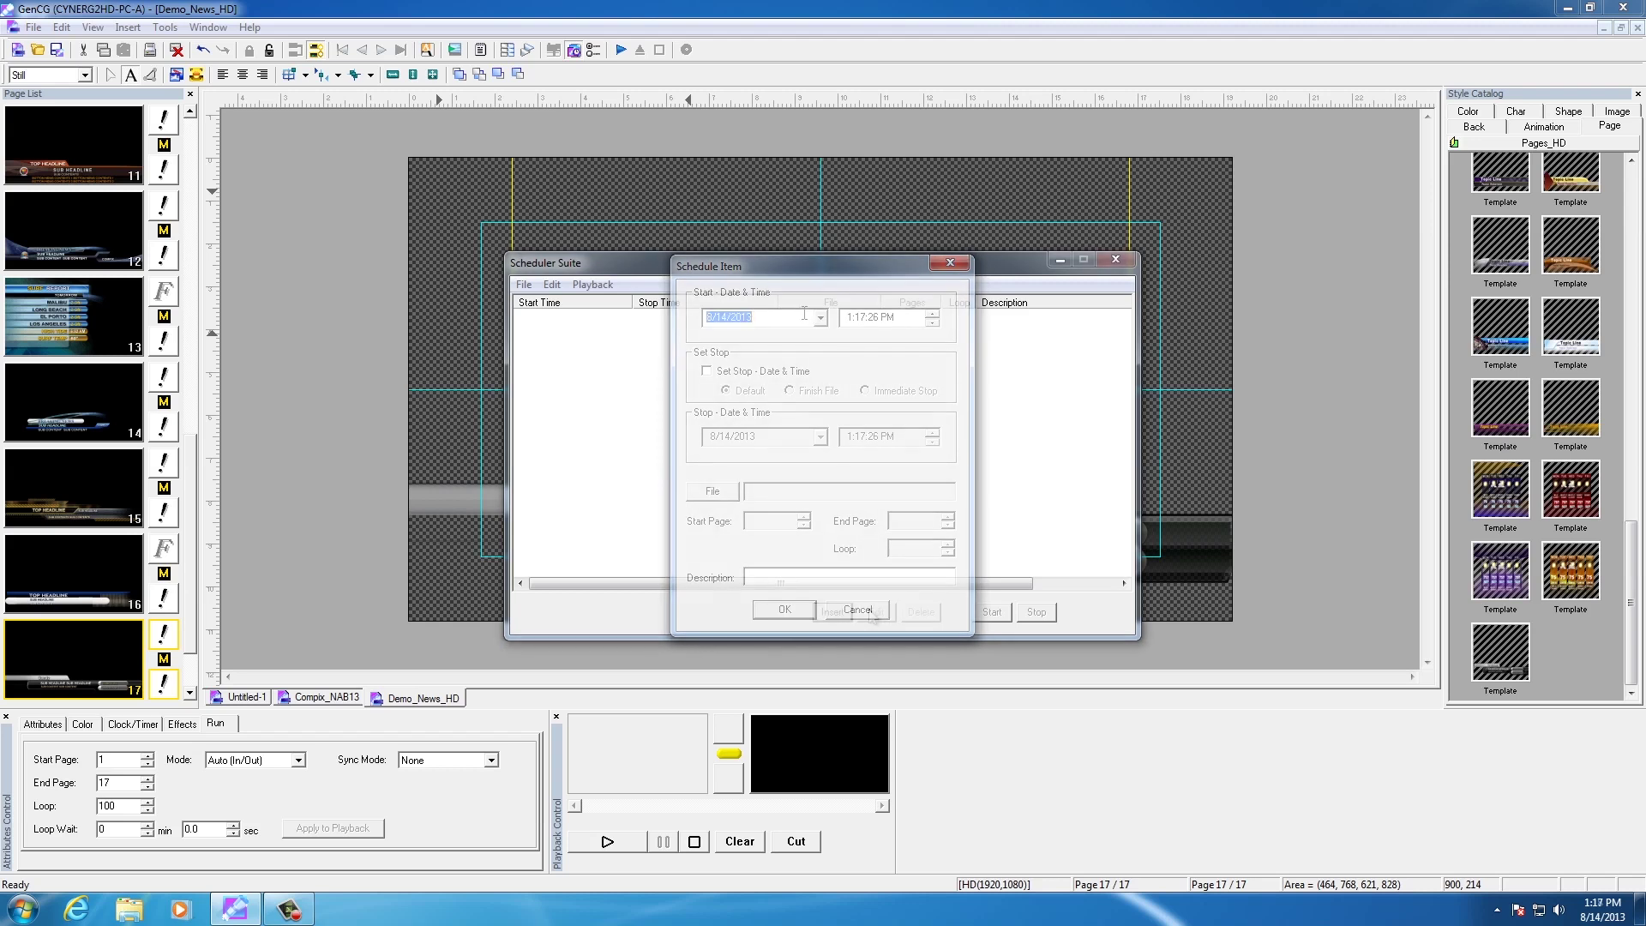
left_click(1126, 260)
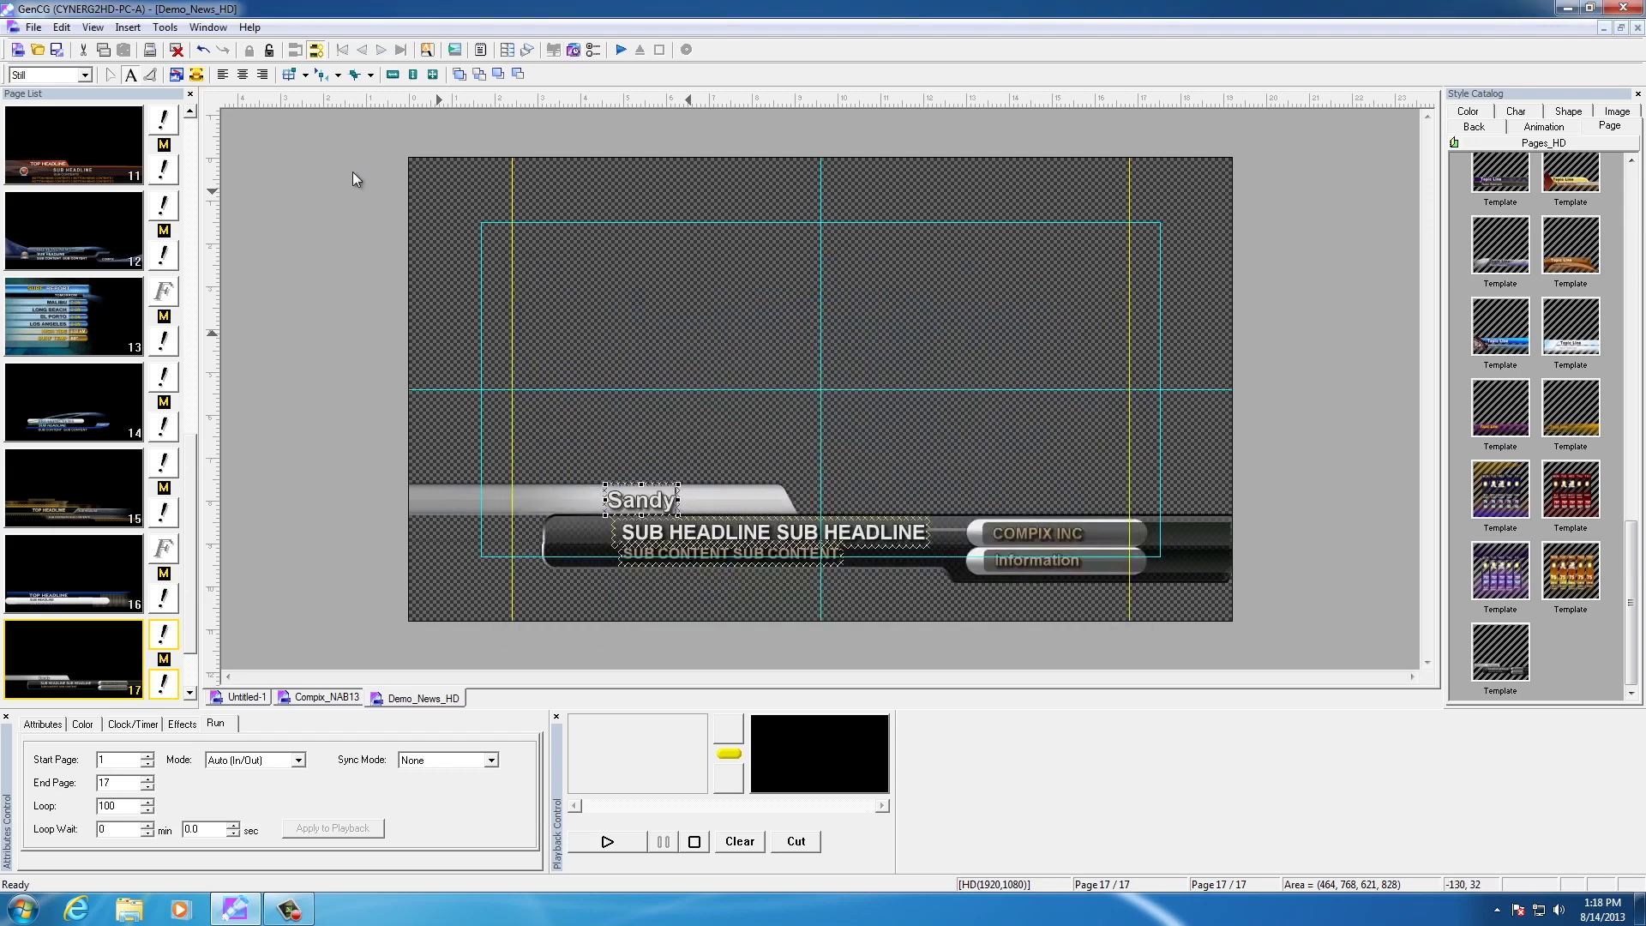
Create a new blank document and set its page type to MultiLayer
left_click(39, 27)
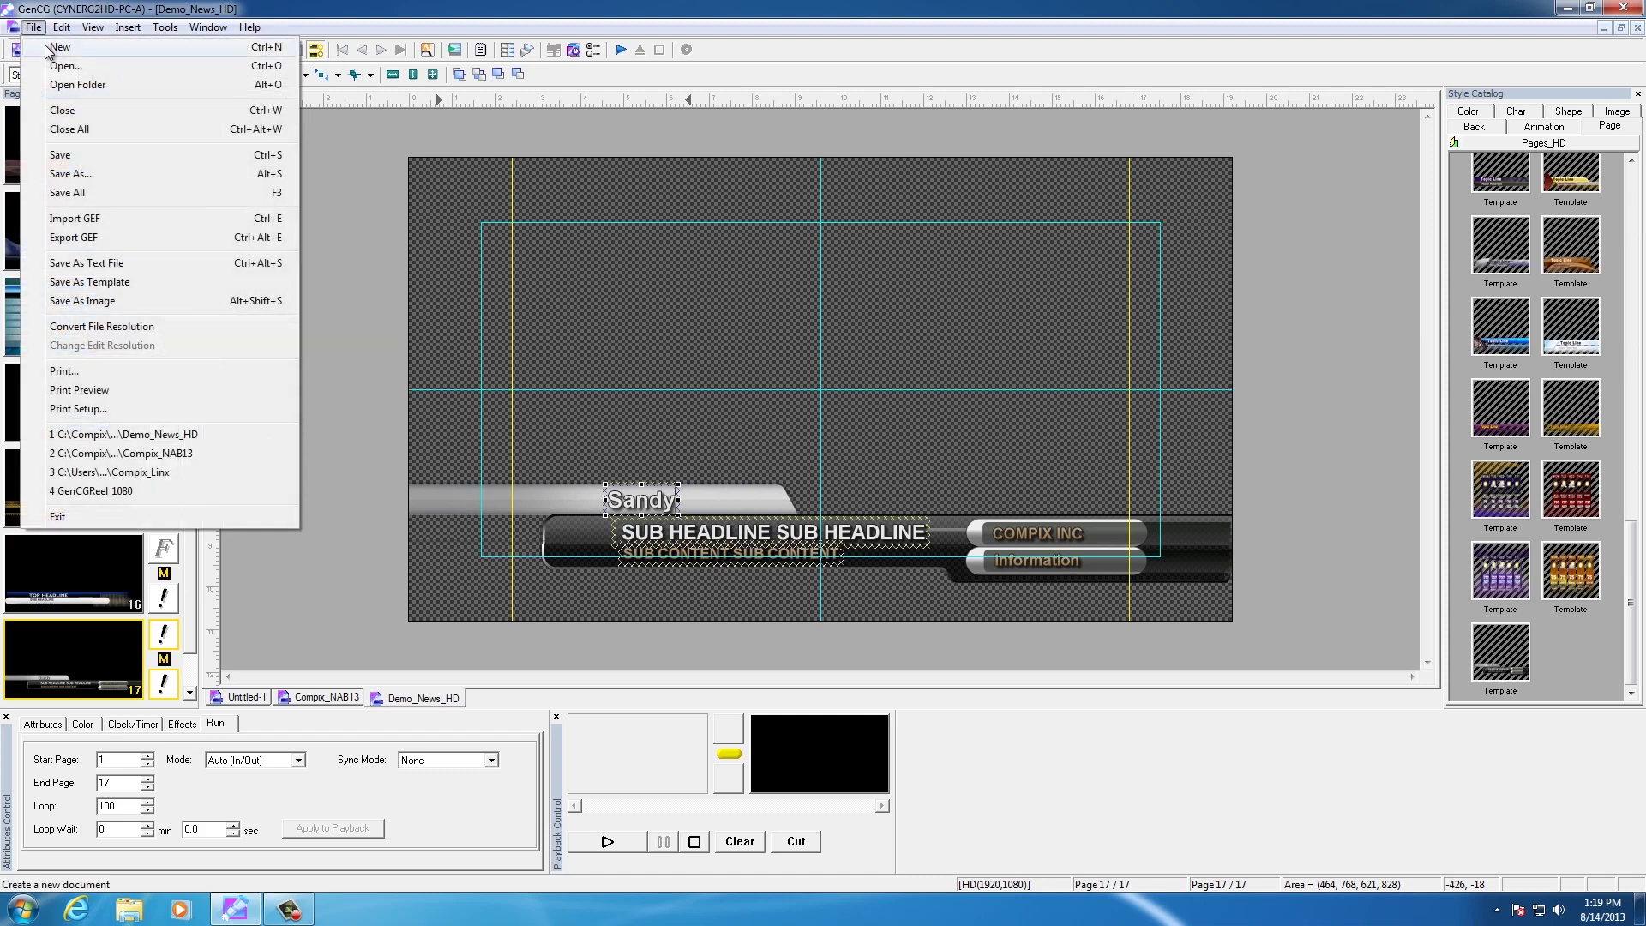
left_click(50, 49)
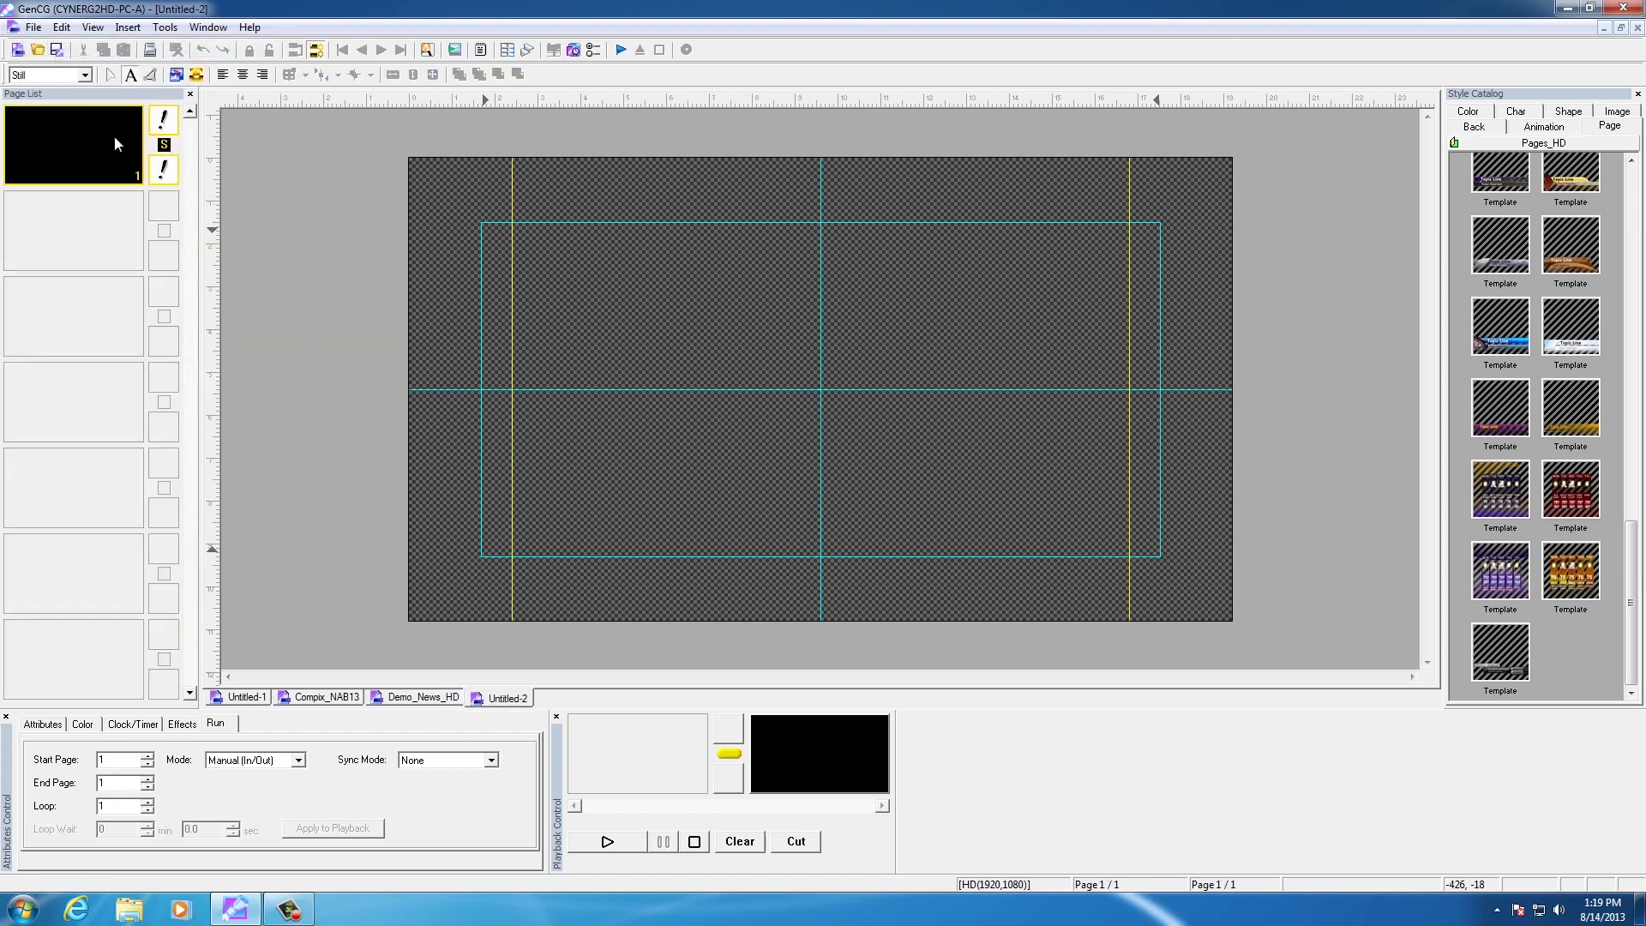
left_click(83, 75)
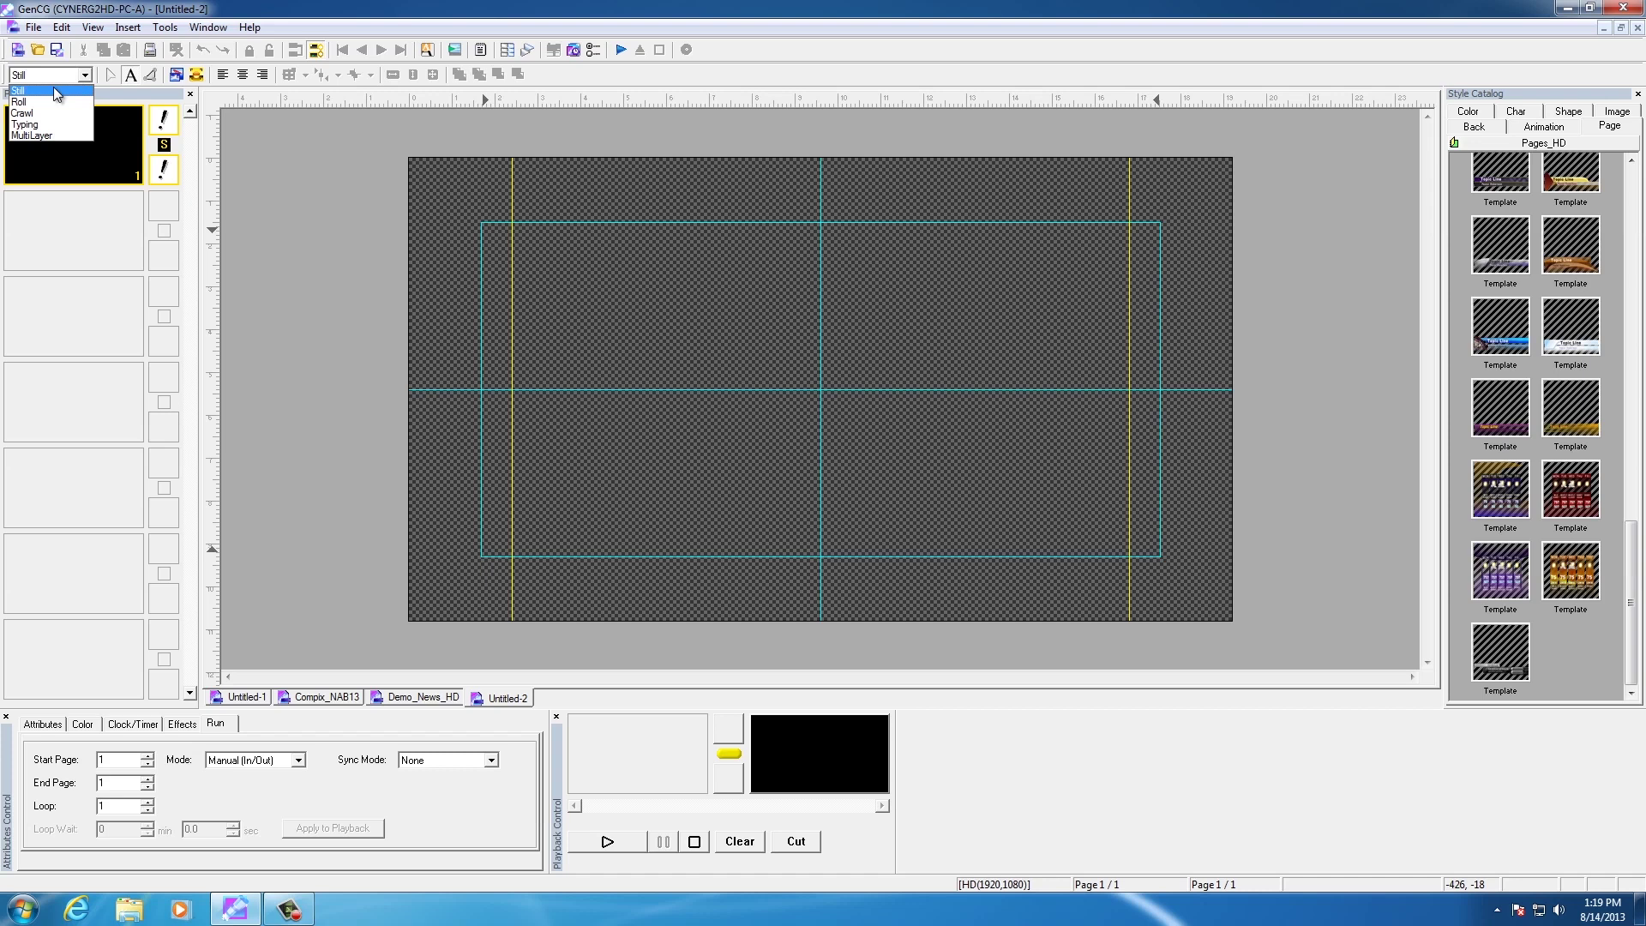
left_click(53, 87)
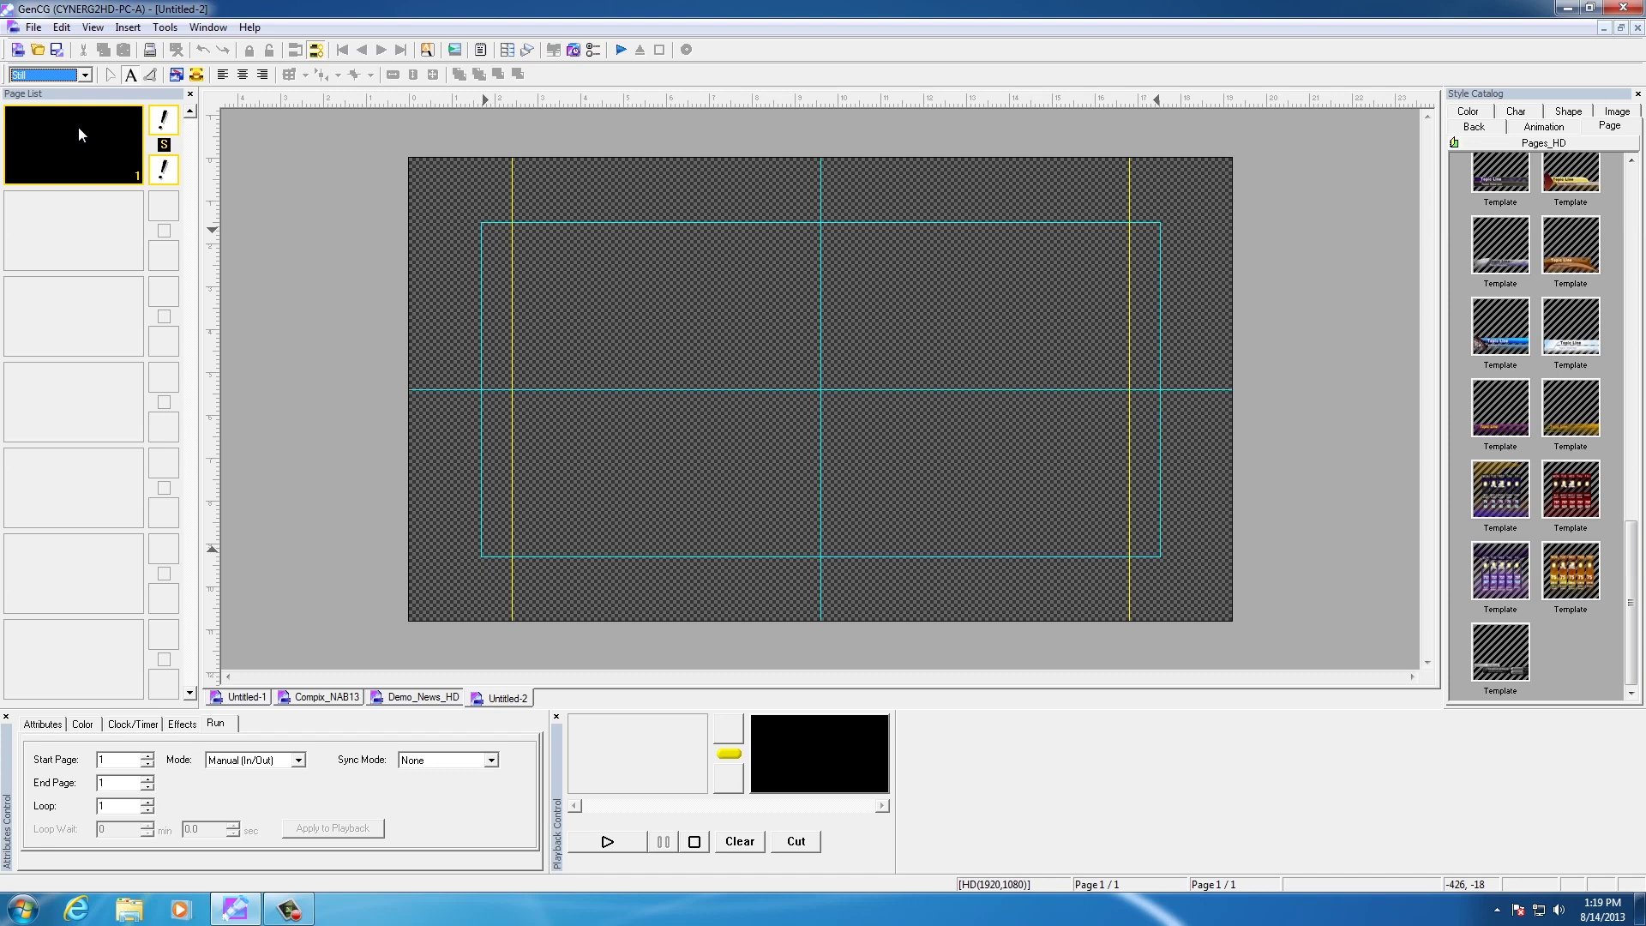
left_click(61, 75)
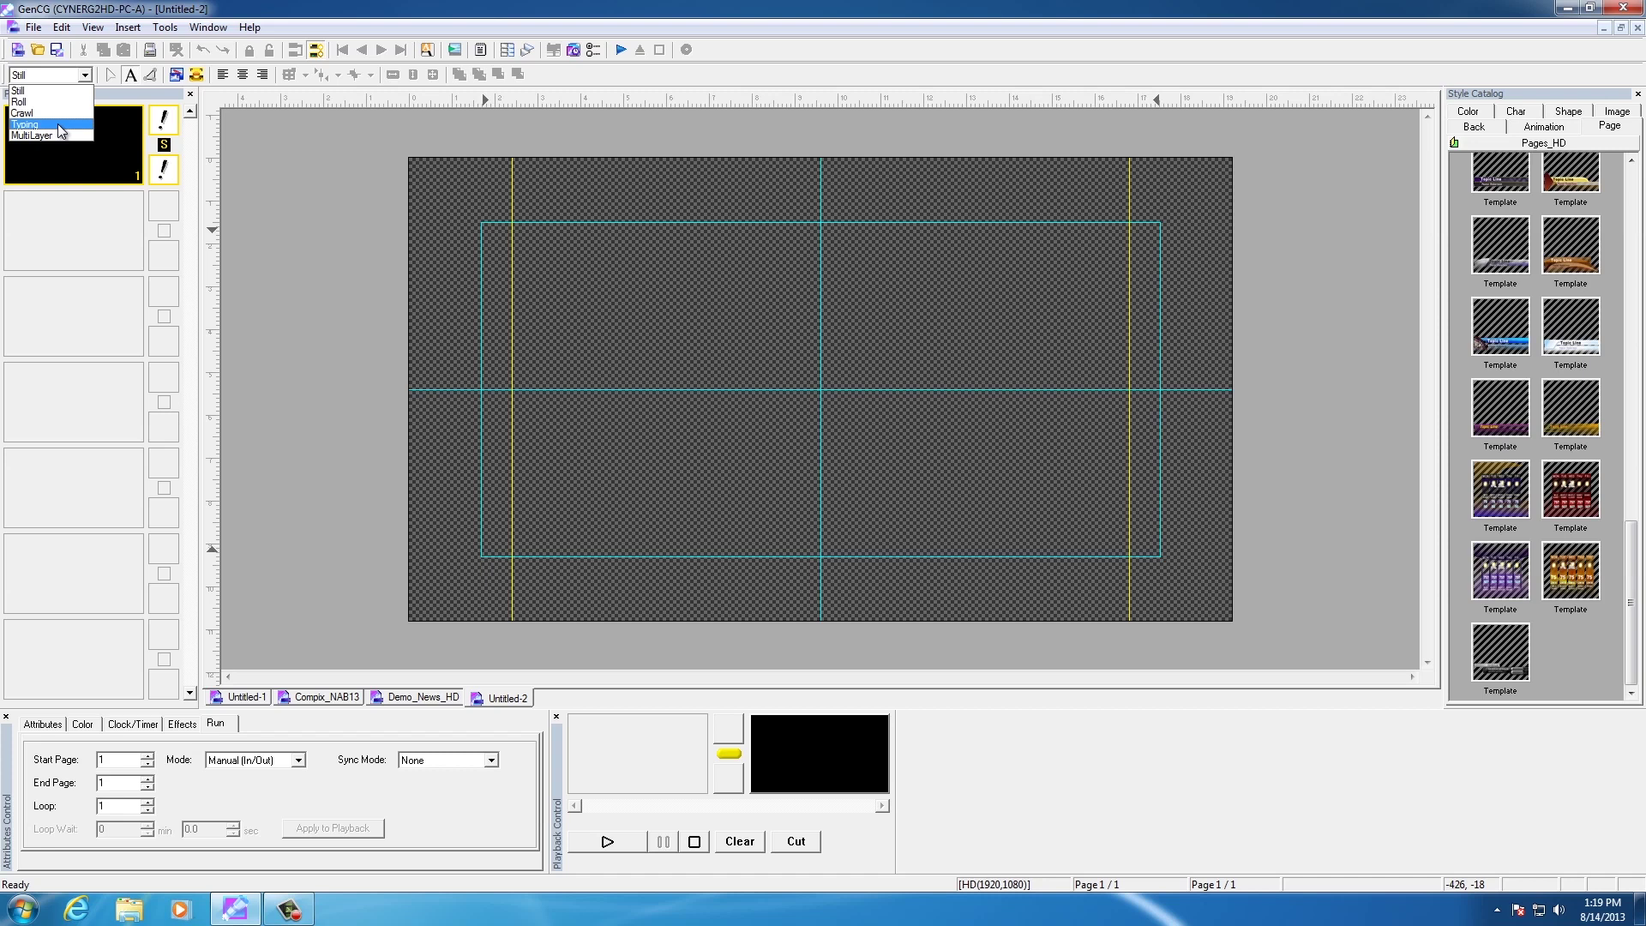
left_click(58, 134)
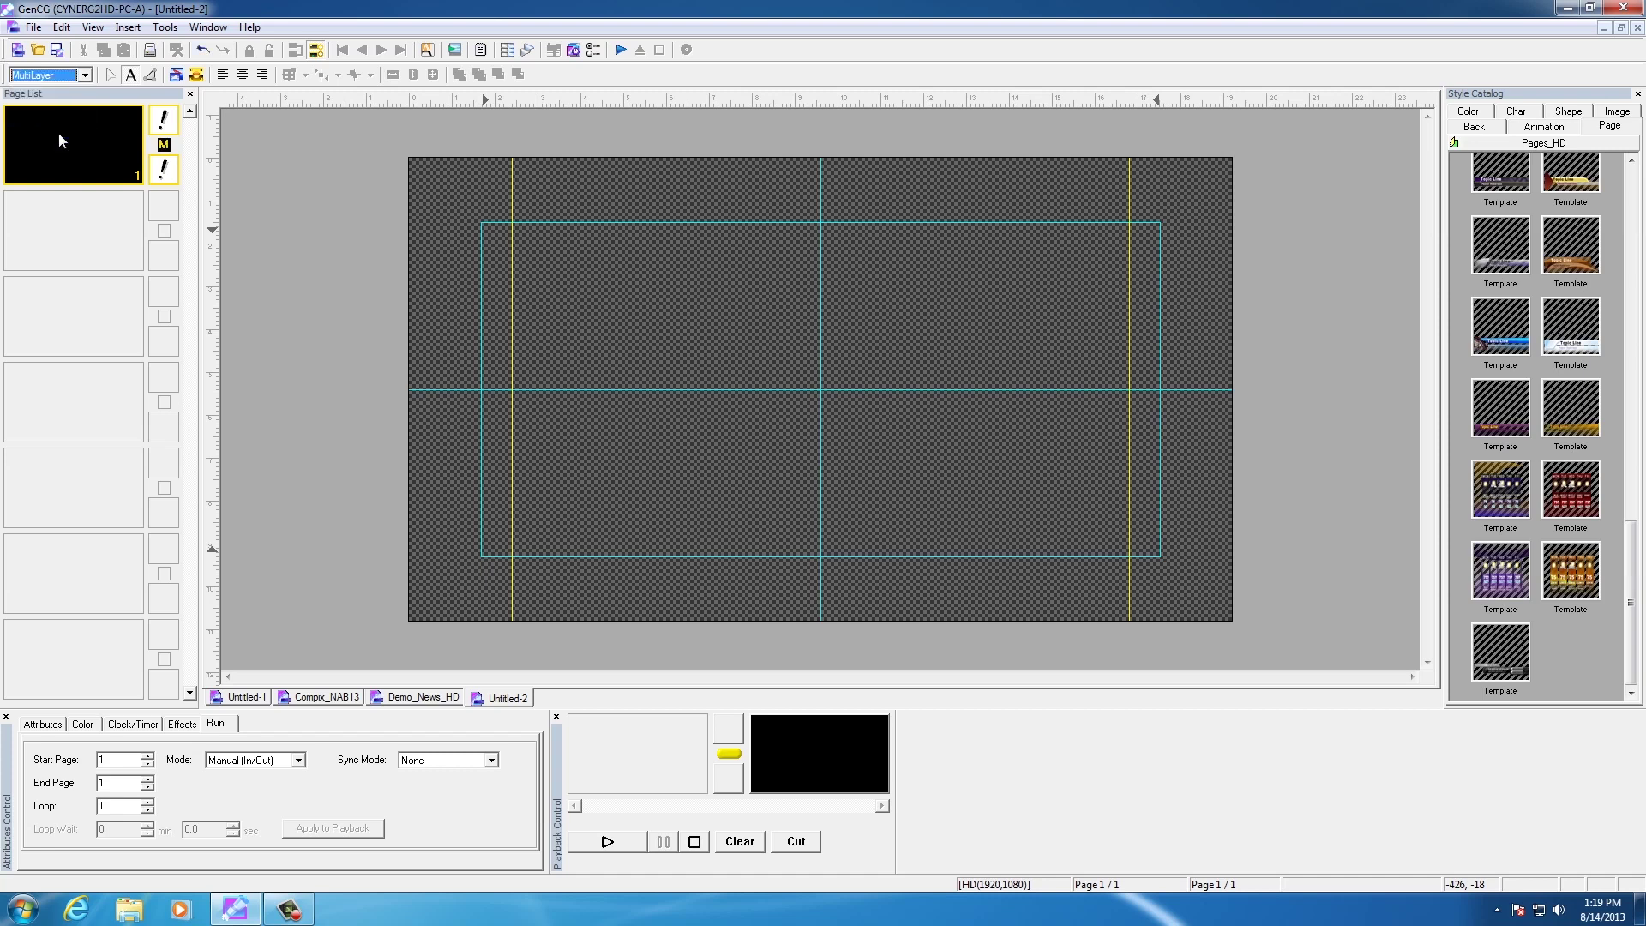
Show the page's Effects settings and bring up the In and Obj effect choices
left_click(183, 724)
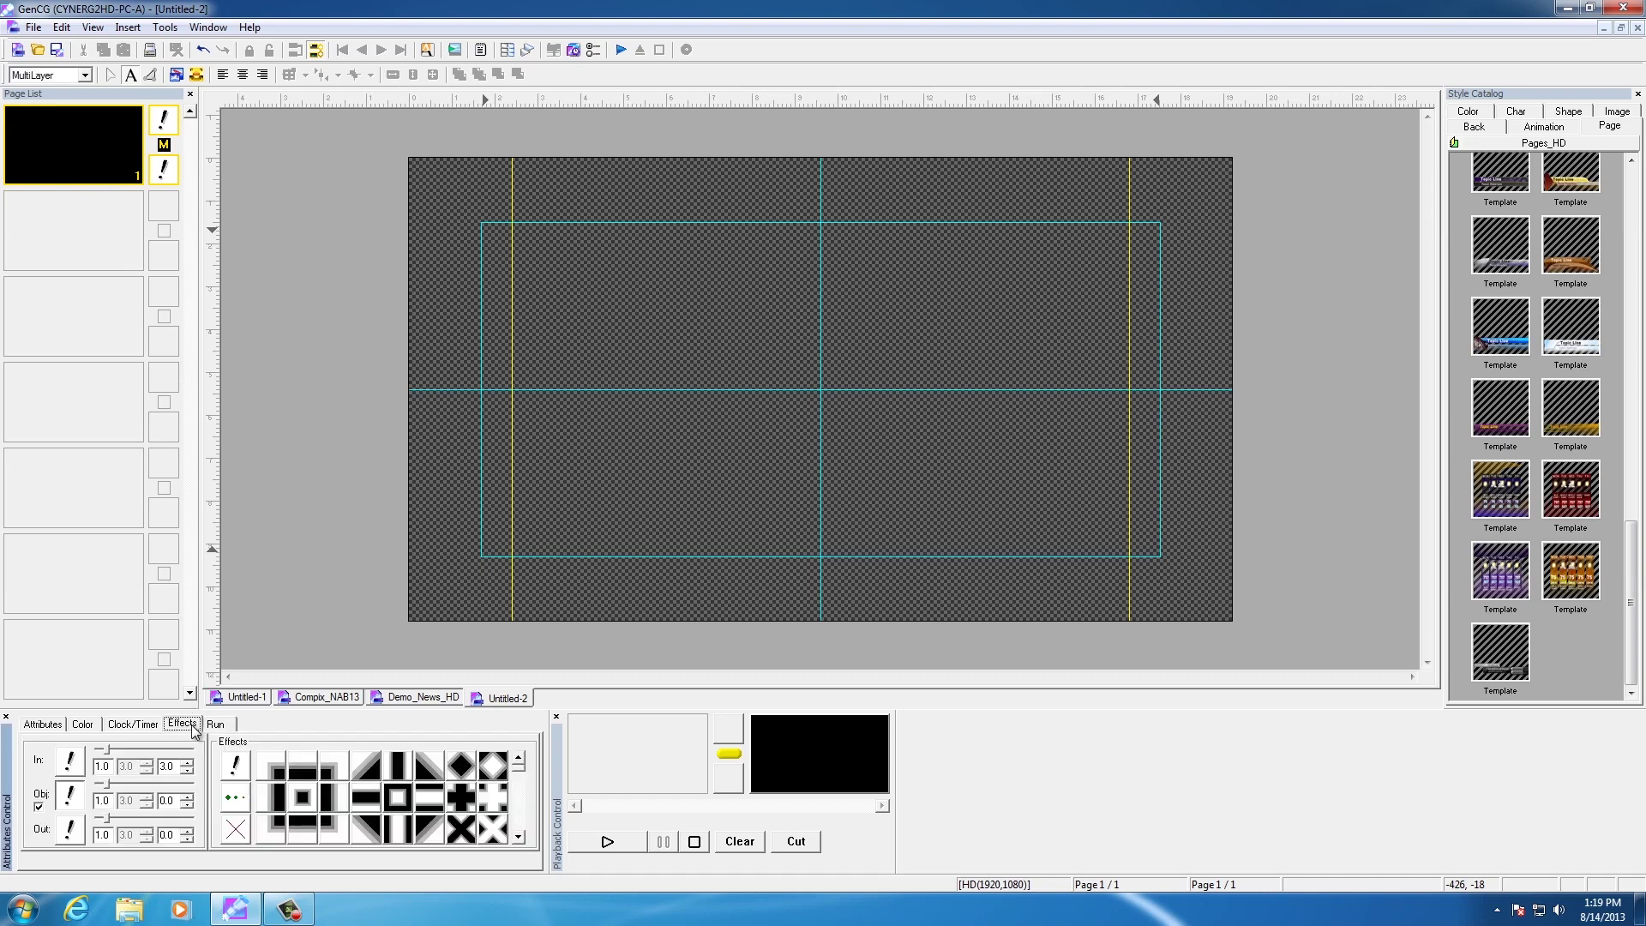
left_click(69, 763)
left_click(72, 796)
Start inserting an animation and filter the Open dialog to Image Files
left_click(127, 27)
left_click(204, 229)
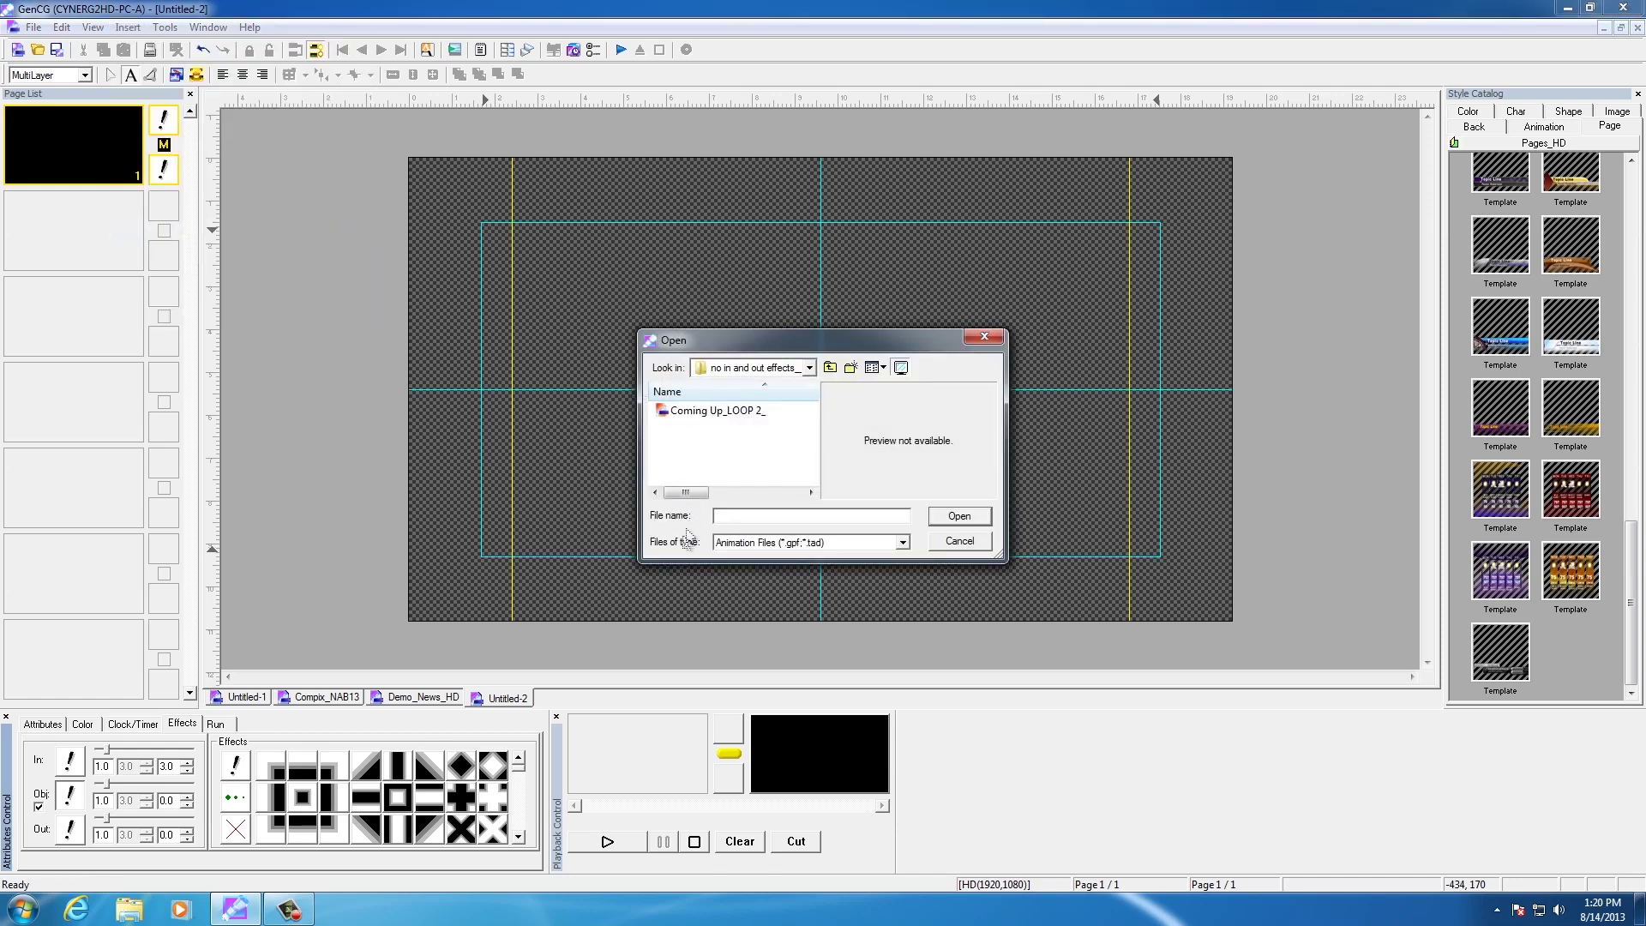
left_click(762, 543)
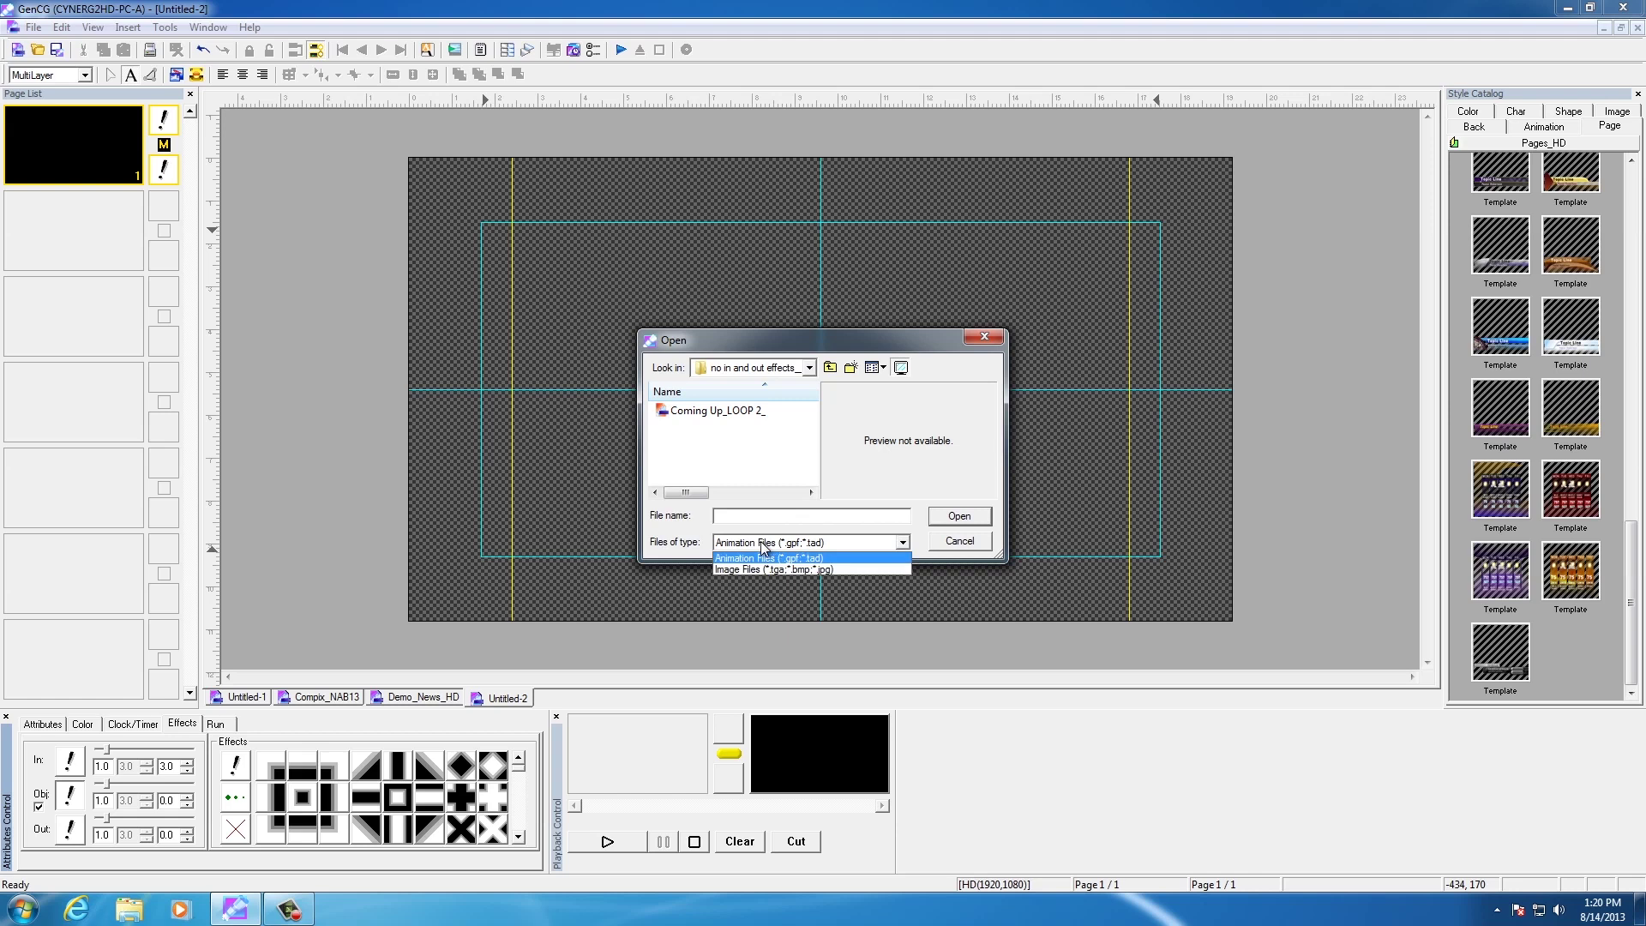
left_click(774, 570)
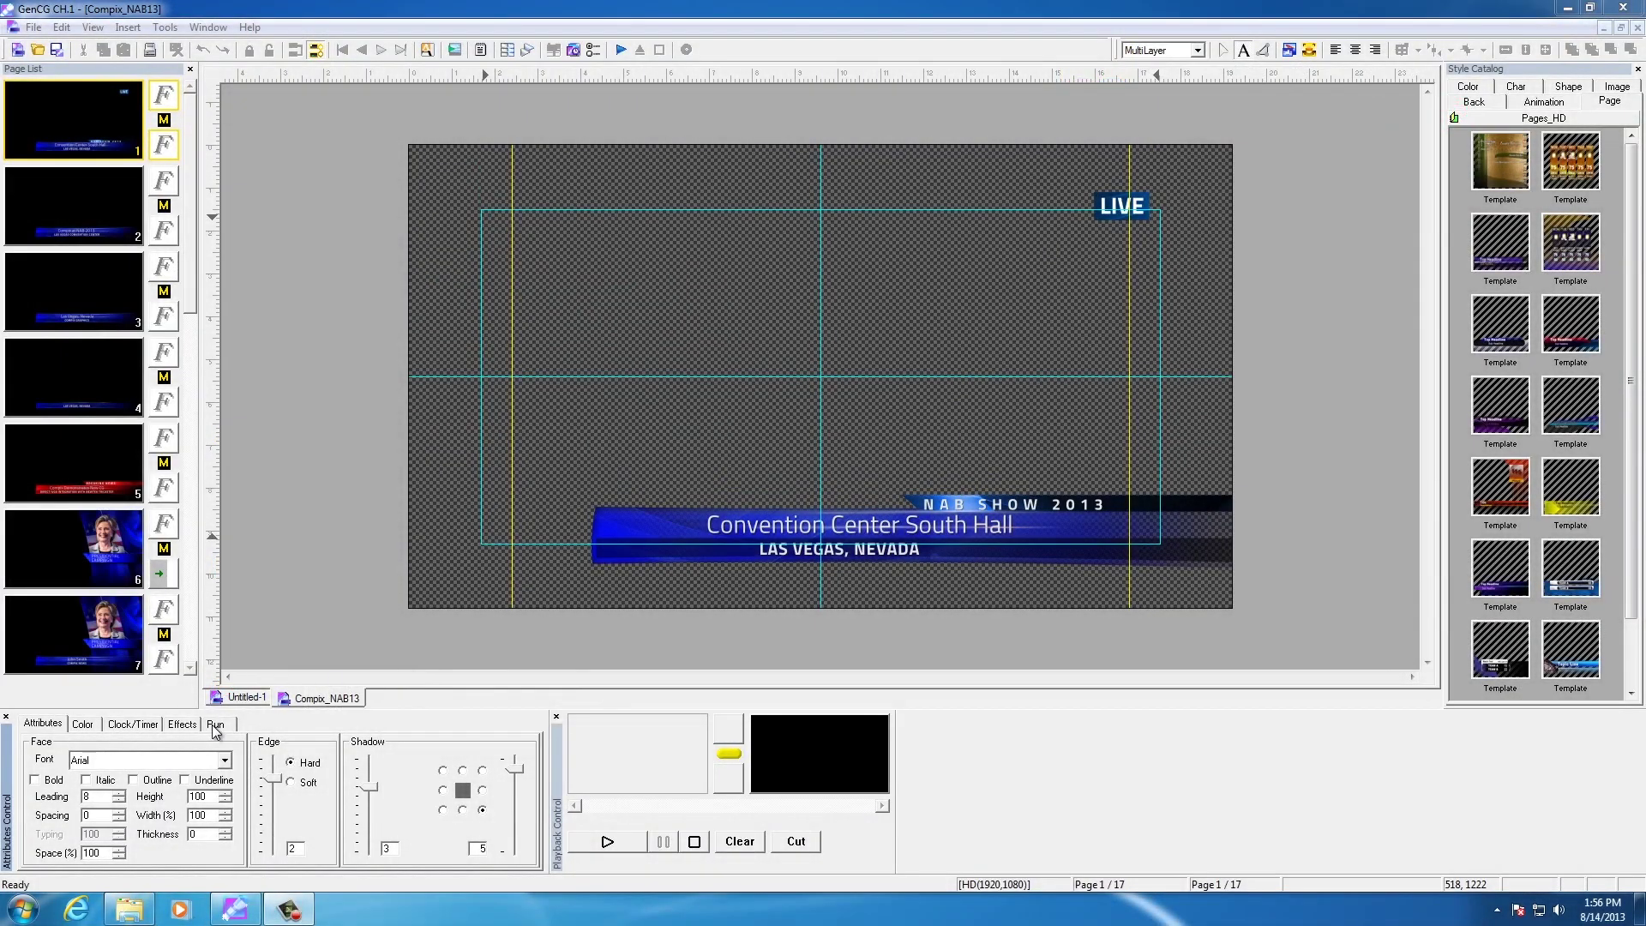
Keep the Run tab's playback mode at Manual (In/Out) for pages 1 to 17
left_click(215, 725)
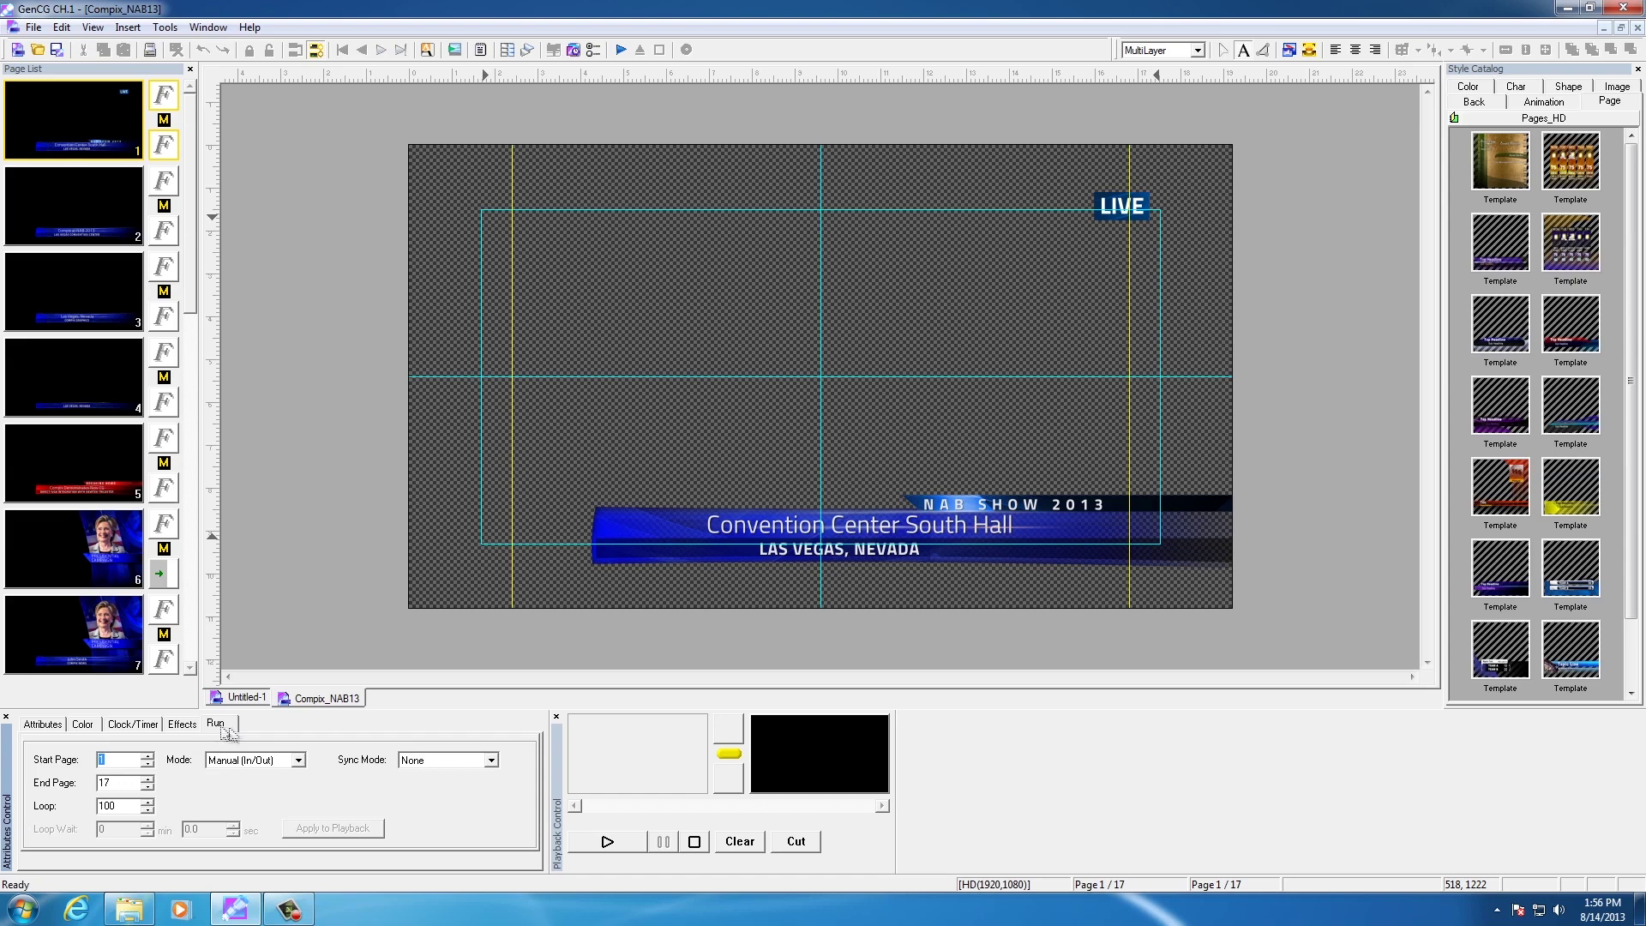
left_click(267, 759)
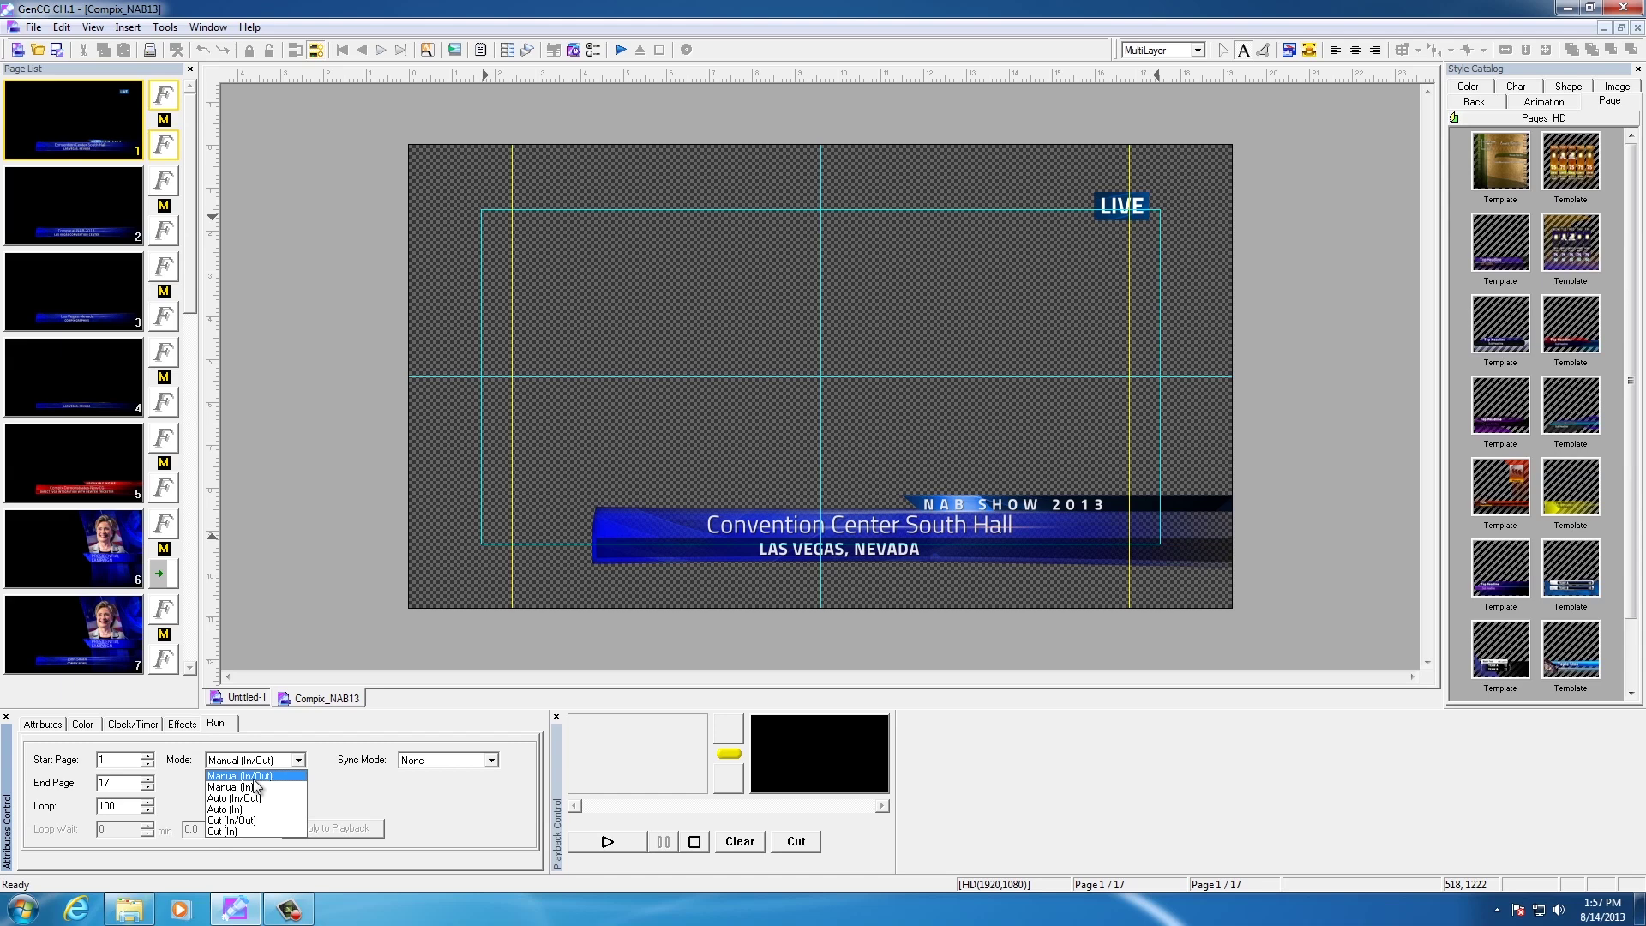
left_click(818, 709)
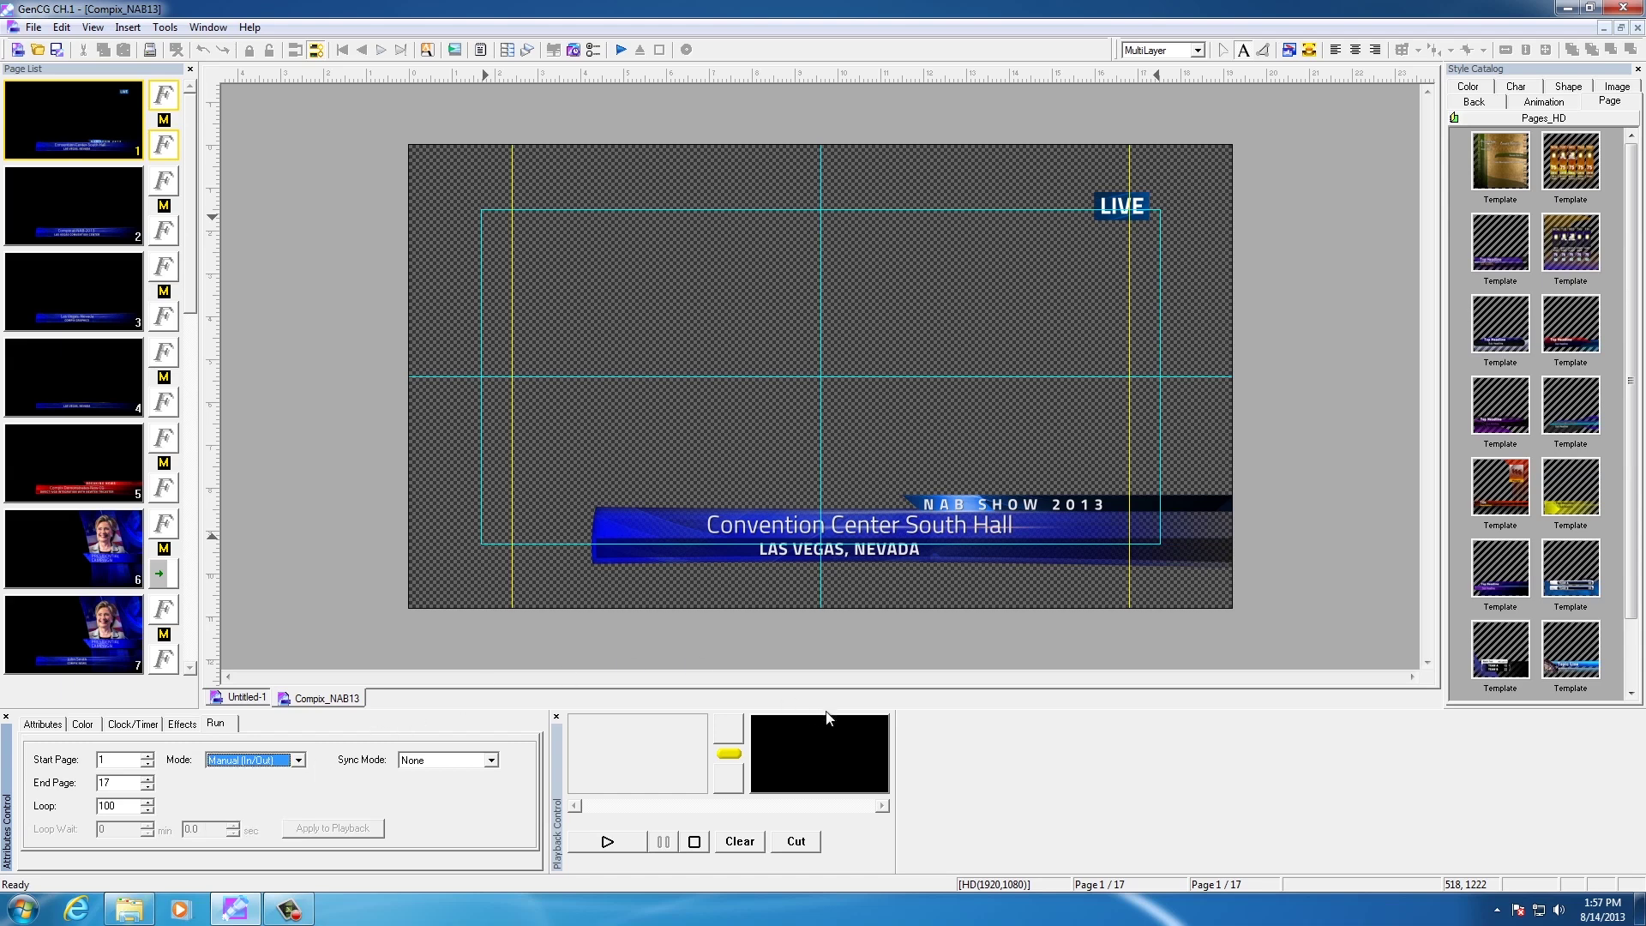
Play the page sequence, step the preview forward two pages, then stop playback
left_click(608, 842)
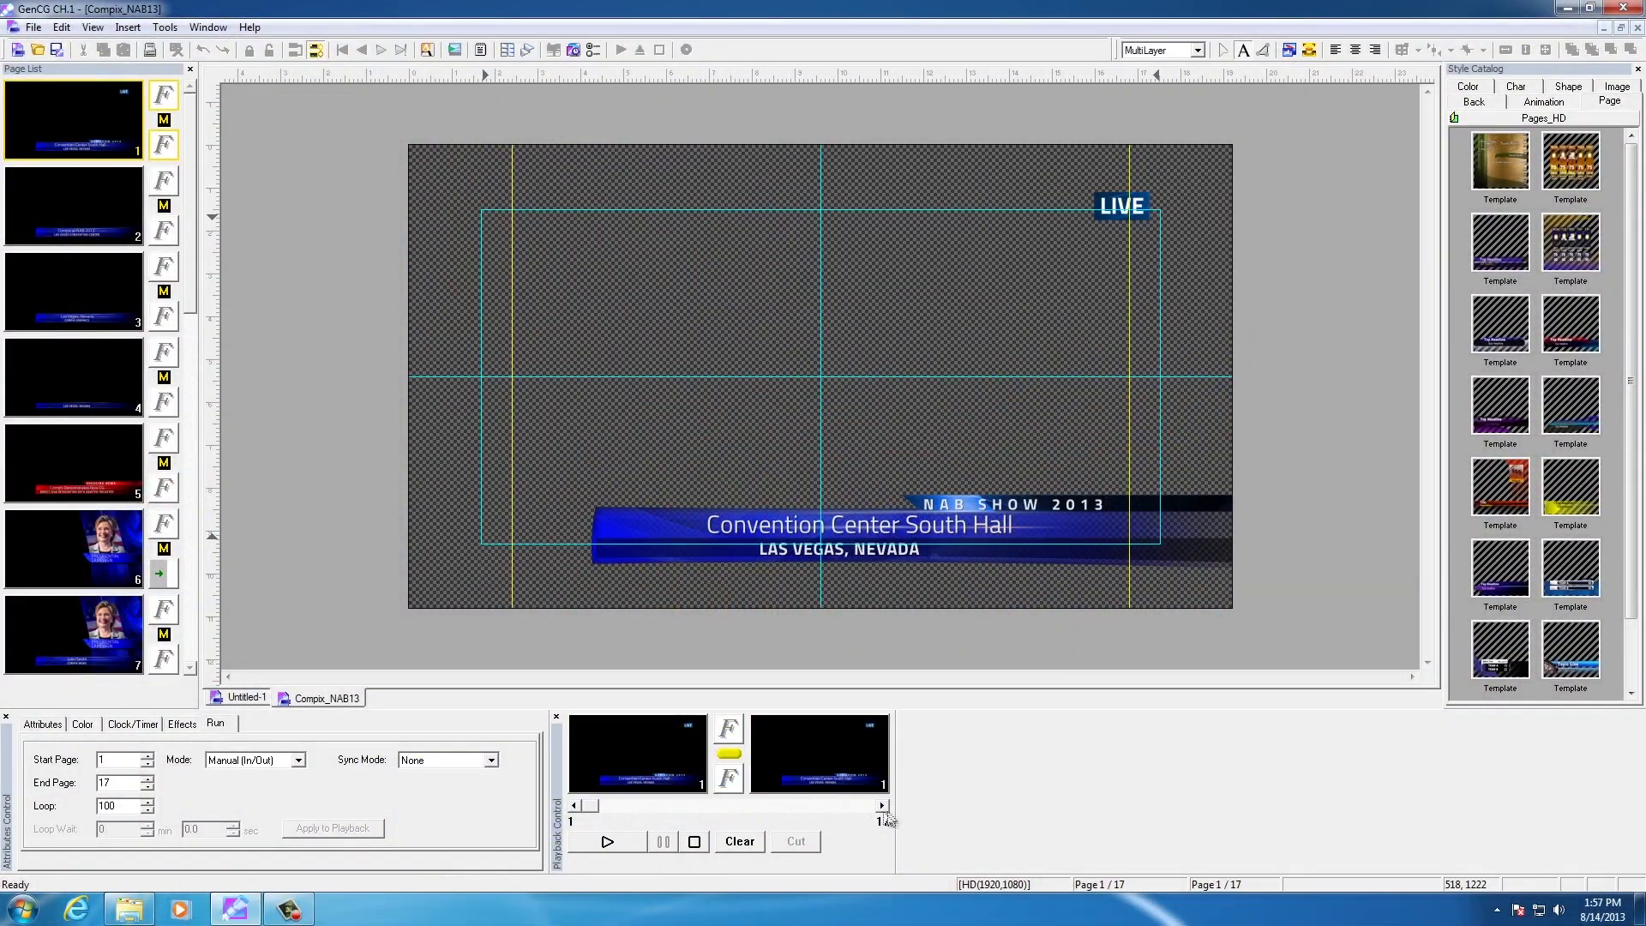
left_click(882, 807)
left_click(882, 807)
left_click(607, 842)
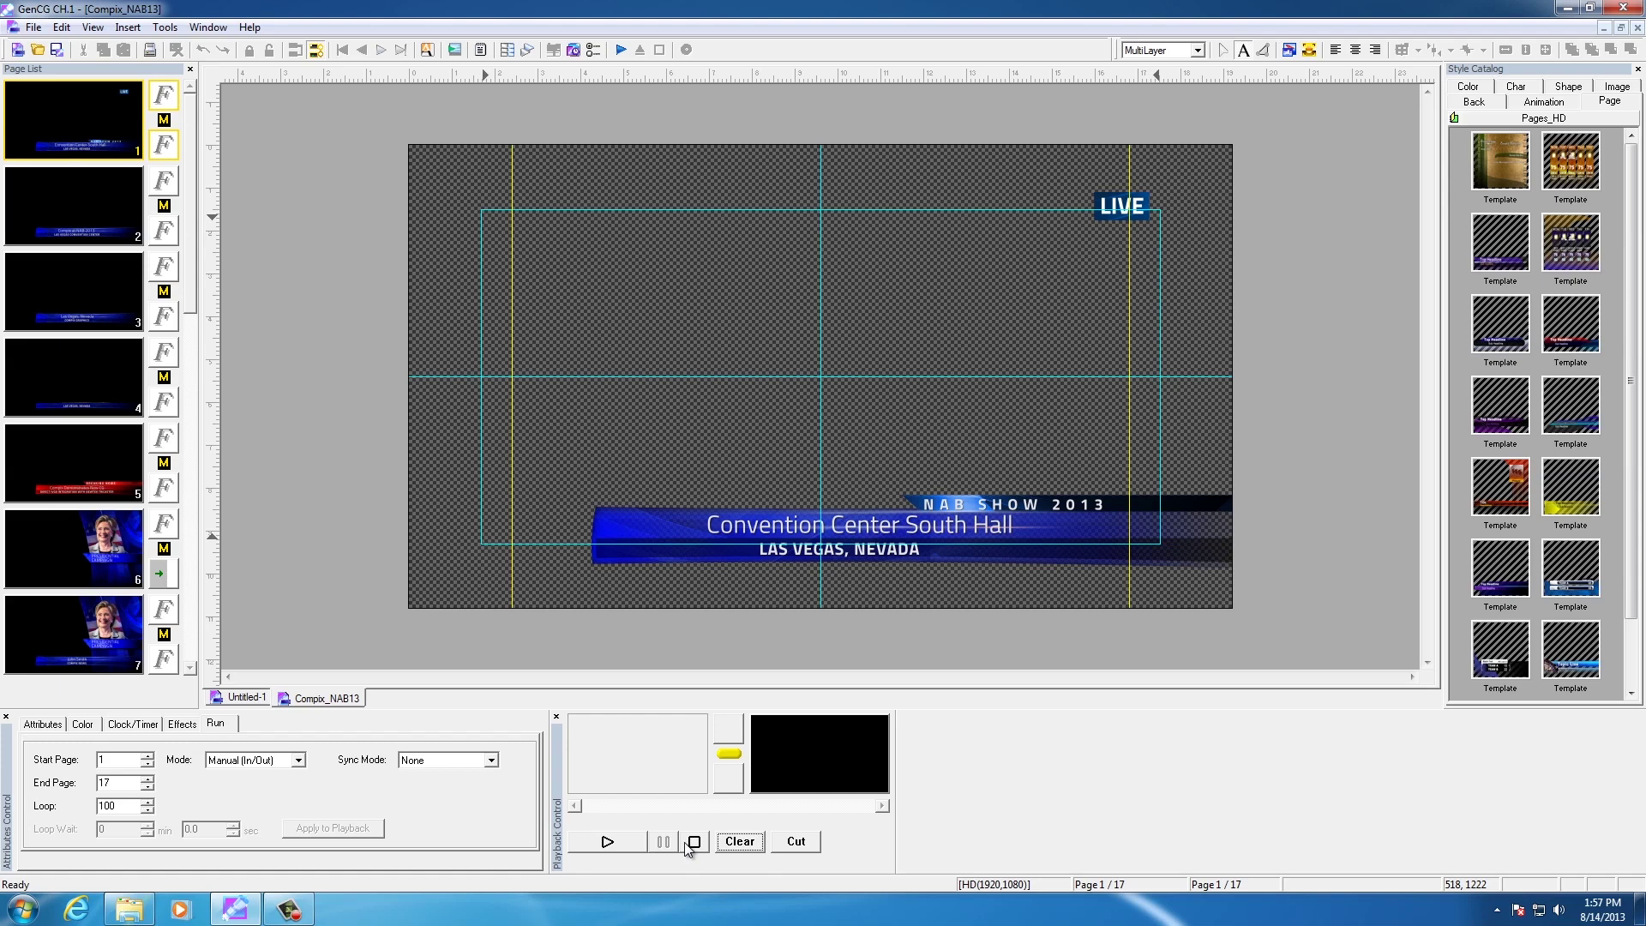
Load page 1, cut its lower third to air, stop and clear the output, then open page 5
left_click(687, 844)
left_click(794, 844)
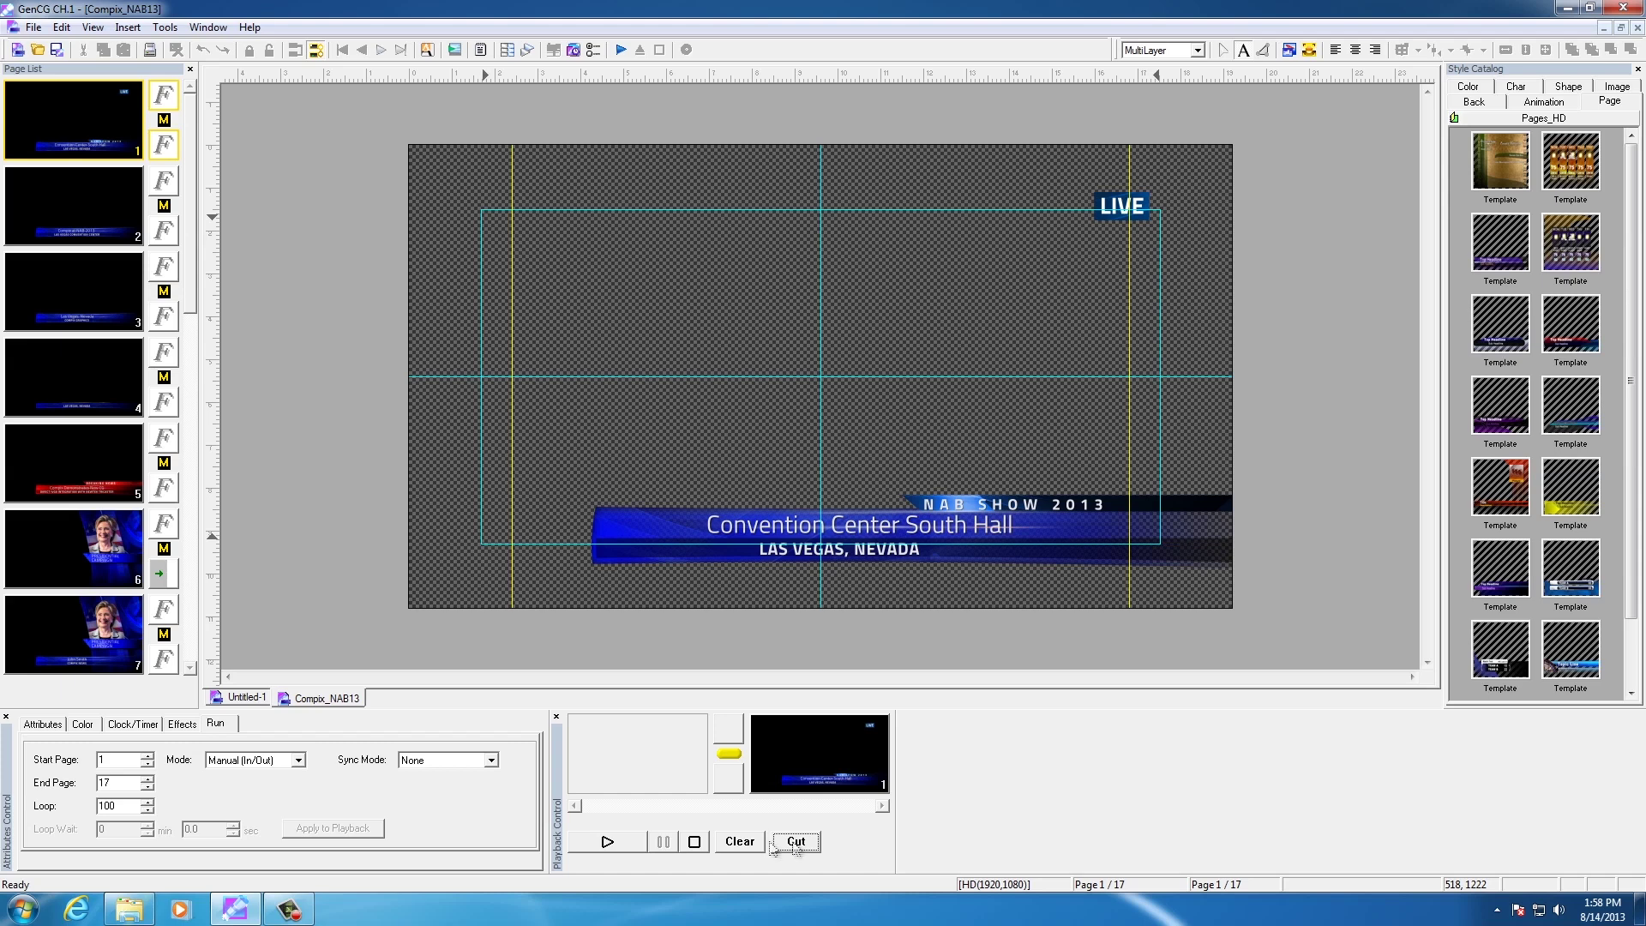
left_click(694, 842)
left_click(738, 842)
left_click(101, 463)
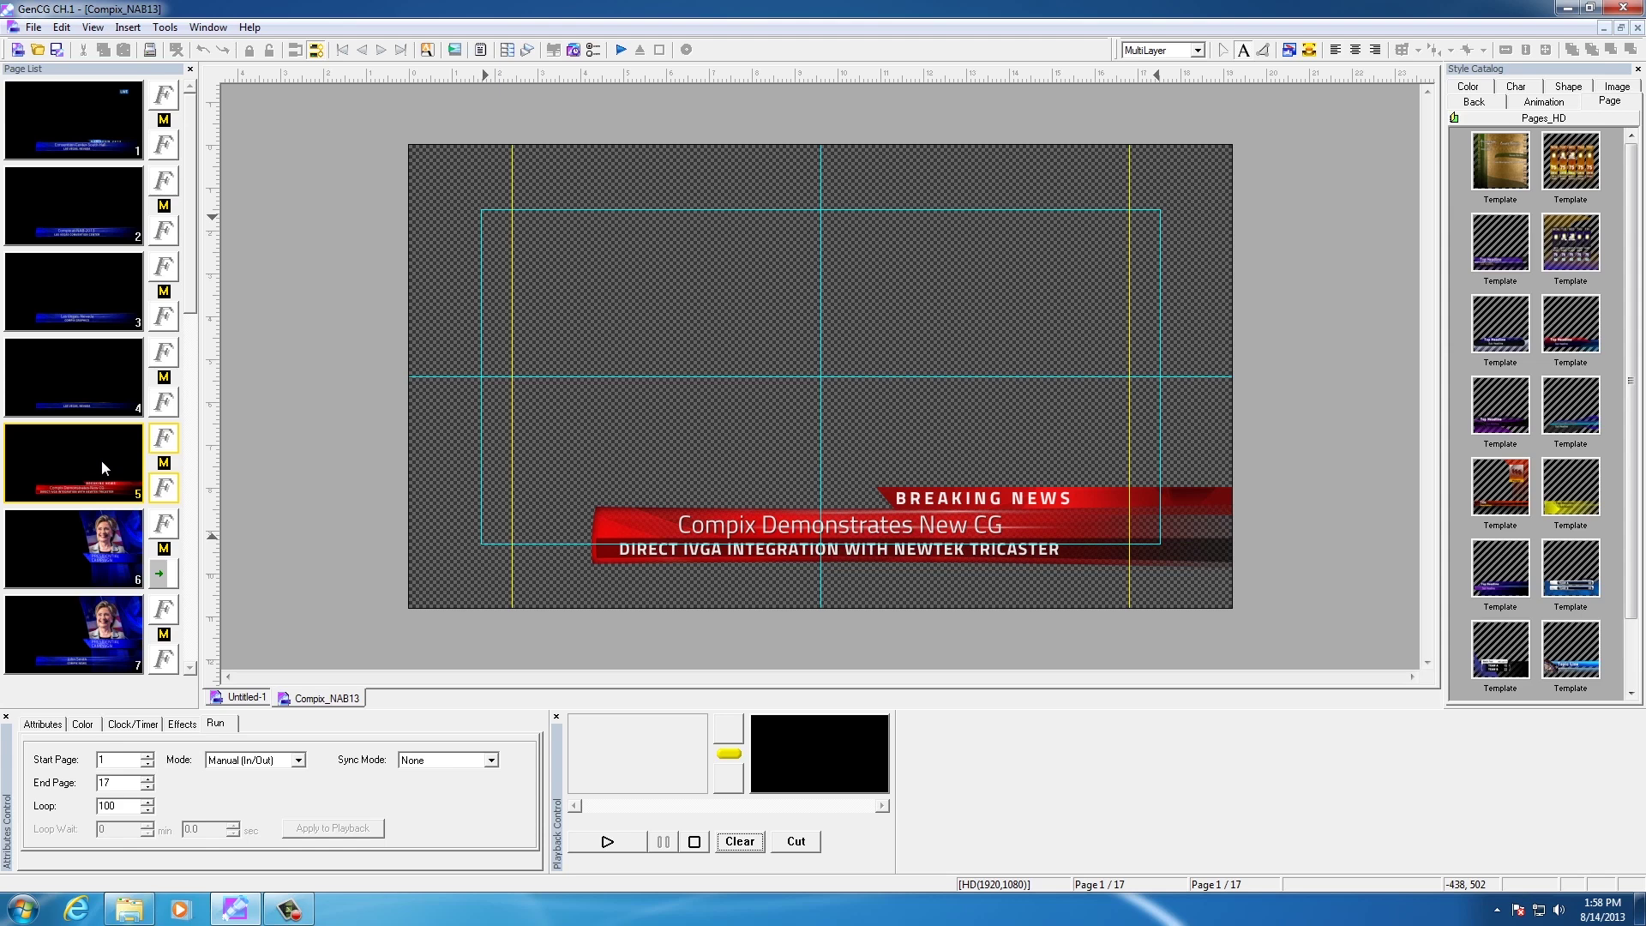
left_click(841, 655)
Set the page stamp size to Large and confirm refreshing all thumbnails
left_click(94, 28)
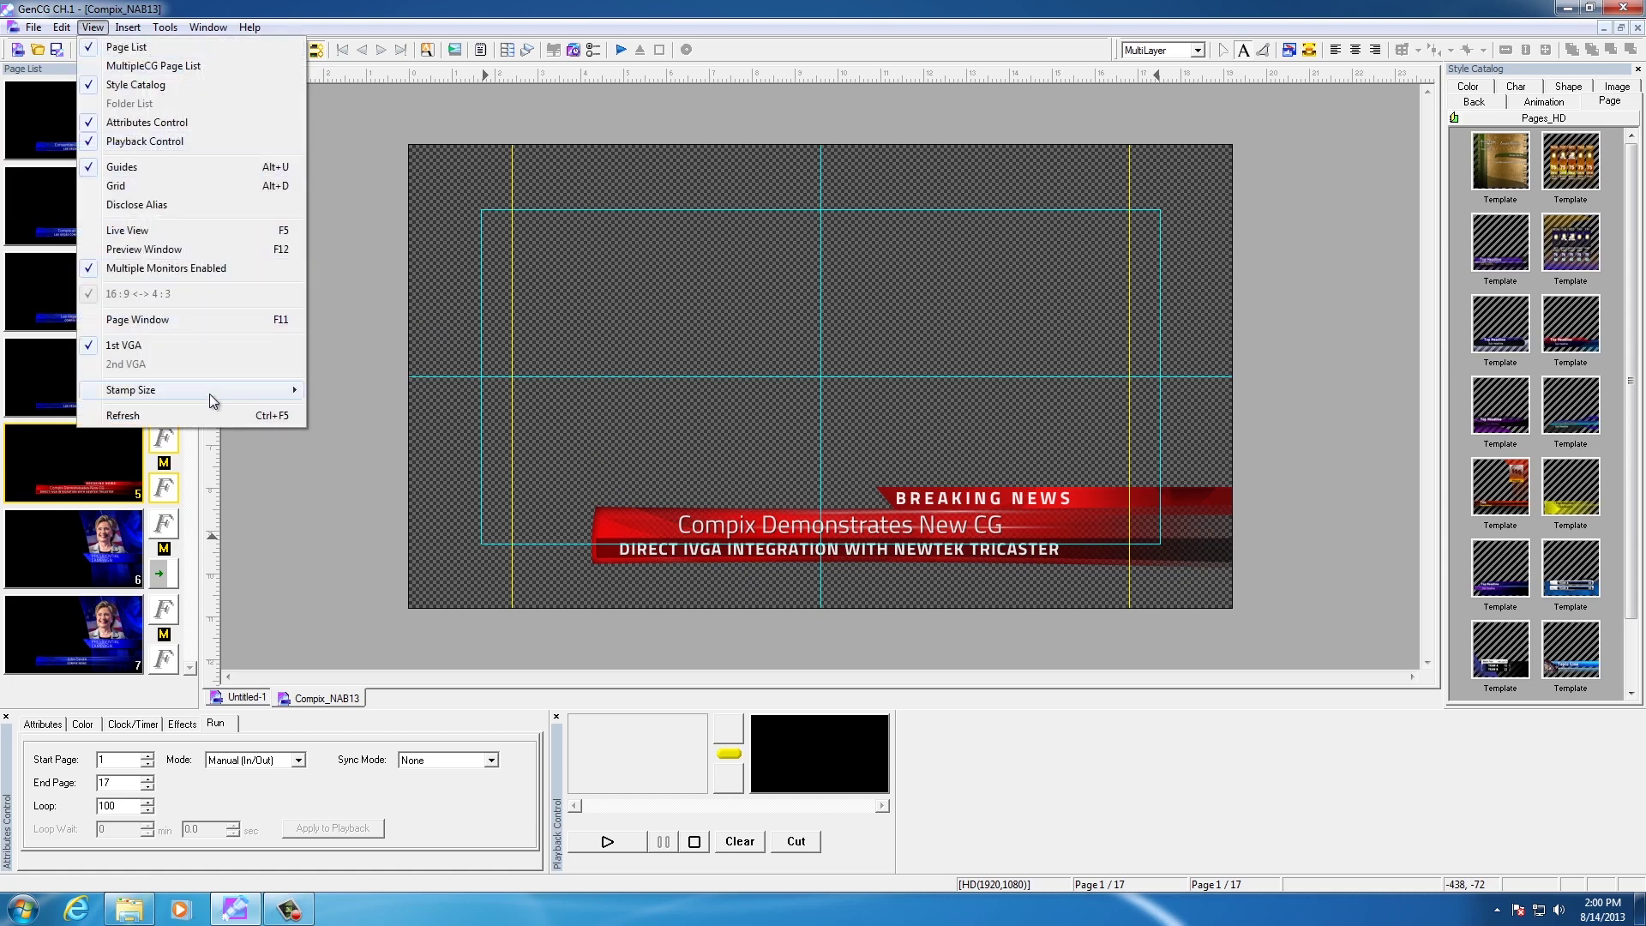
mouse_move(210, 397)
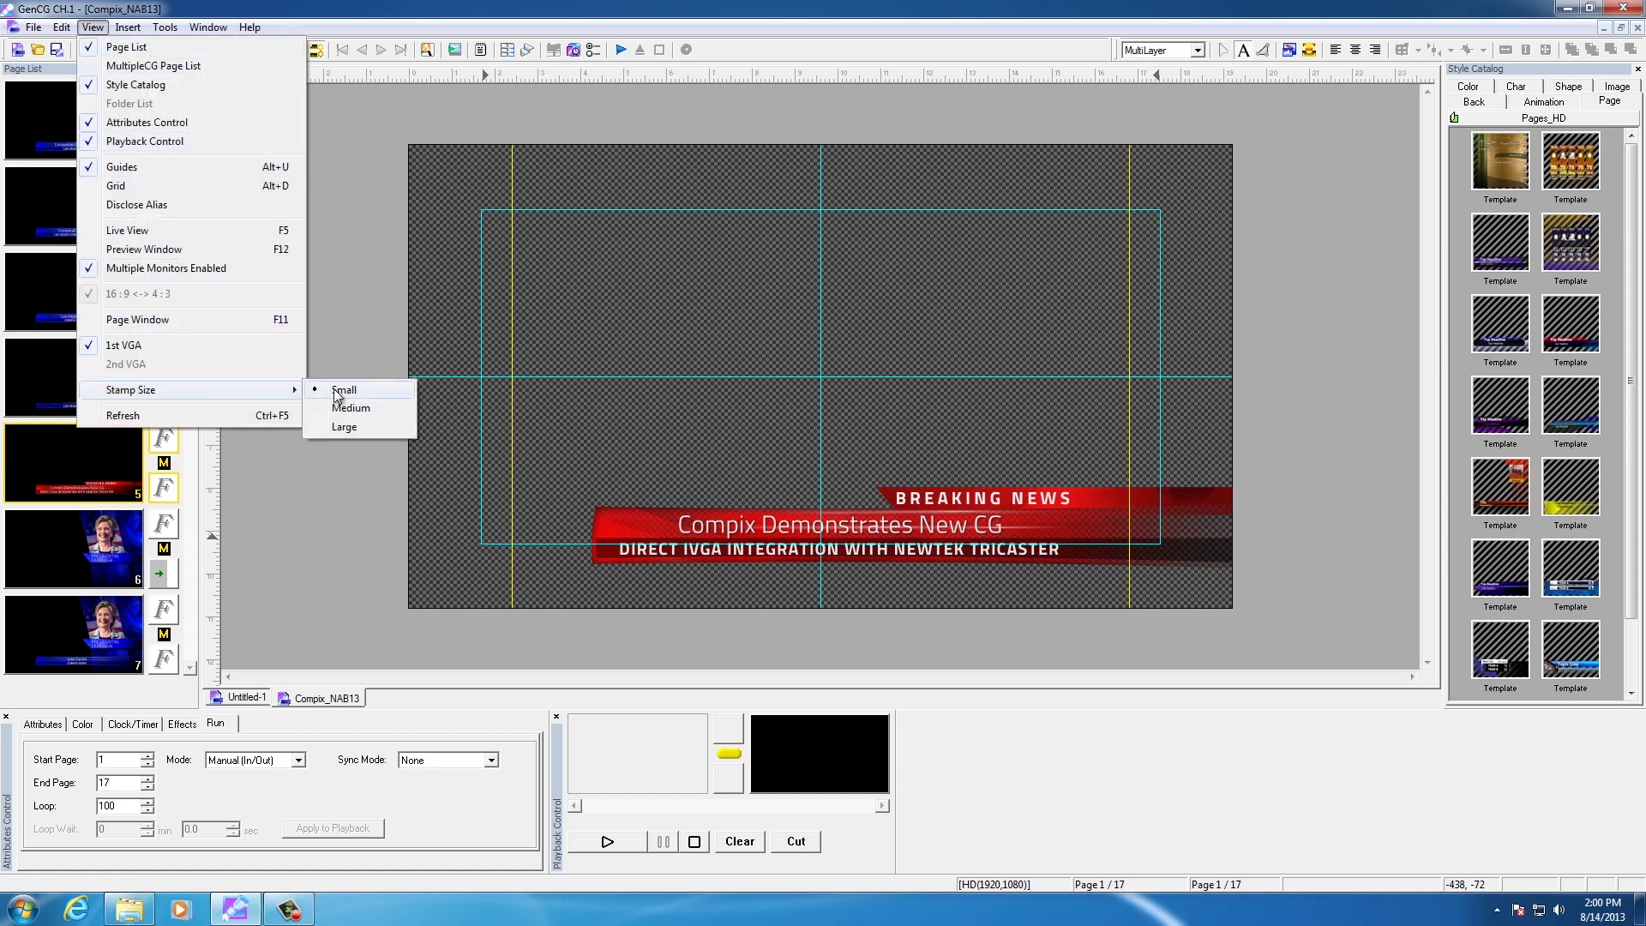
left_click(378, 423)
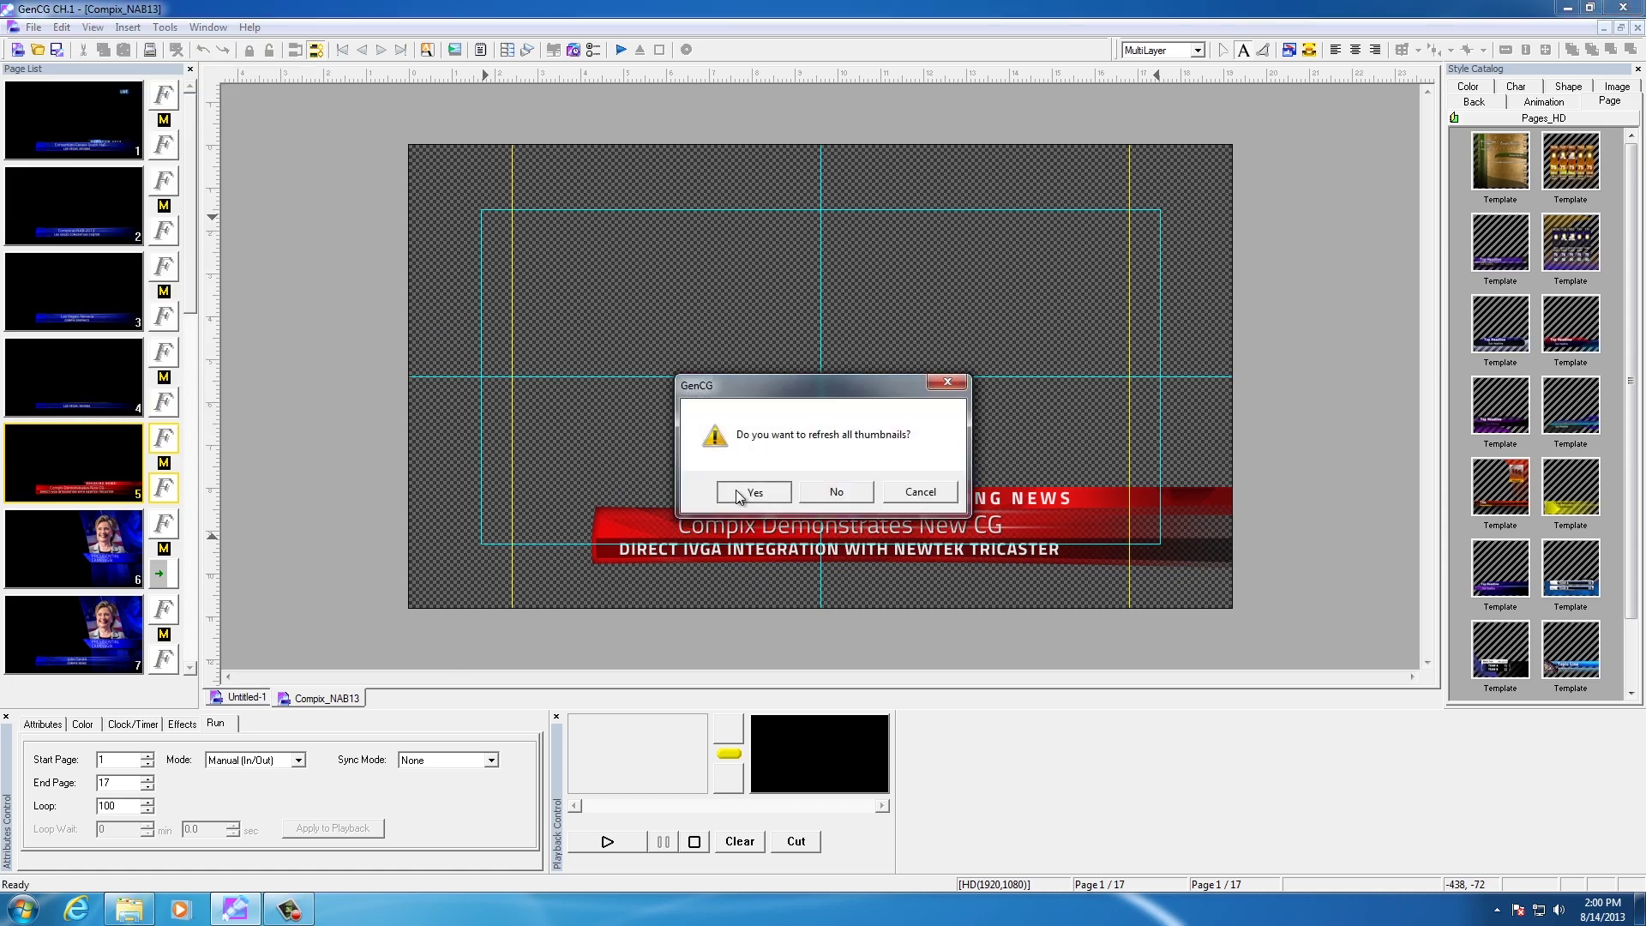
left_click(739, 495)
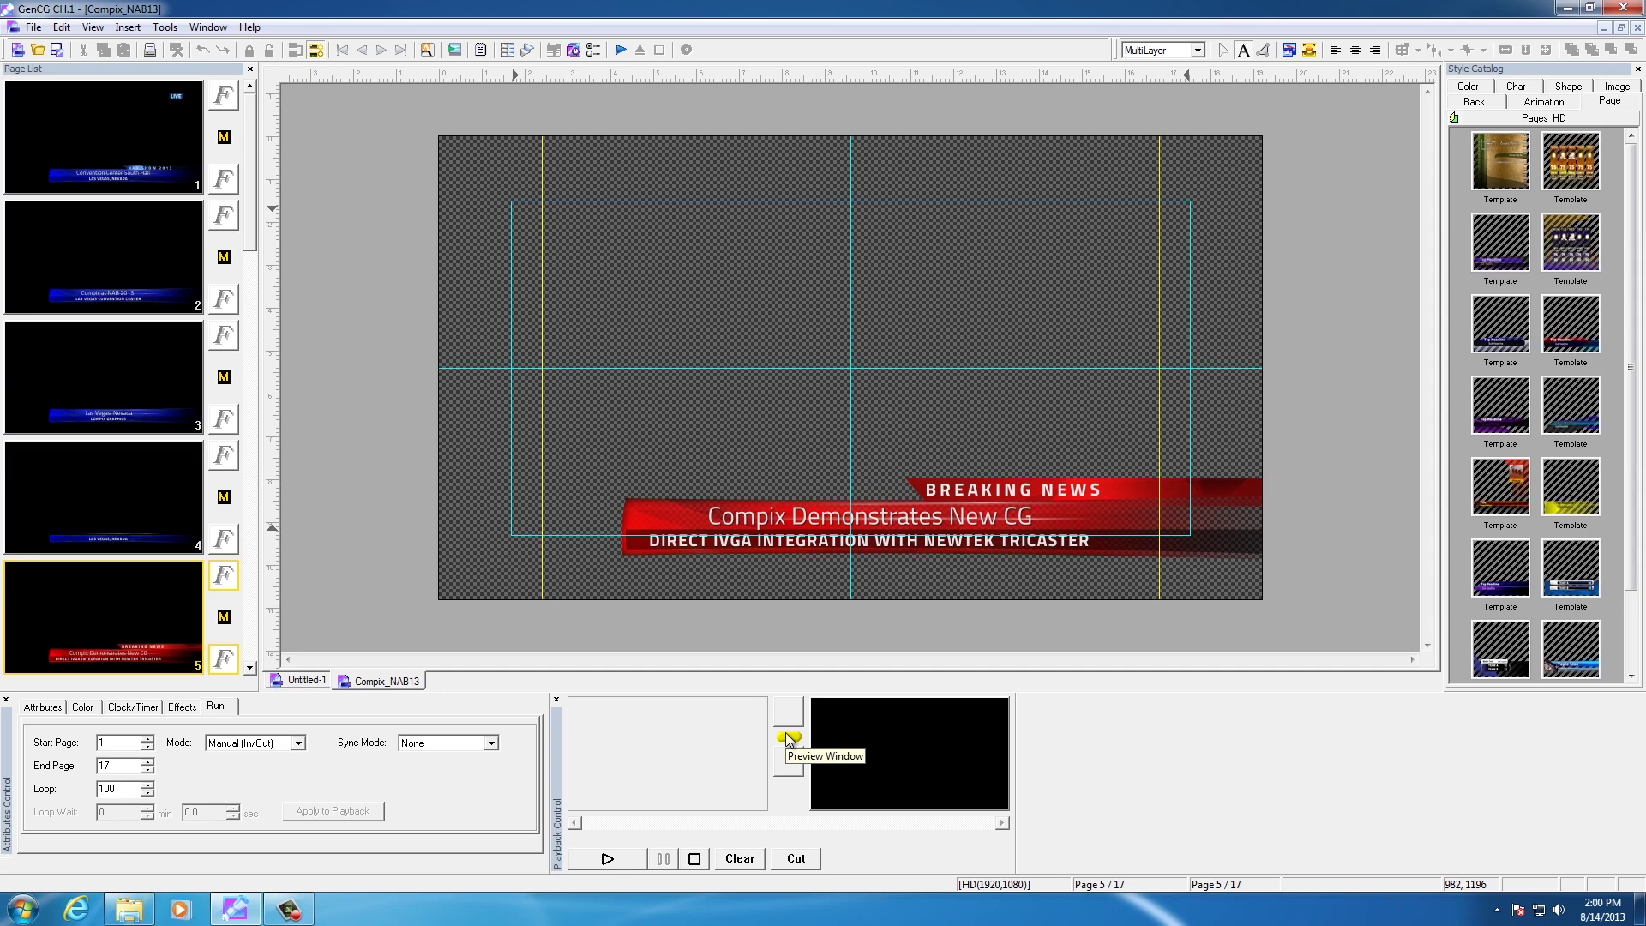
Open the preview window, play pages into it, and drag it to uncover the canvas
left_click(789, 737)
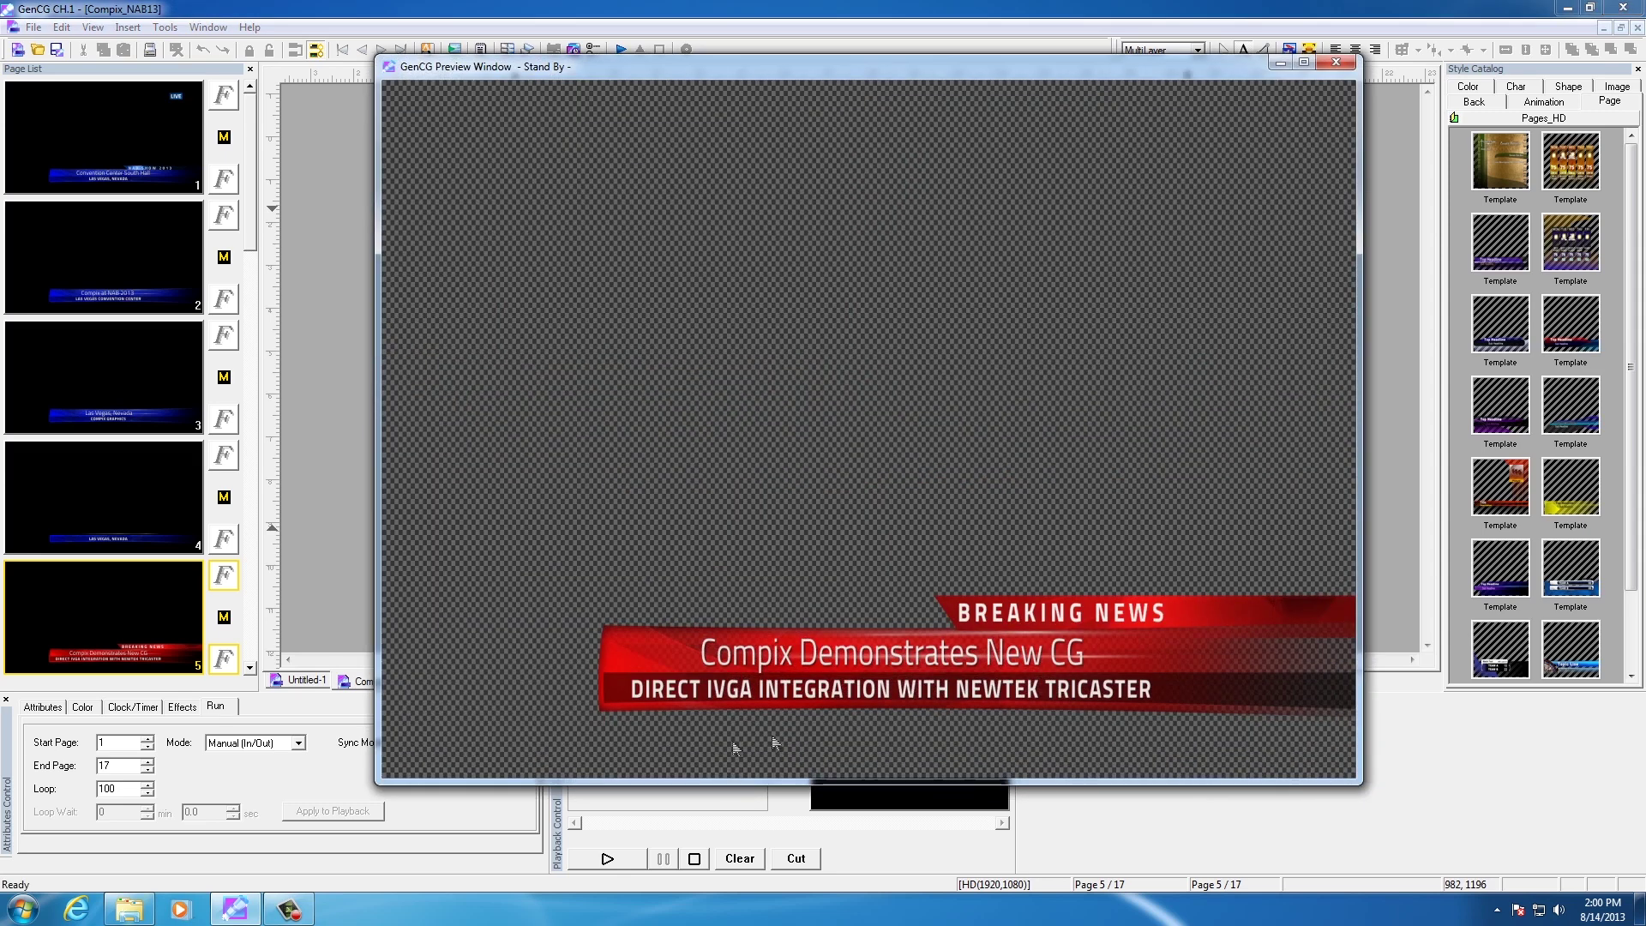
left_click(636, 859)
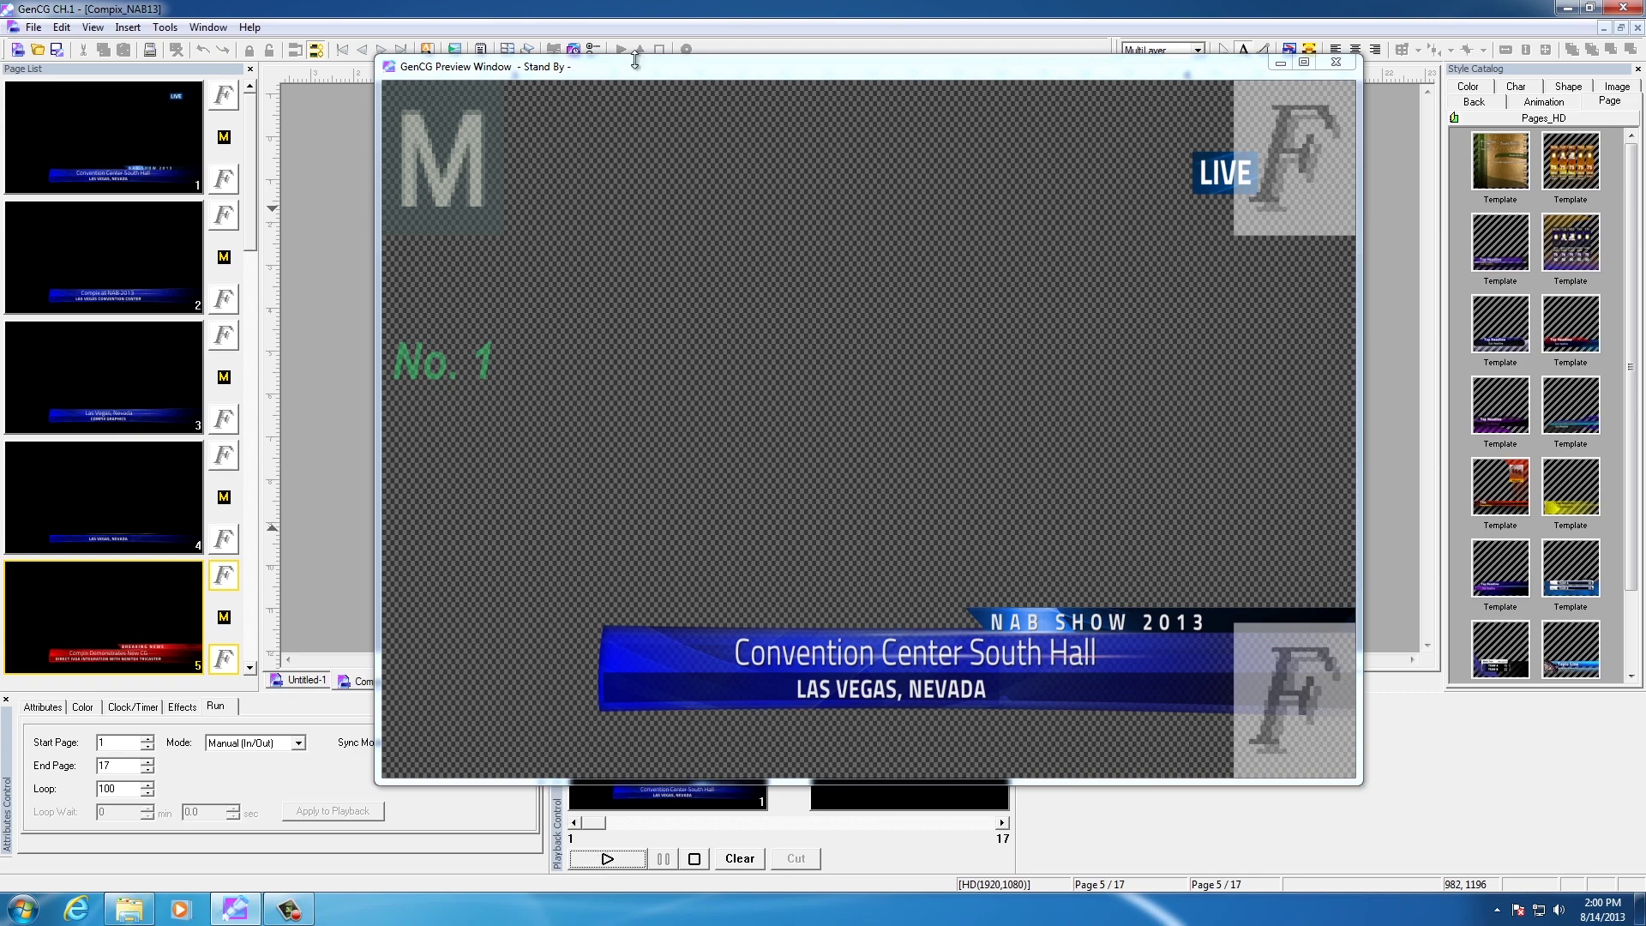
left_click_drag(649, 79, 572, 65)
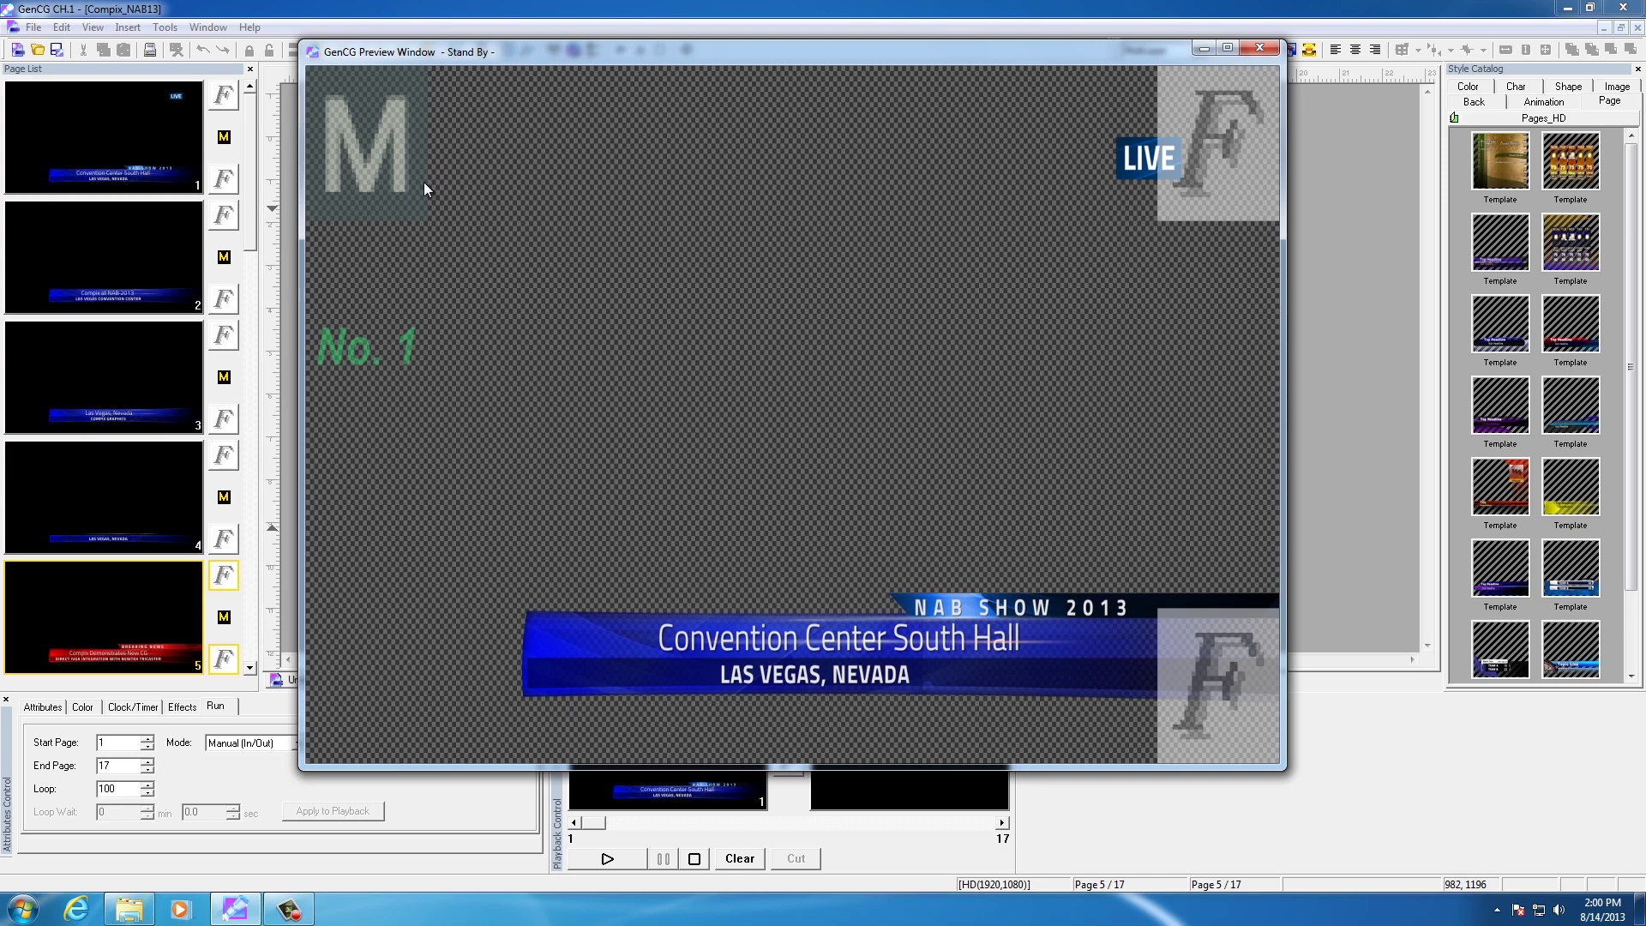
left_click_drag(419, 53, 651, 79)
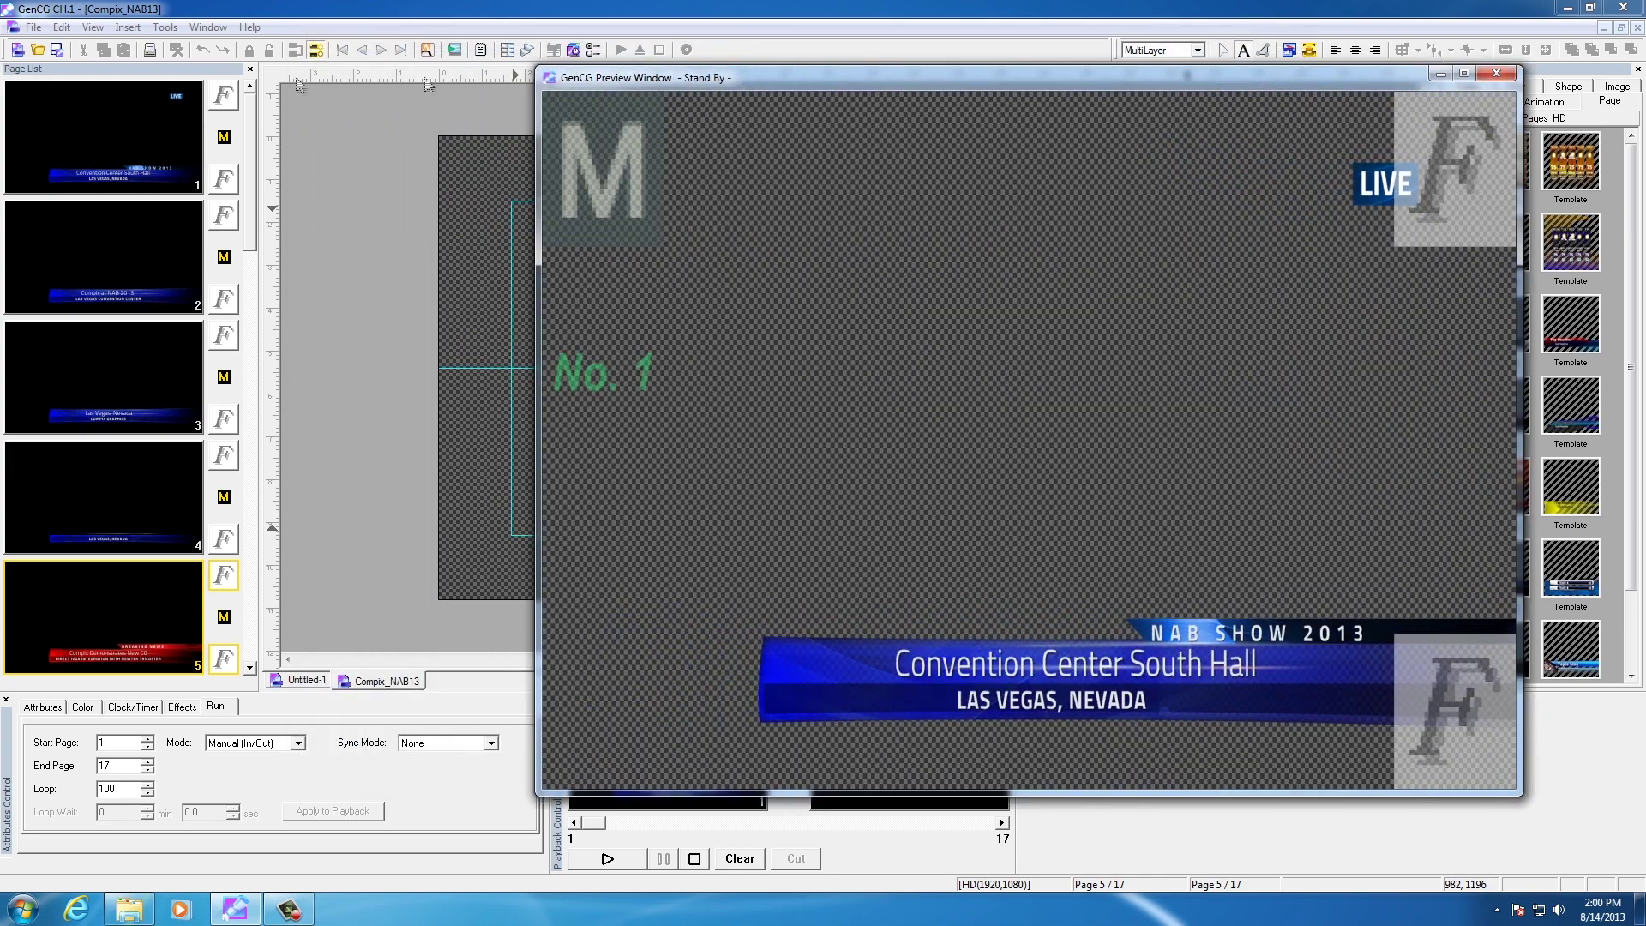
left_click(100, 28)
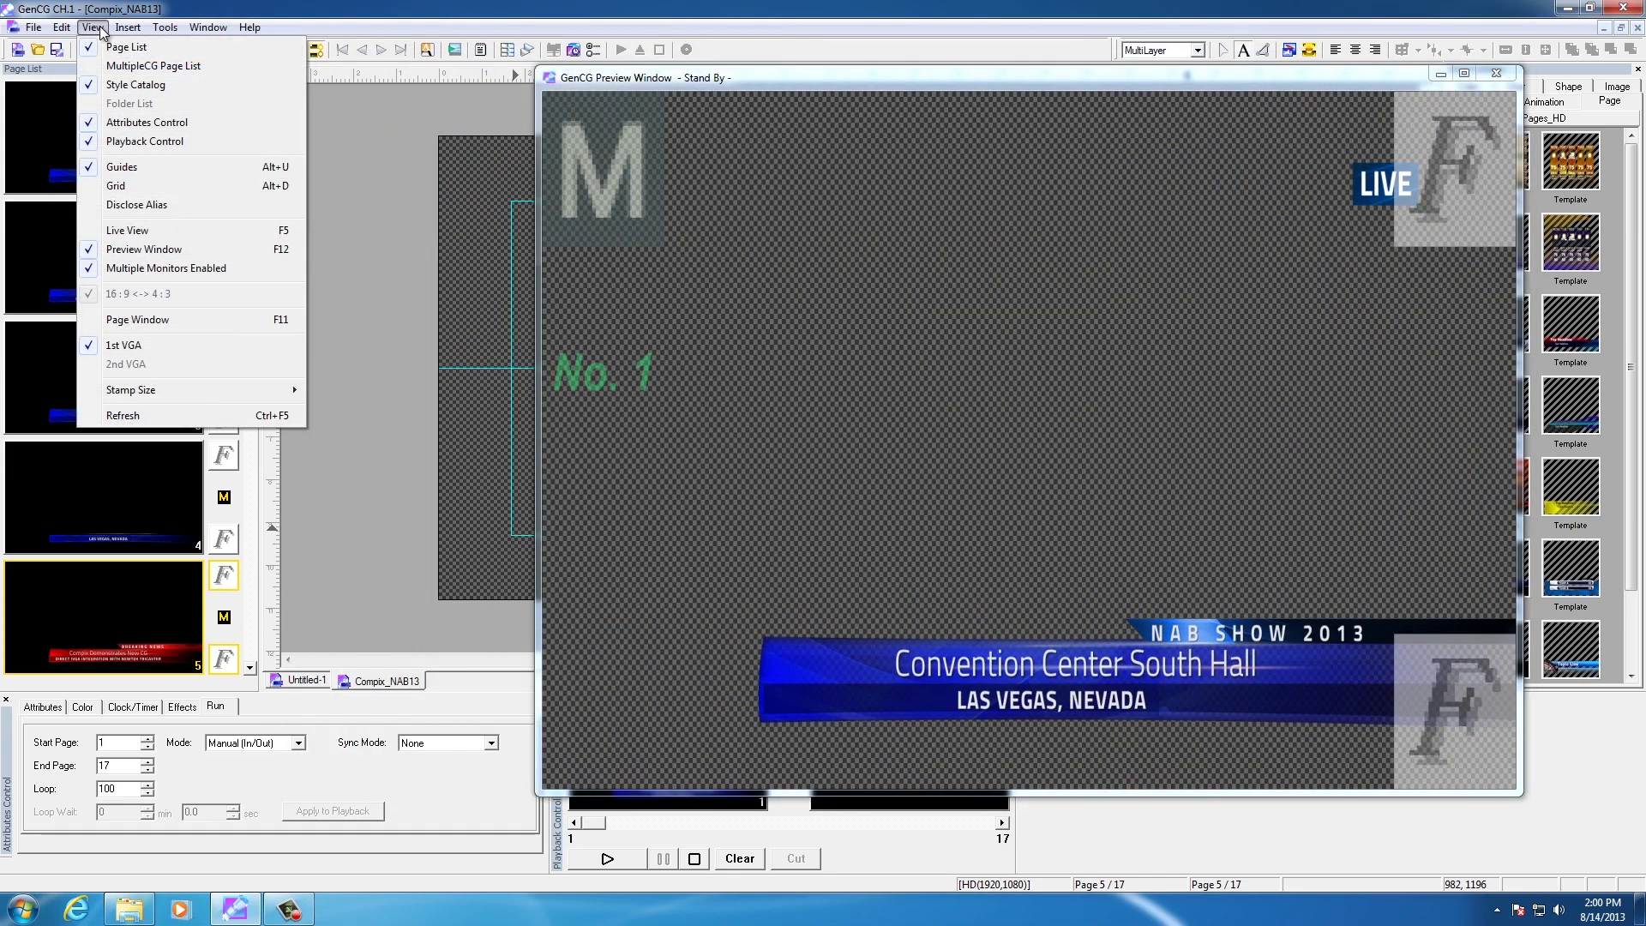
Show the 17 Compix_NAB13 page thumbnails in the Page Window, moved lower, and close the Preview Window
left_click(138, 320)
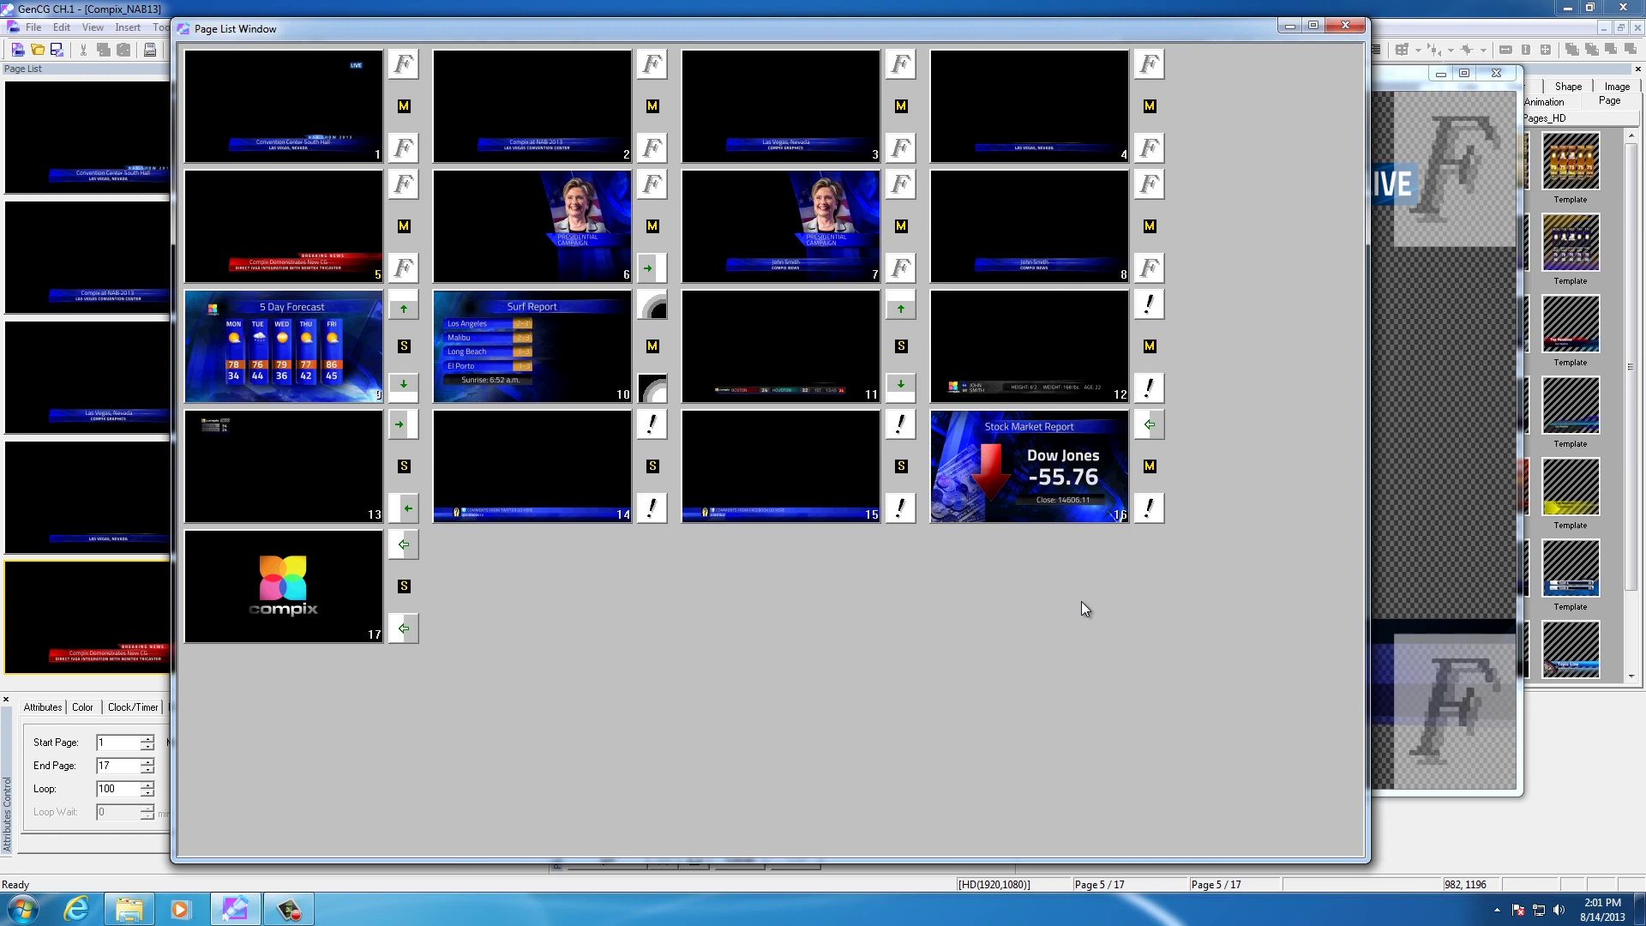
left_click_drag(279, 28, 286, 117)
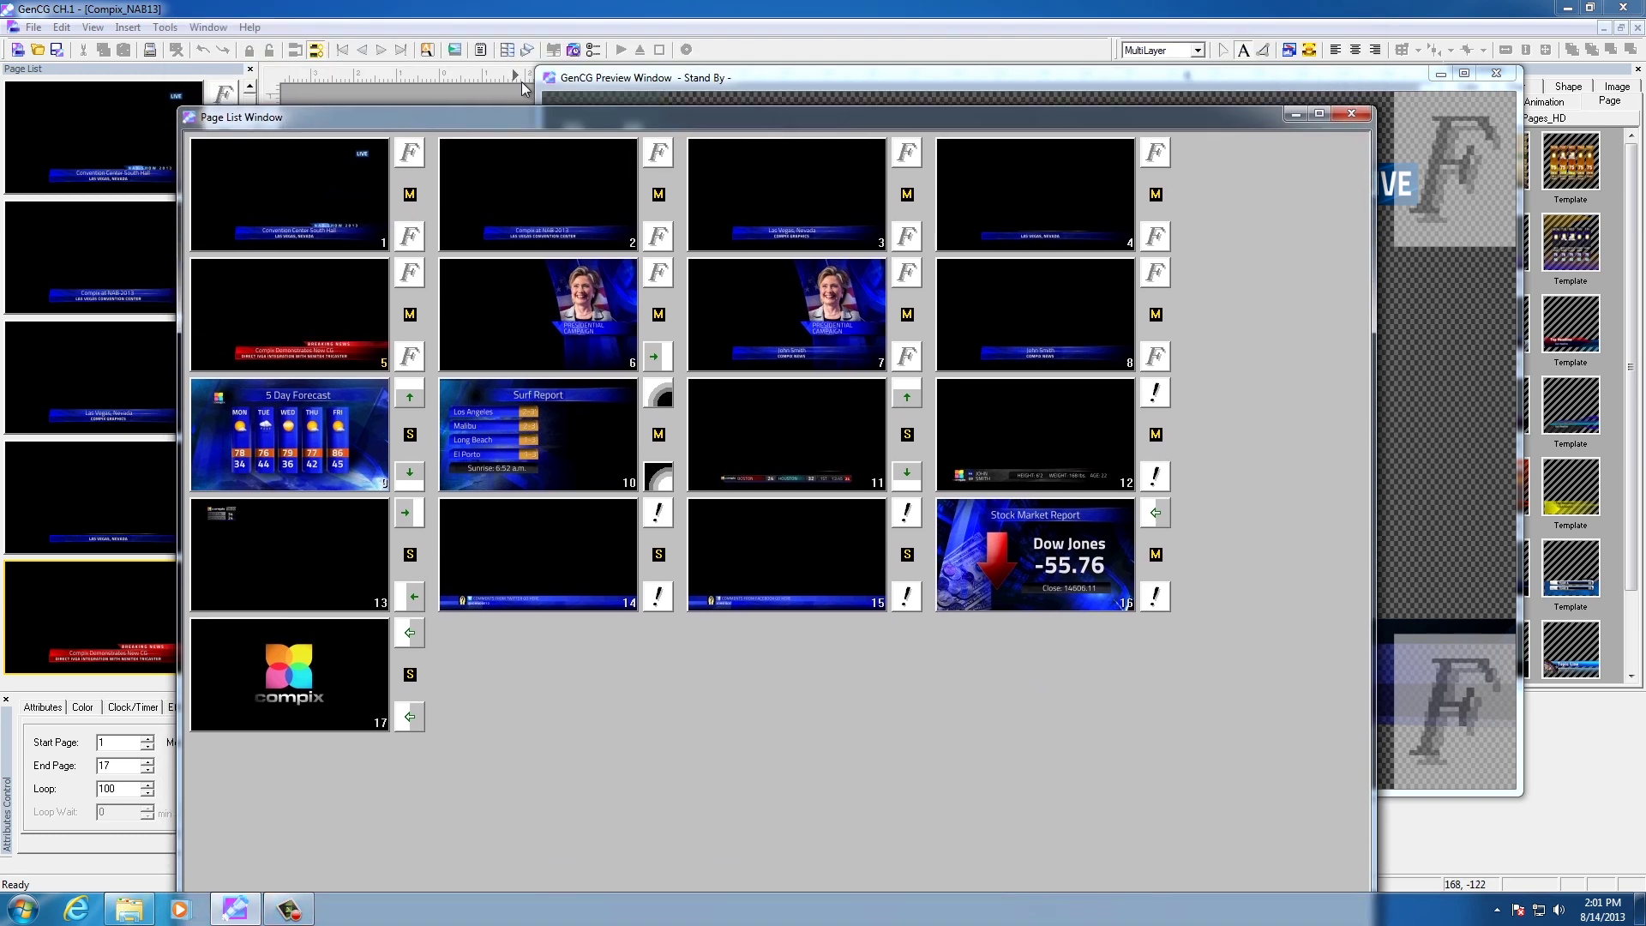
left_click(595, 79)
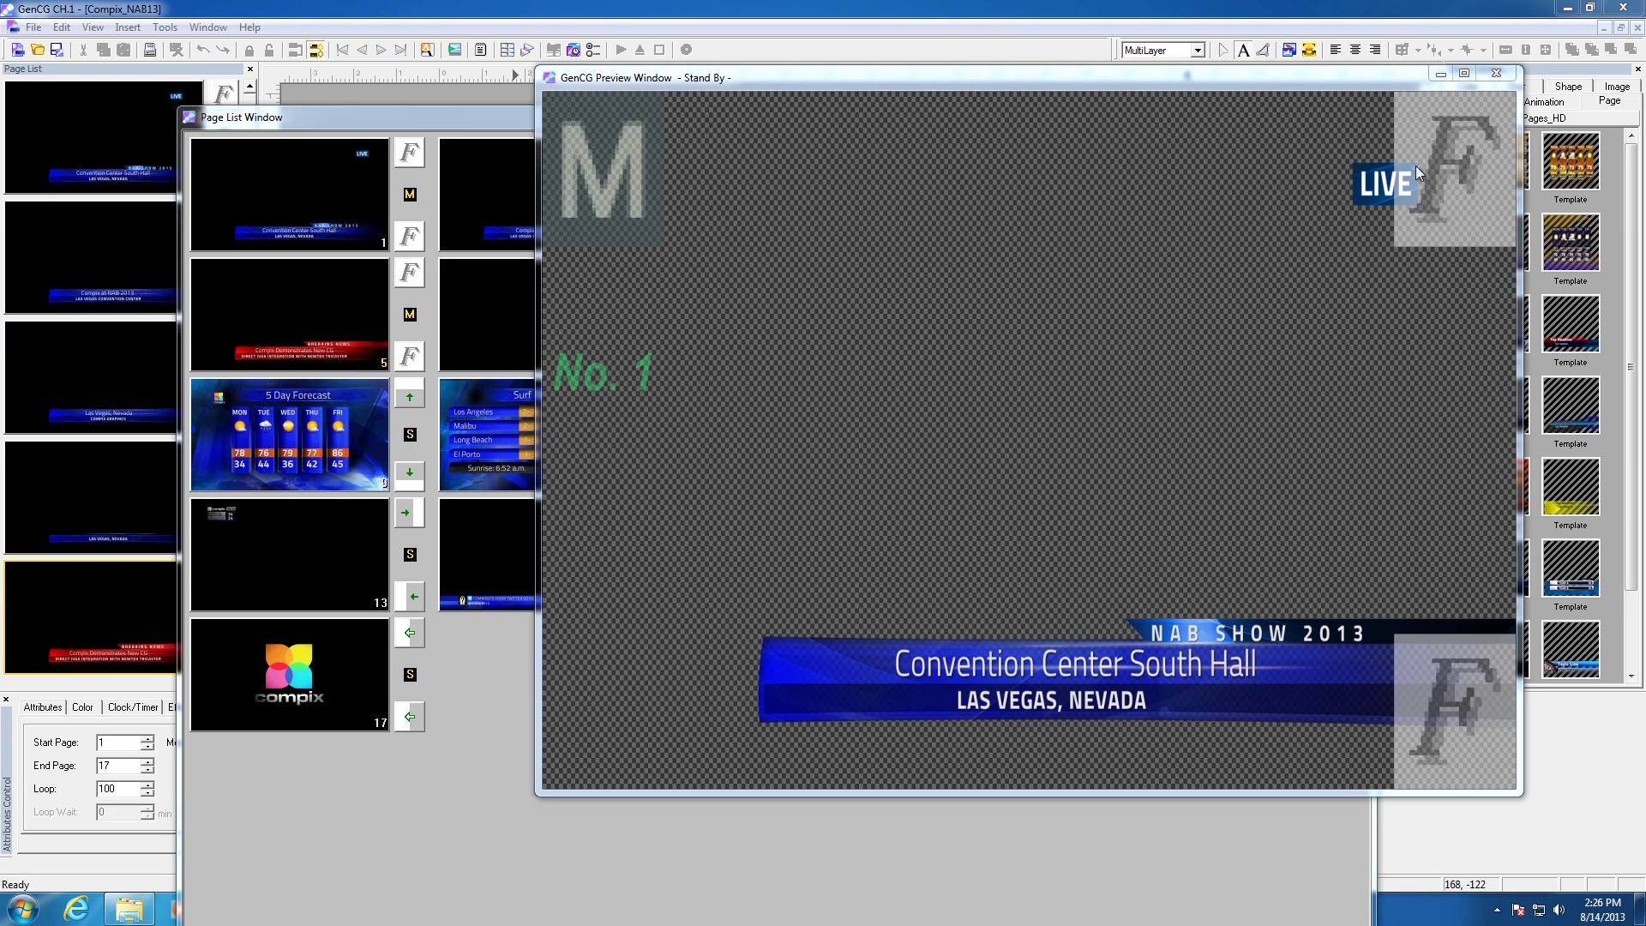
left_click(1500, 74)
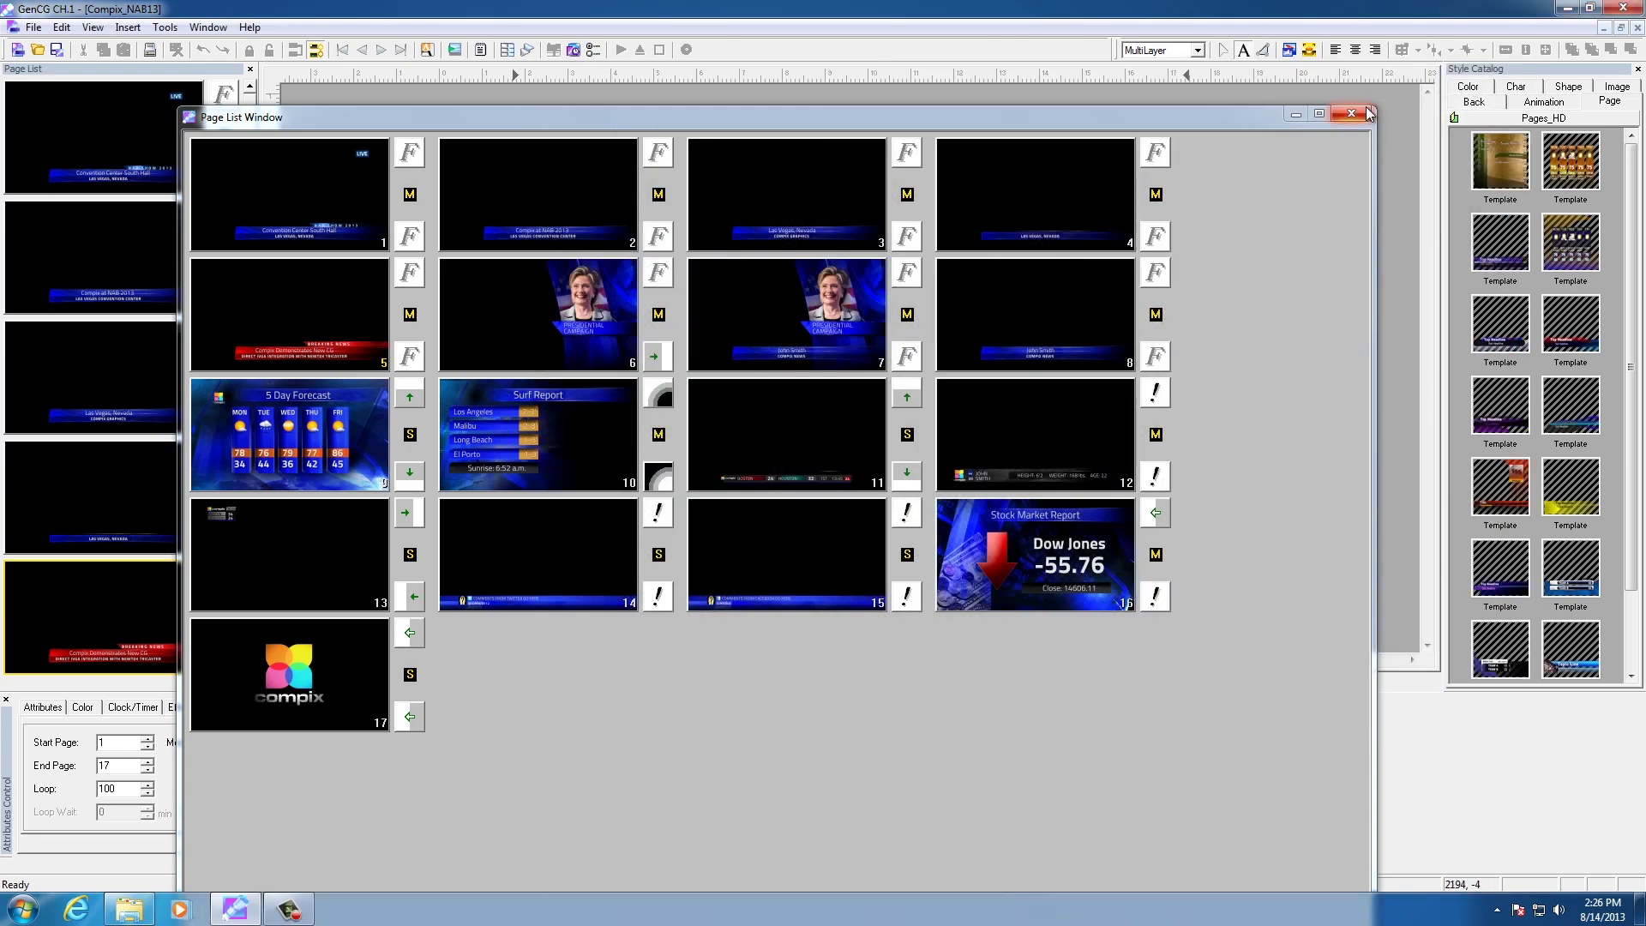